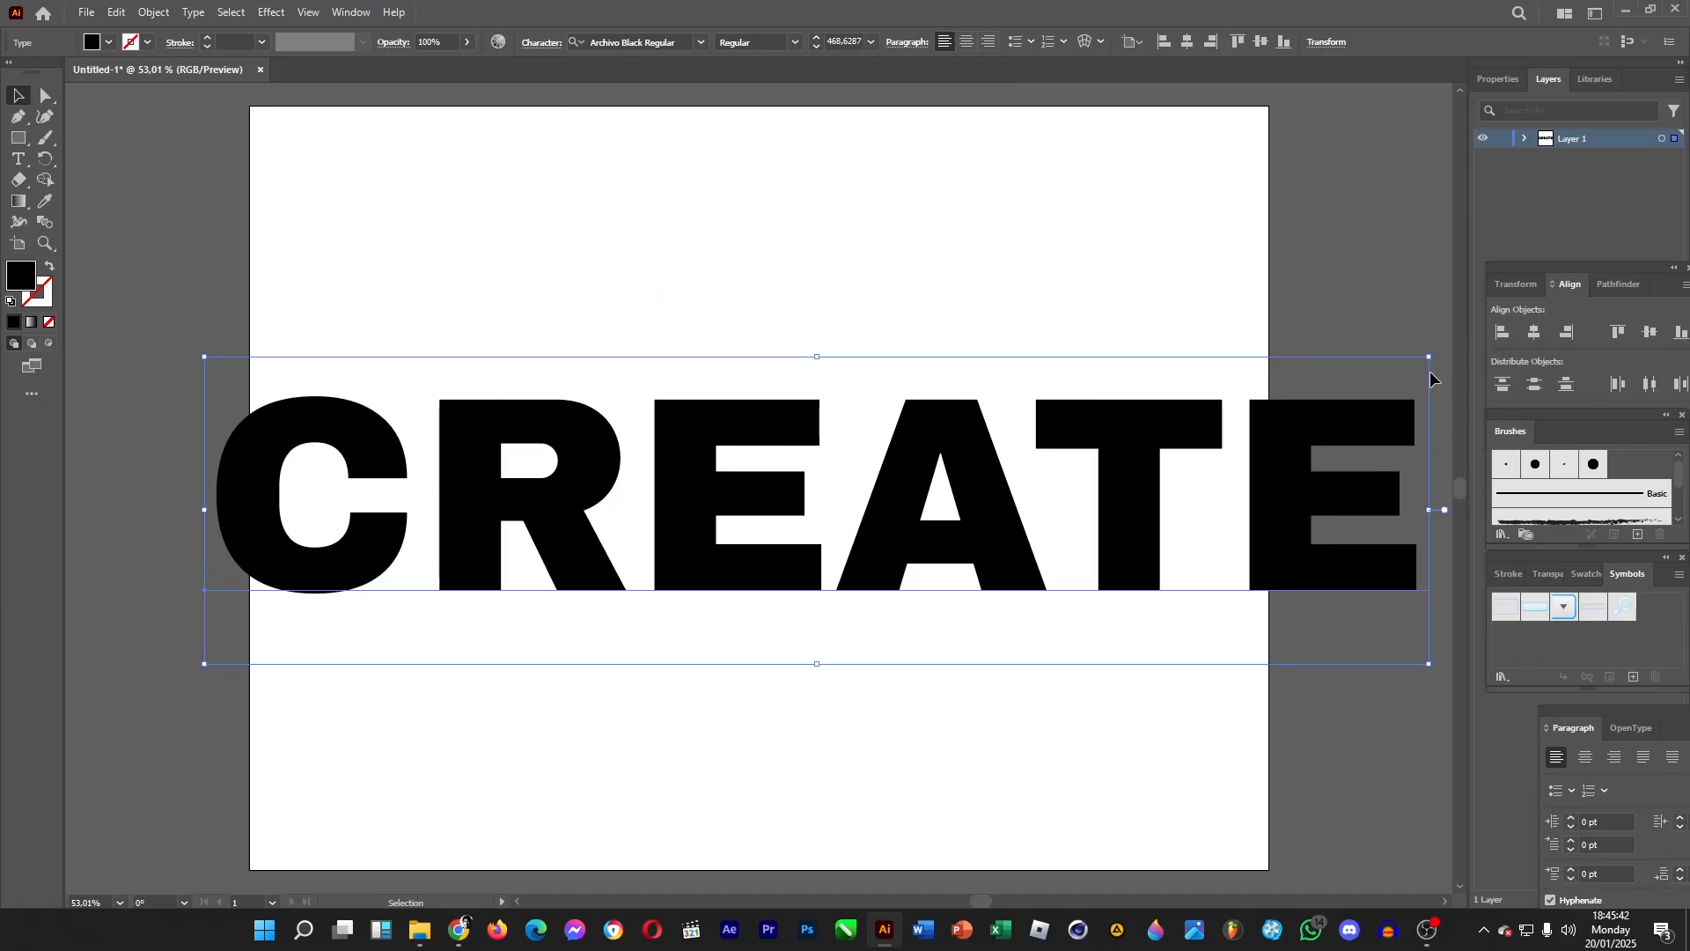
Scale down the CREATE text and move it toward the centre of the artboard.
{"action": "left_click_drag", "start_coordinate": [1429, 356], "coordinate": [1103, 431]}
{"action": "left_click_drag", "start_coordinate": [788, 570], "coordinate": [890, 501]}
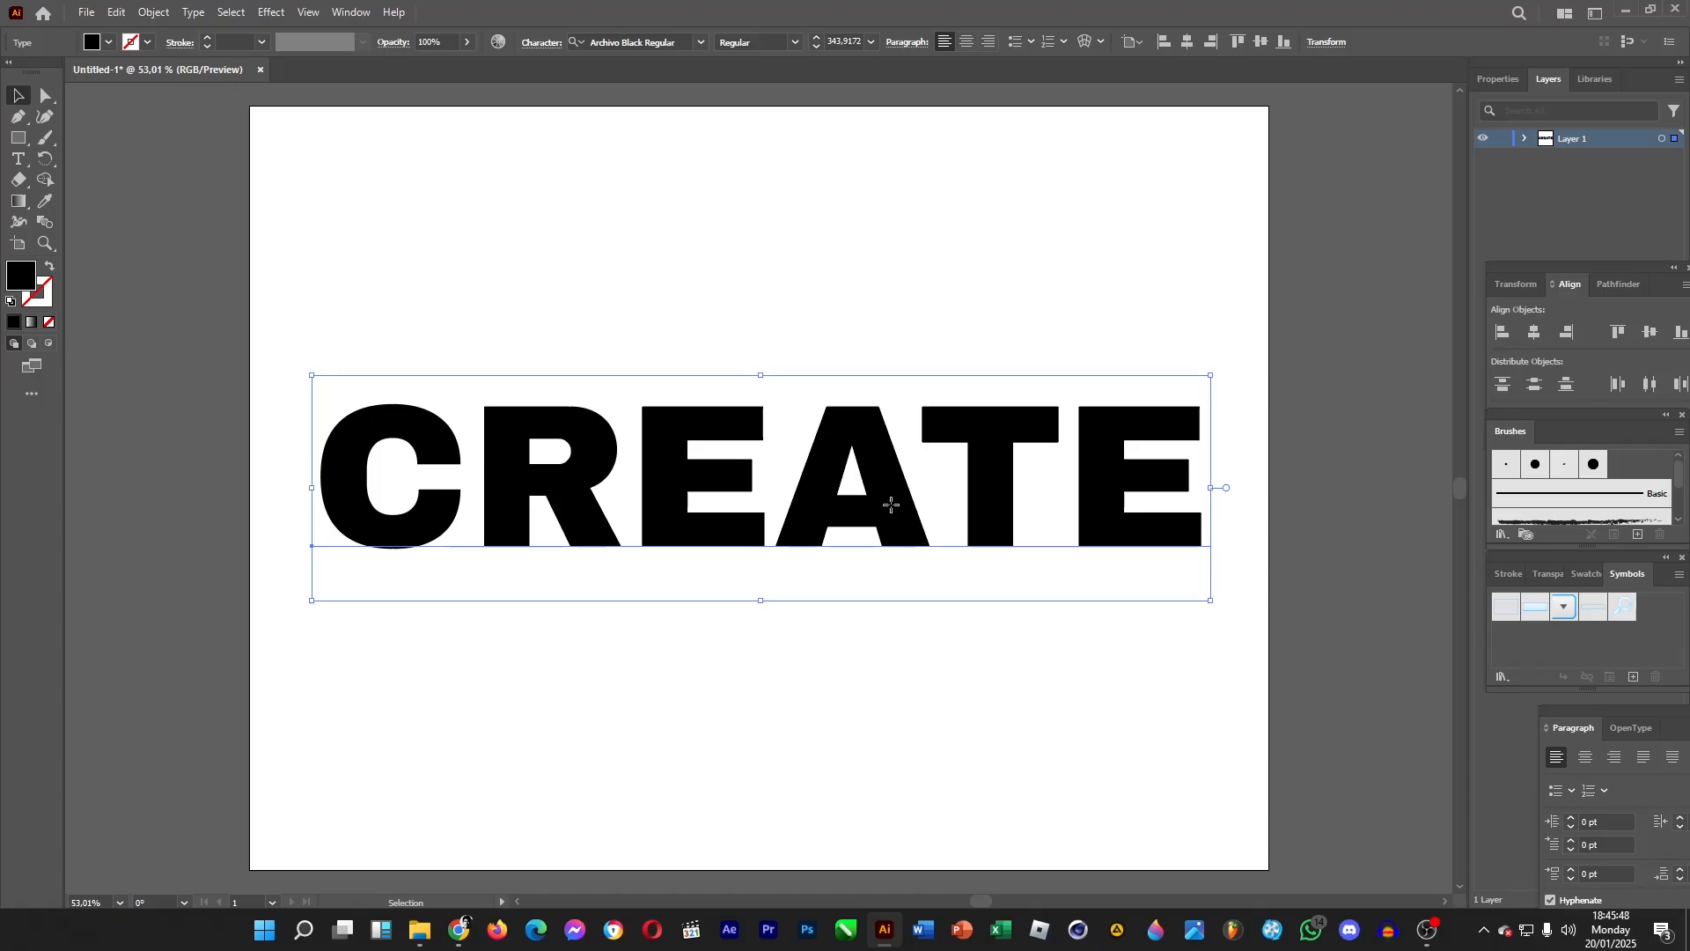
Convert the CREATE text to outlines and ungroup the letters.
{"action": "right_click", "coordinate": [879, 452]}
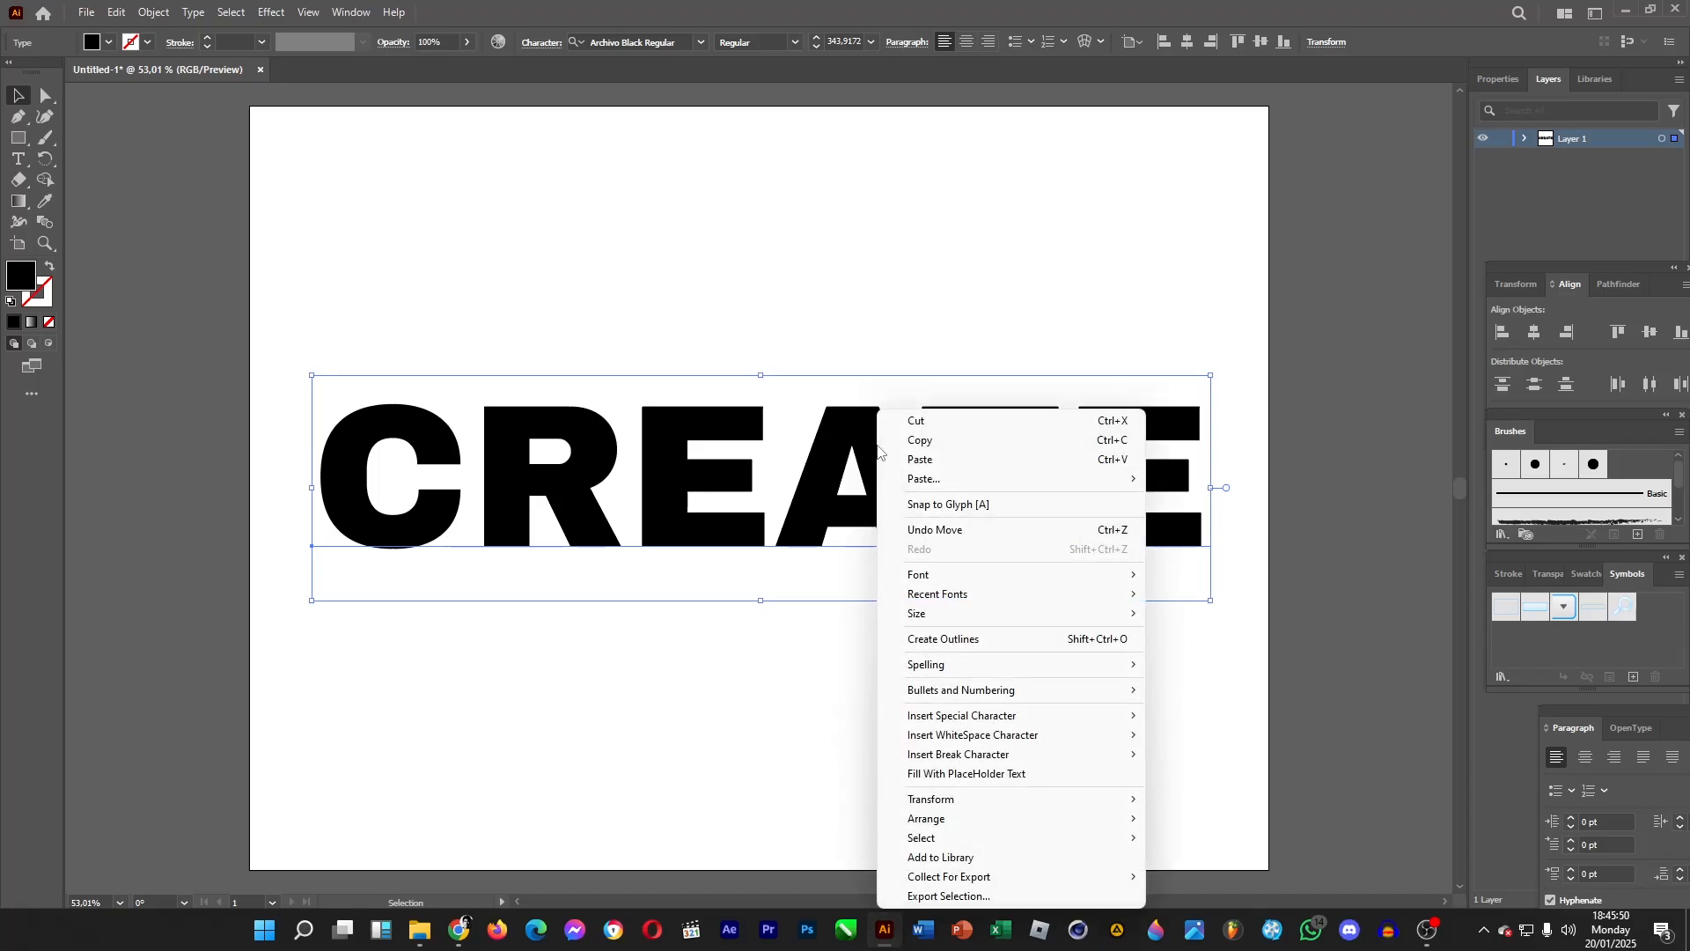
{"action": "left_click", "coordinate": [982, 639]}
{"action": "right_click", "coordinate": [886, 493]}
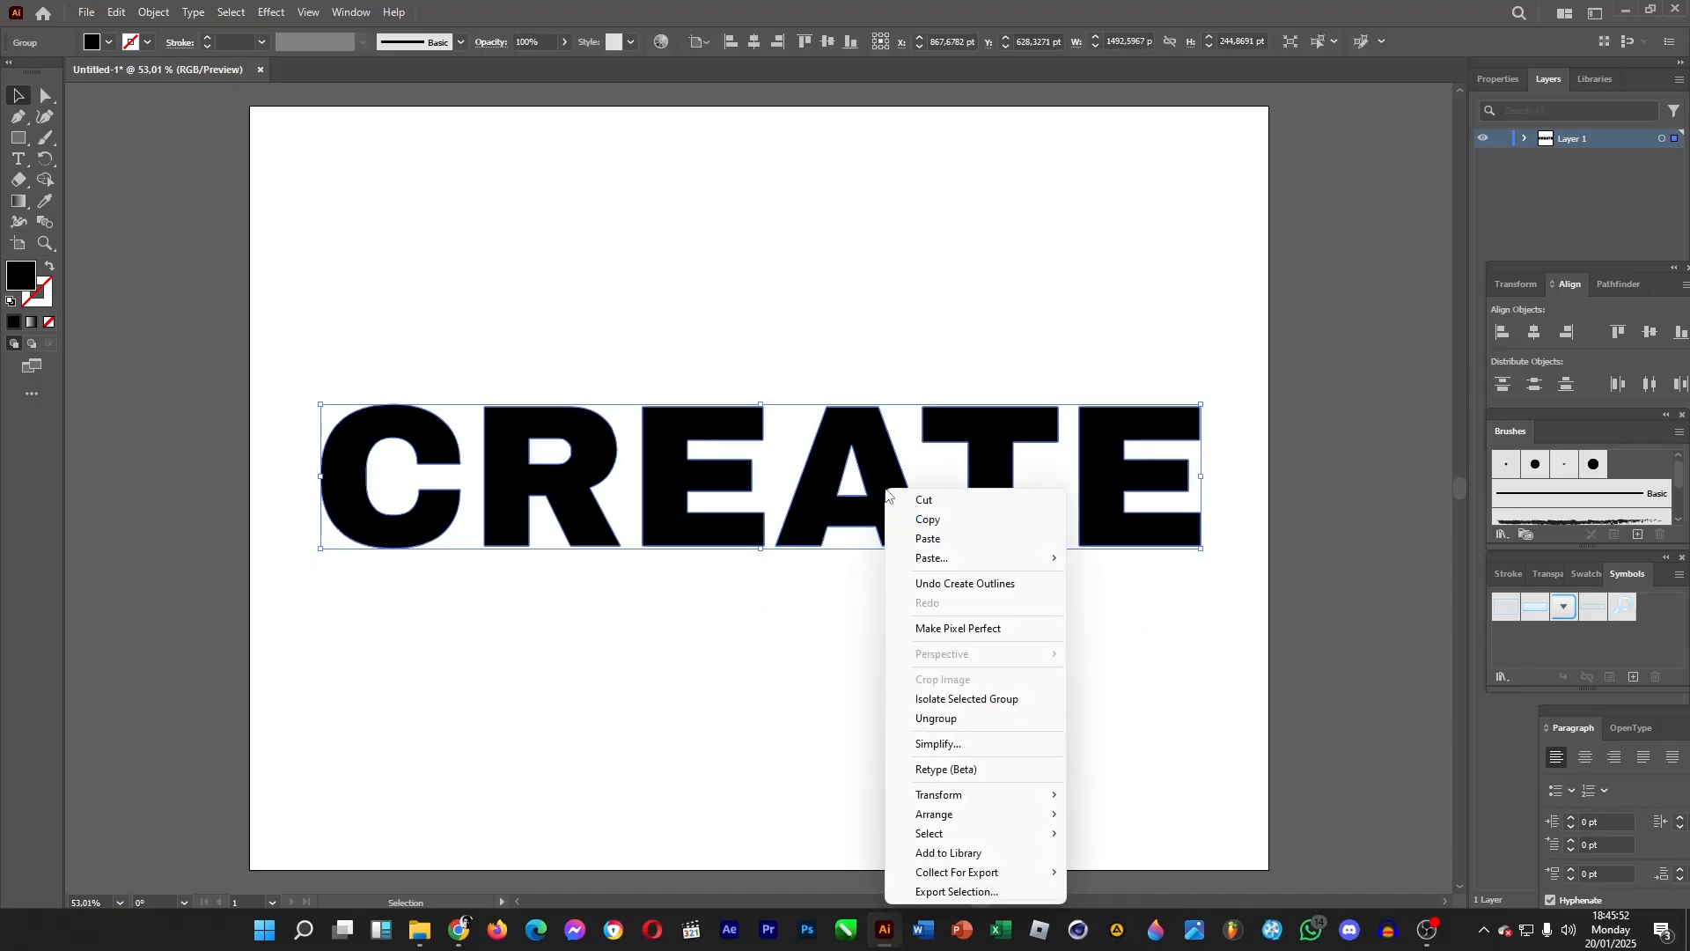
{"action": "left_click", "coordinate": [939, 744]}
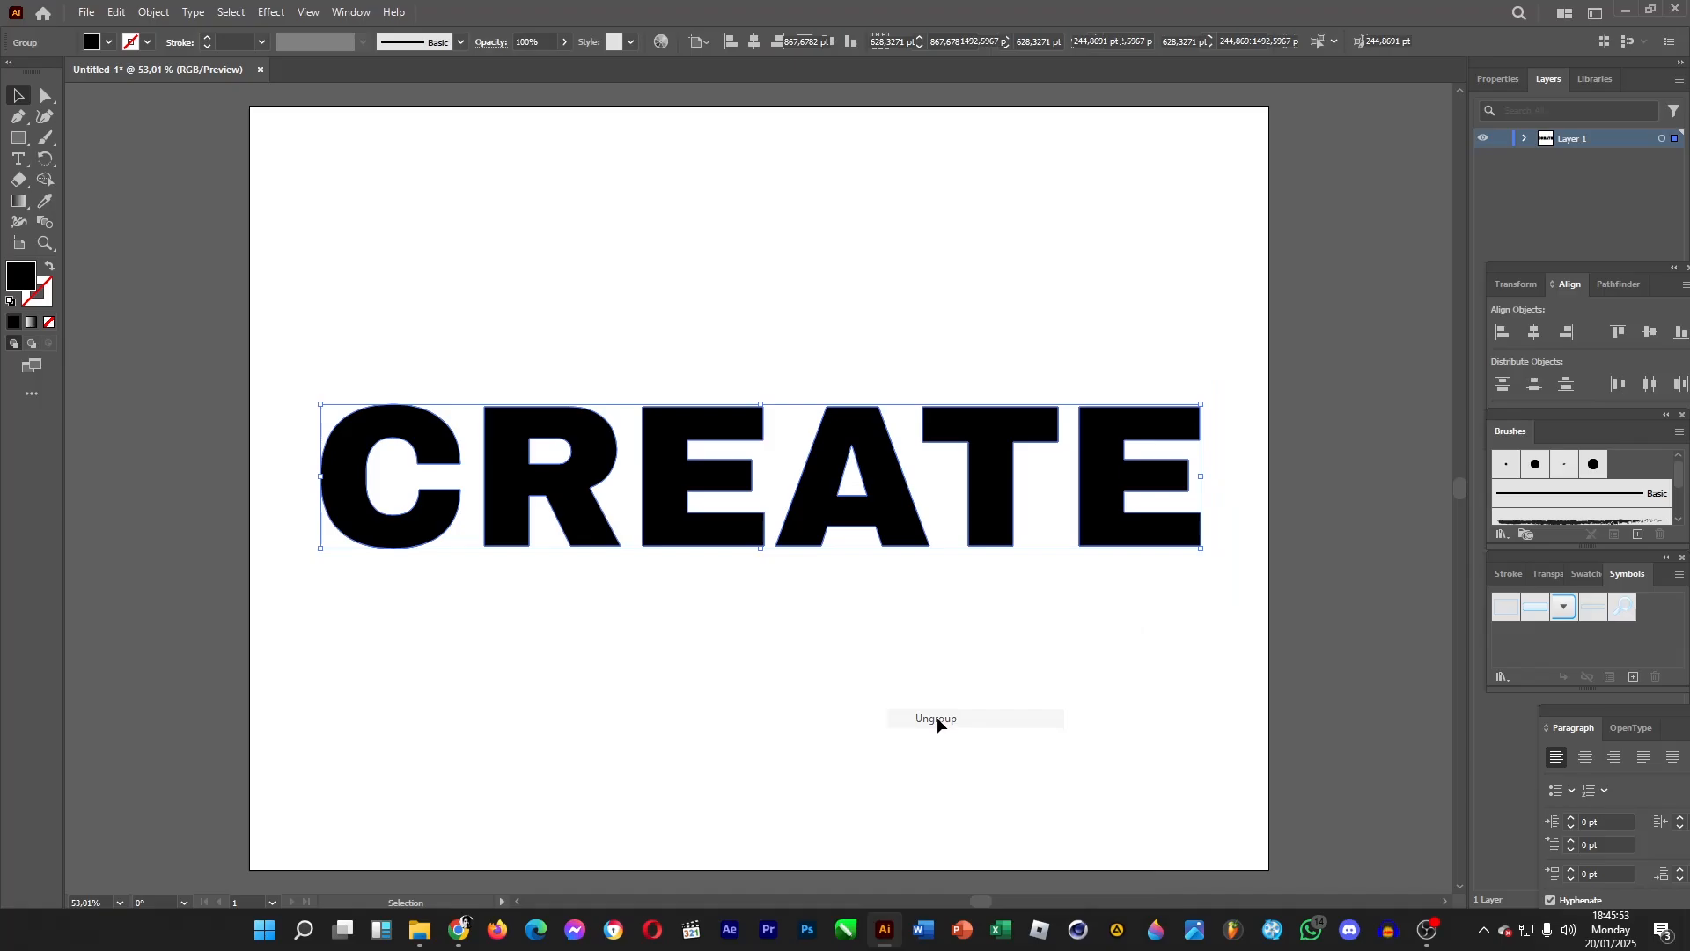
Select all the letters and set their fill colour to yellow ffe000.
{"action": "left_click", "coordinate": [711, 257]}
{"action": "left_click", "coordinate": [434, 449]}
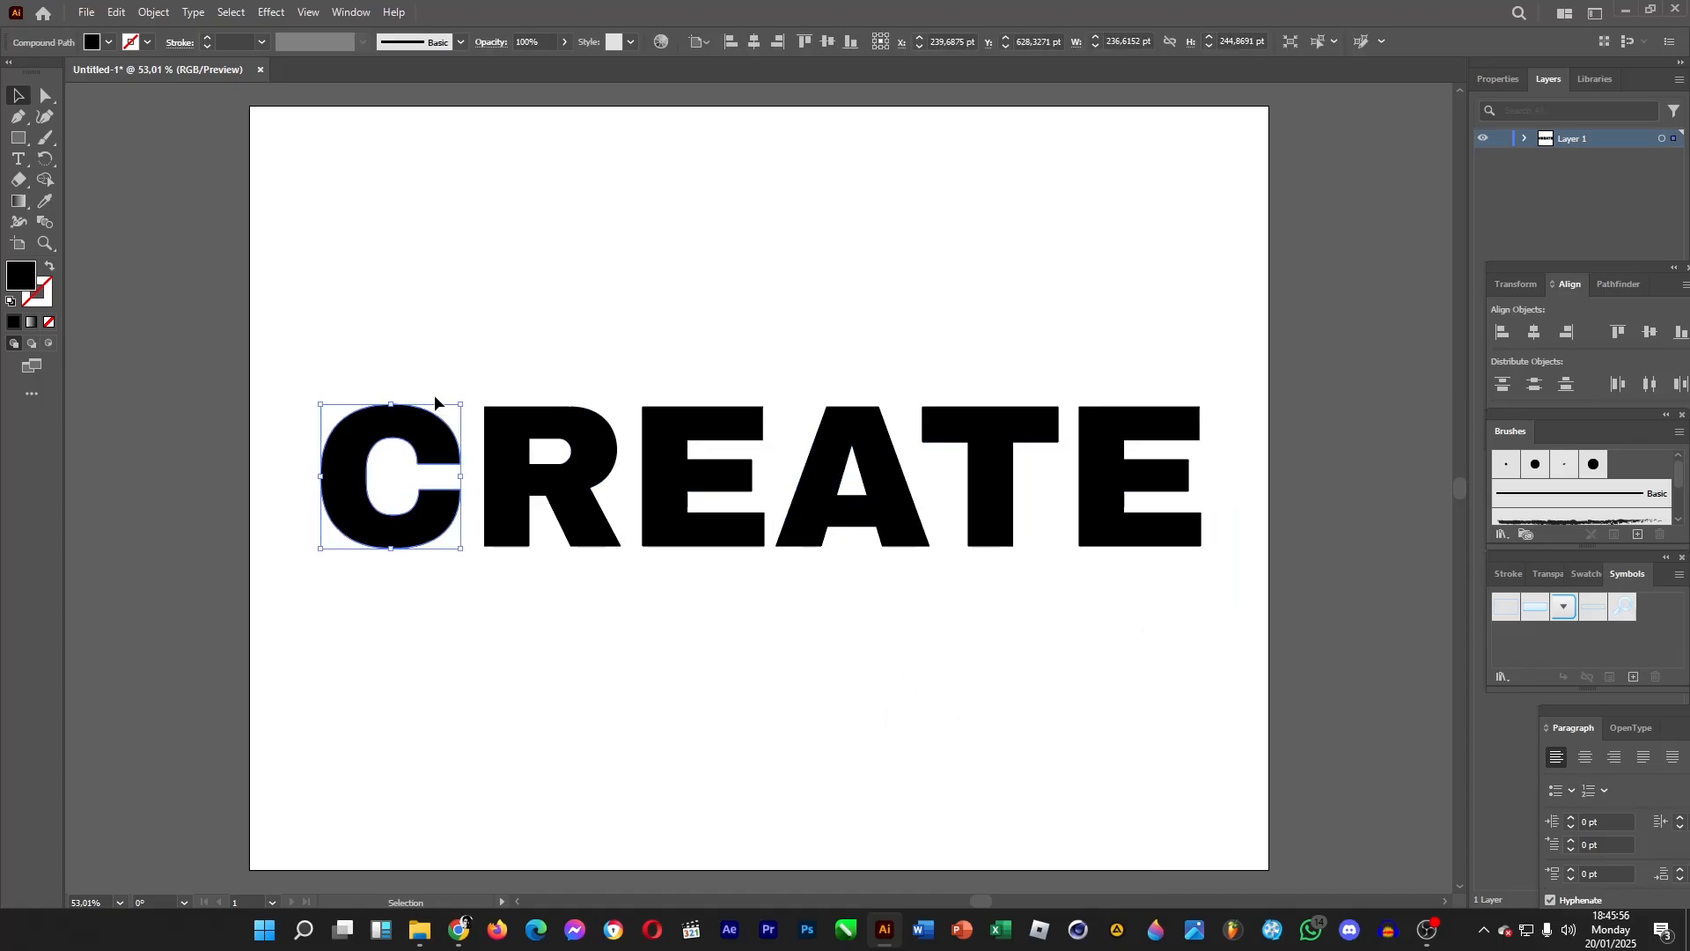
{"action": "left_click_drag", "start_coordinate": [287, 345], "coordinate": [1334, 713]}
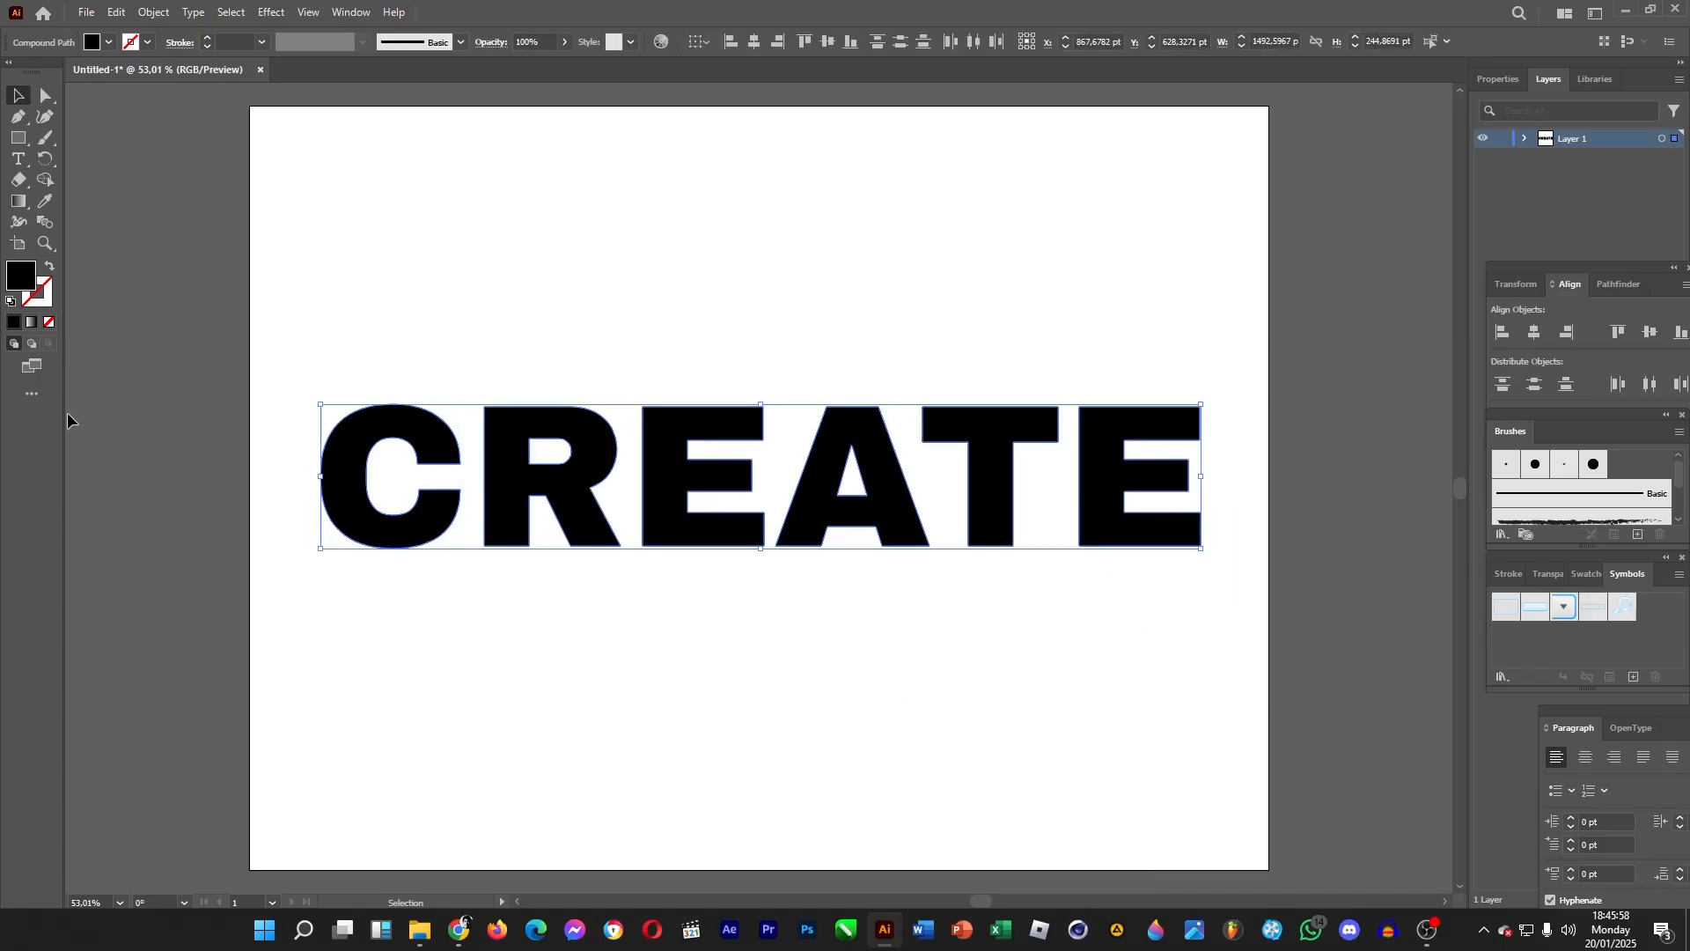
{"action": "double_click", "coordinate": [22, 280]}
{"action": "left_click_drag", "start_coordinate": [1000, 377], "coordinate": [1068, 429]}
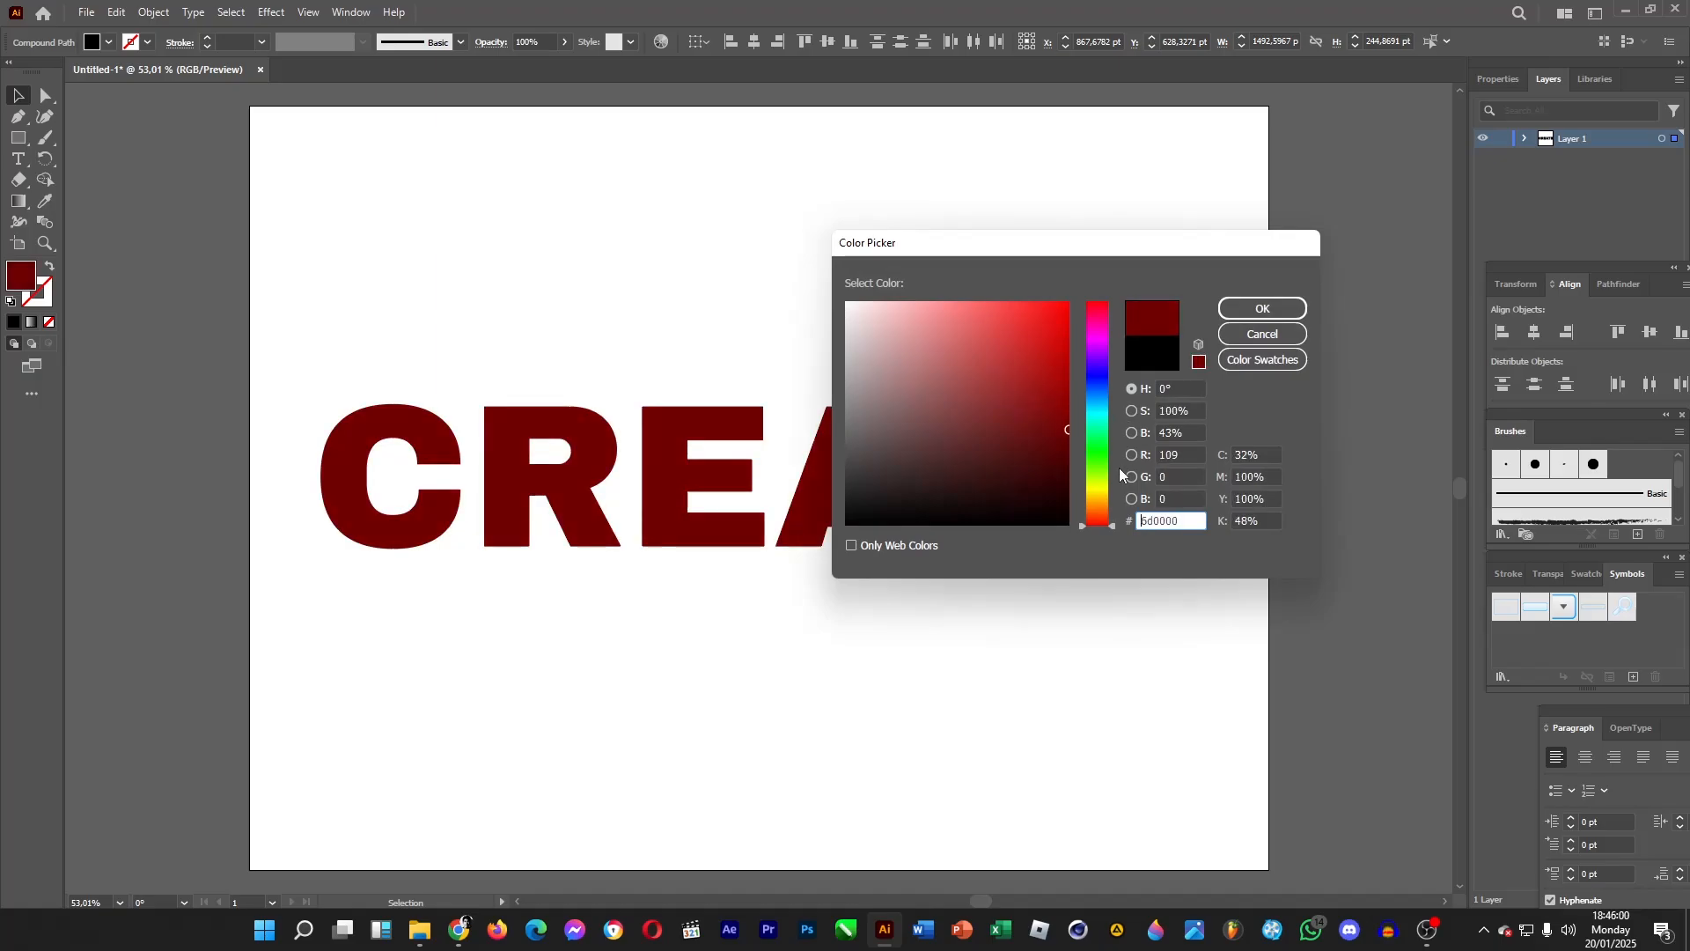
{"action": "left_click", "coordinate": [1098, 492]}
{"action": "left_click_drag", "start_coordinate": [973, 385], "coordinate": [1068, 302]}
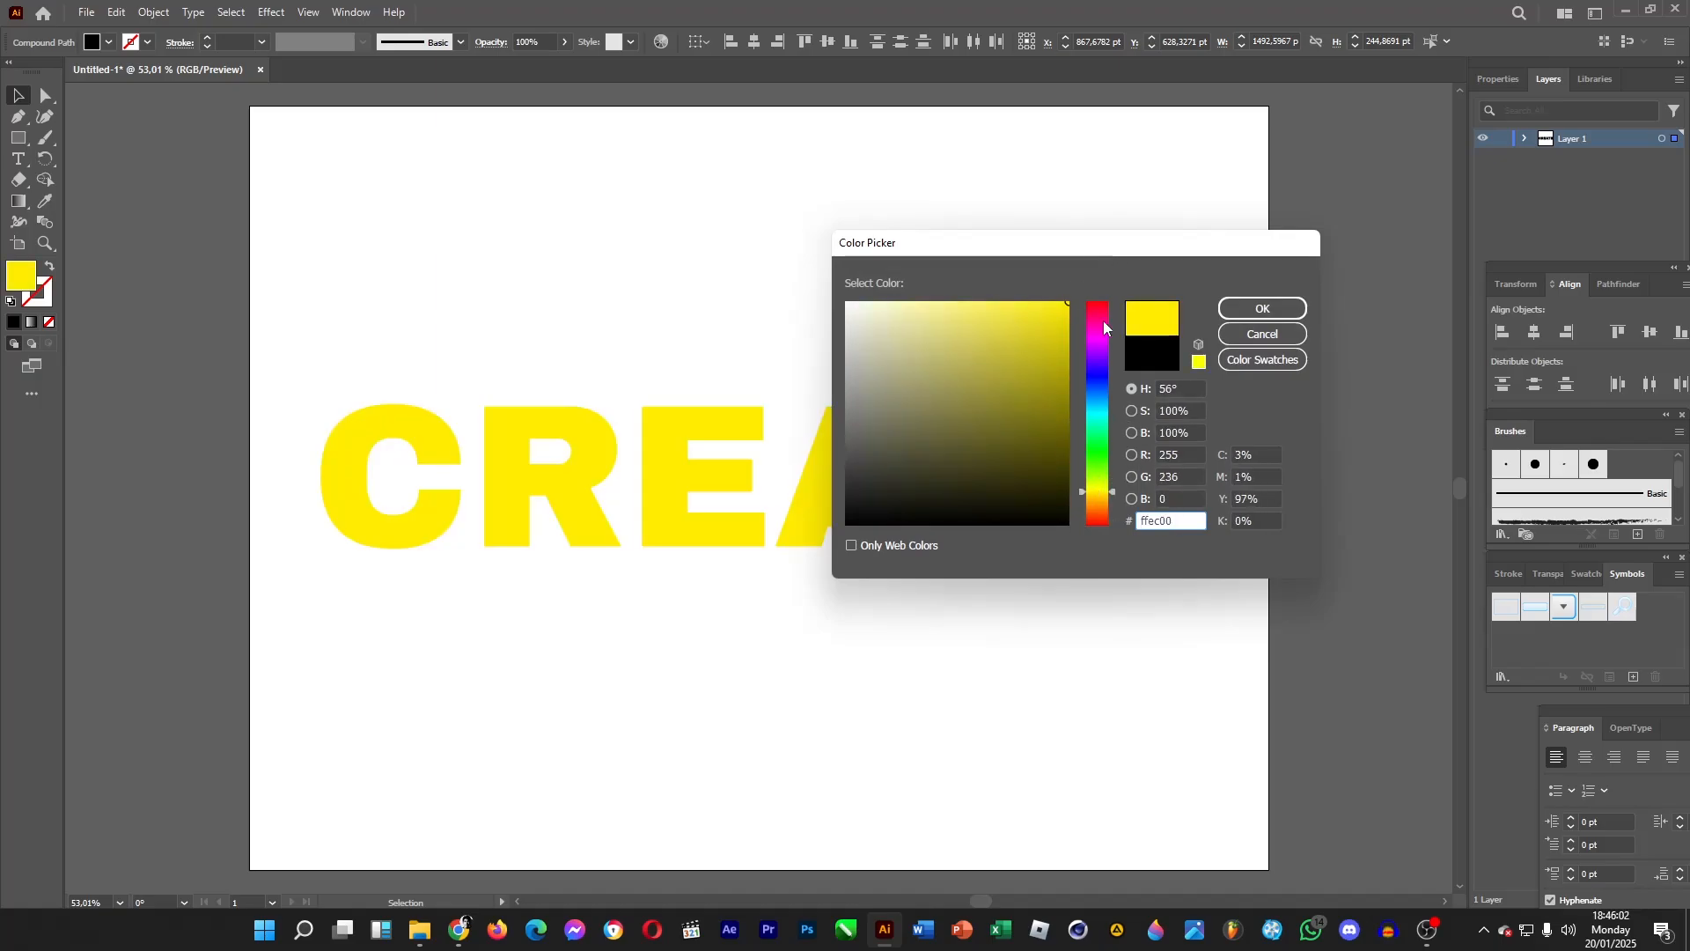
{"action": "left_click", "coordinate": [1098, 502]}
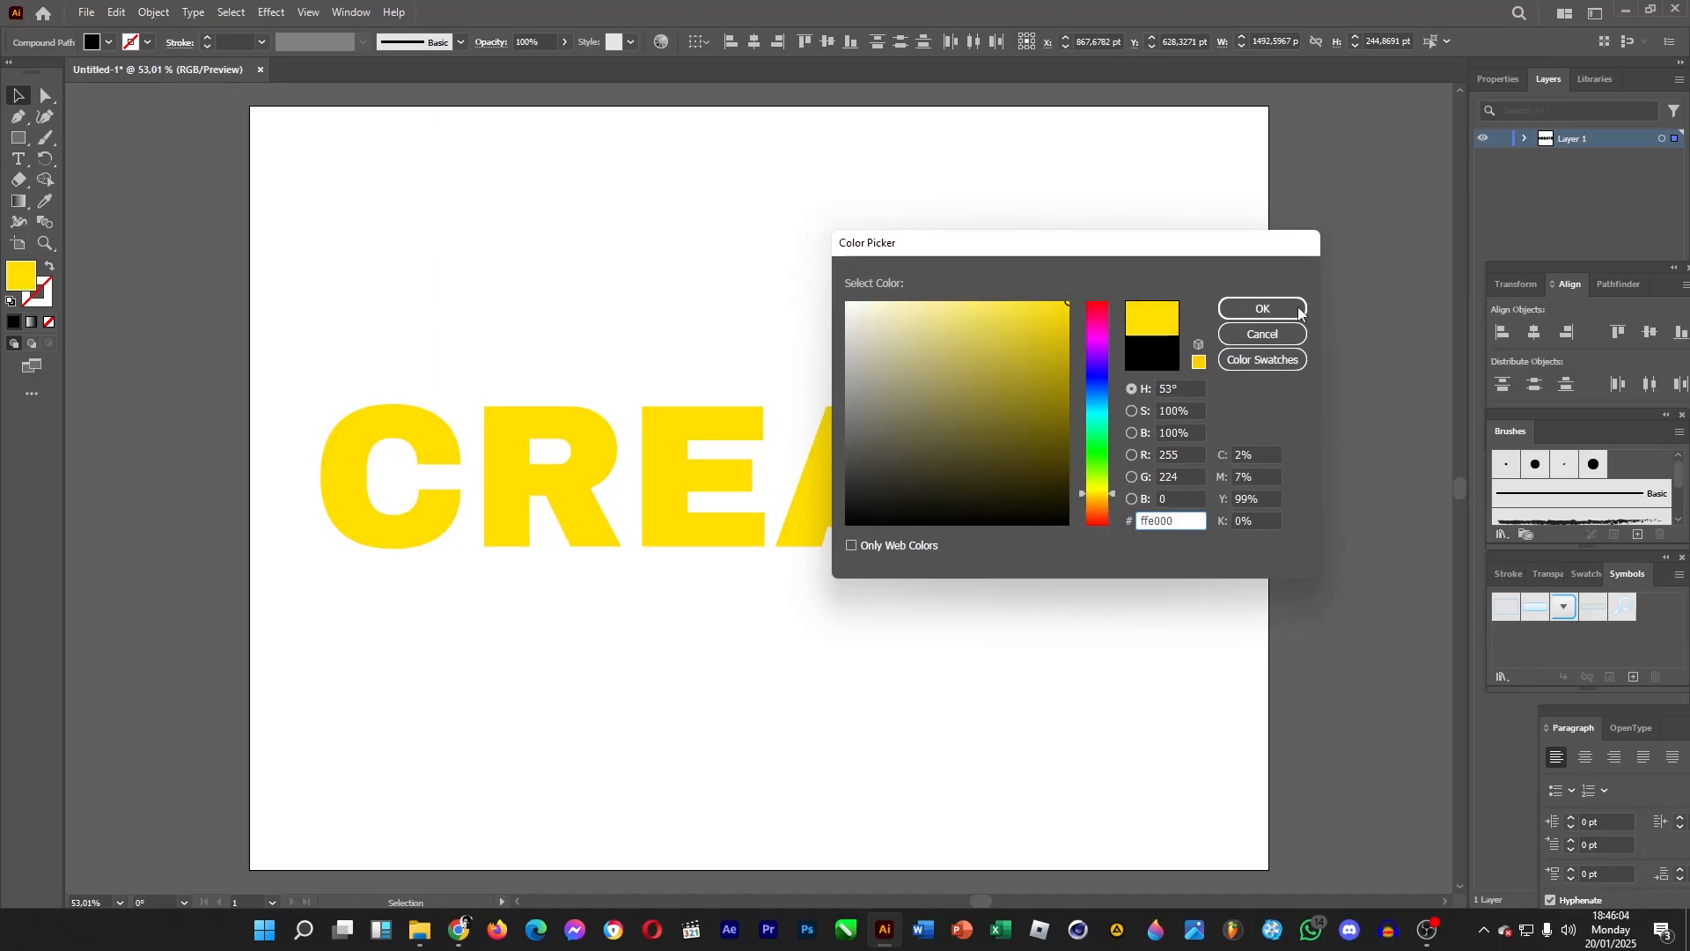
{"action": "left_click", "coordinate": [1257, 307]}
Apply the 3D Extrude & Bevel effect to the letter C.
{"action": "left_click", "coordinate": [1162, 310]}
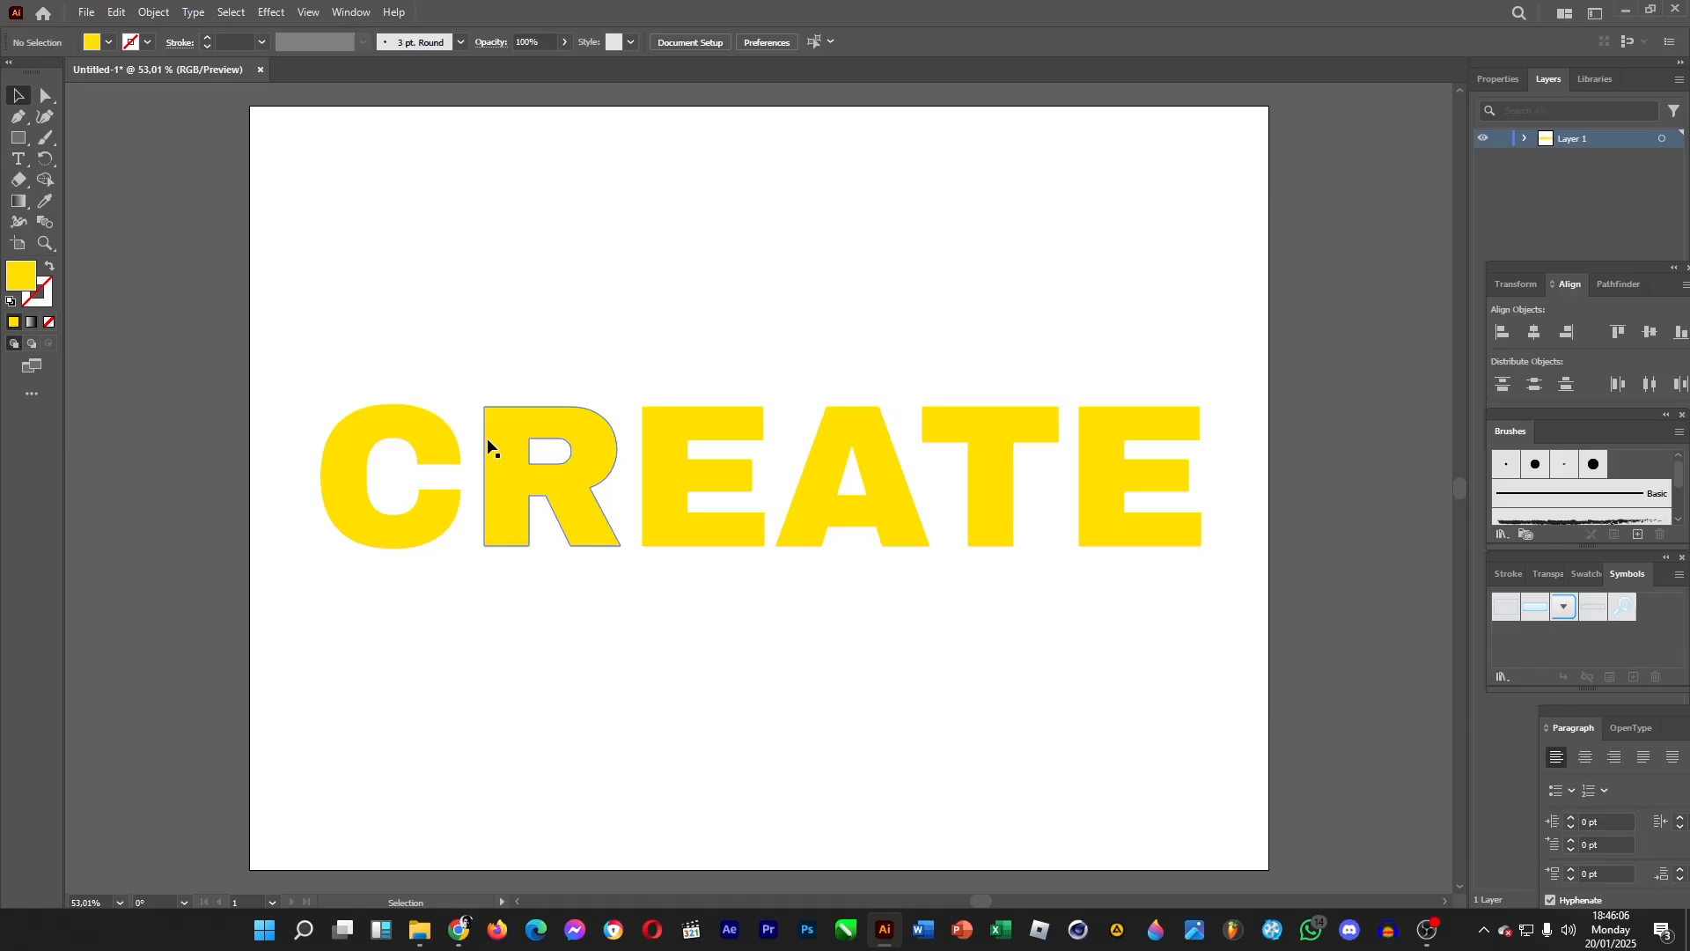
{"action": "left_click", "coordinate": [436, 438]}
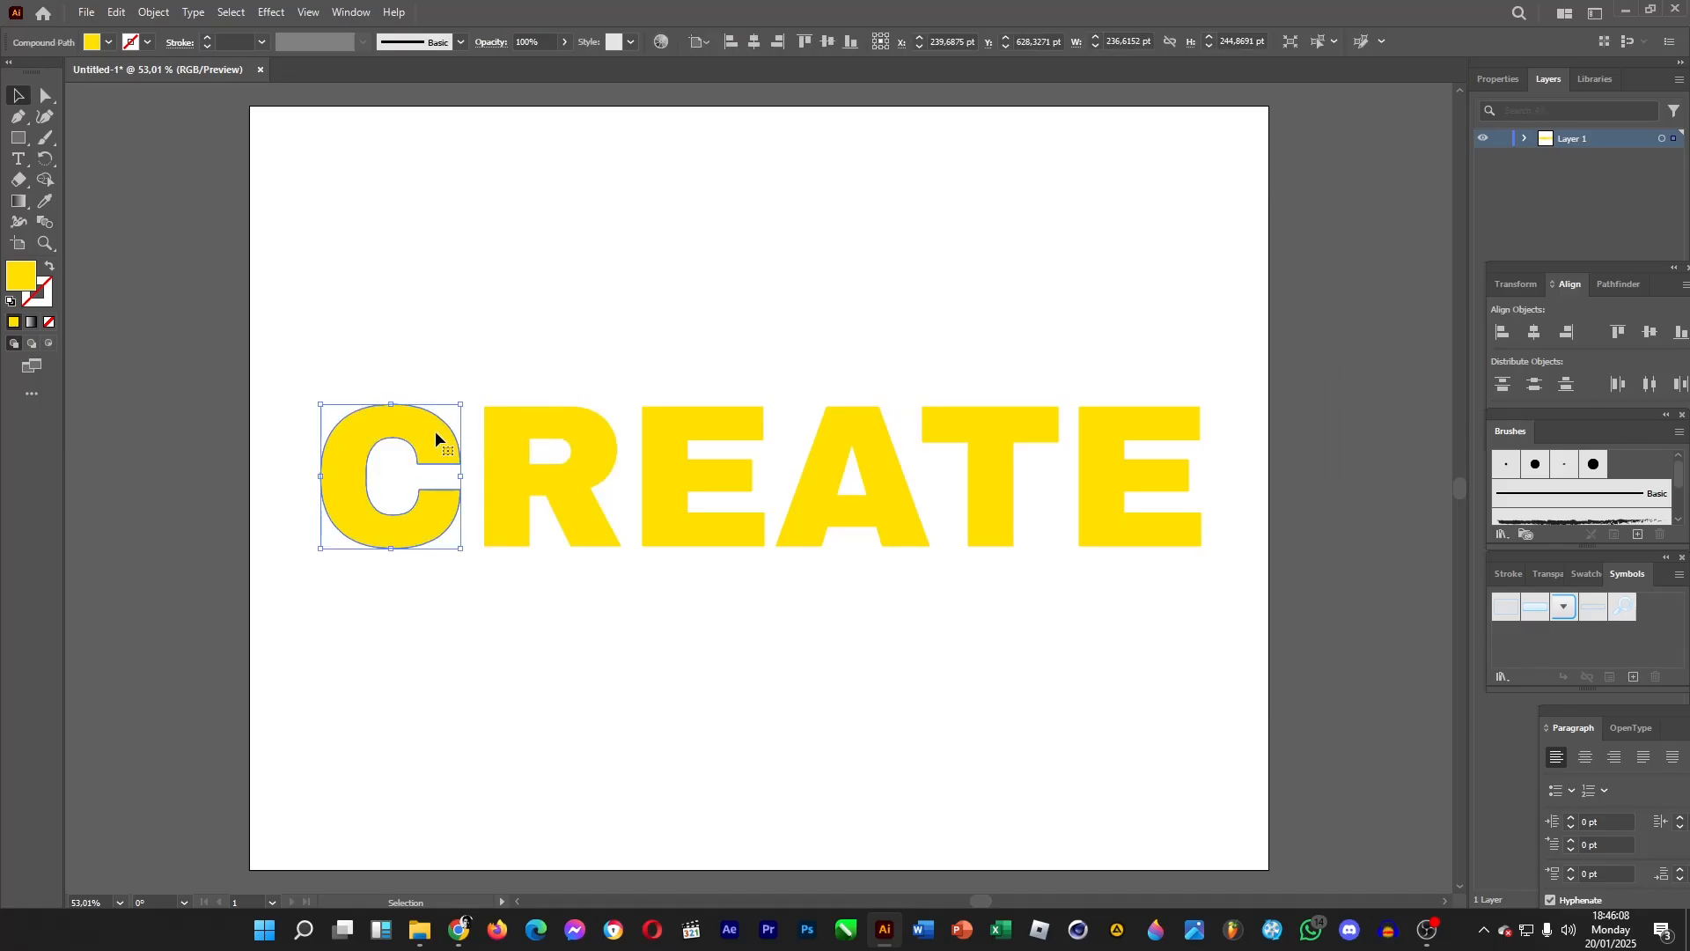
{"action": "left_click", "coordinate": [271, 12]}
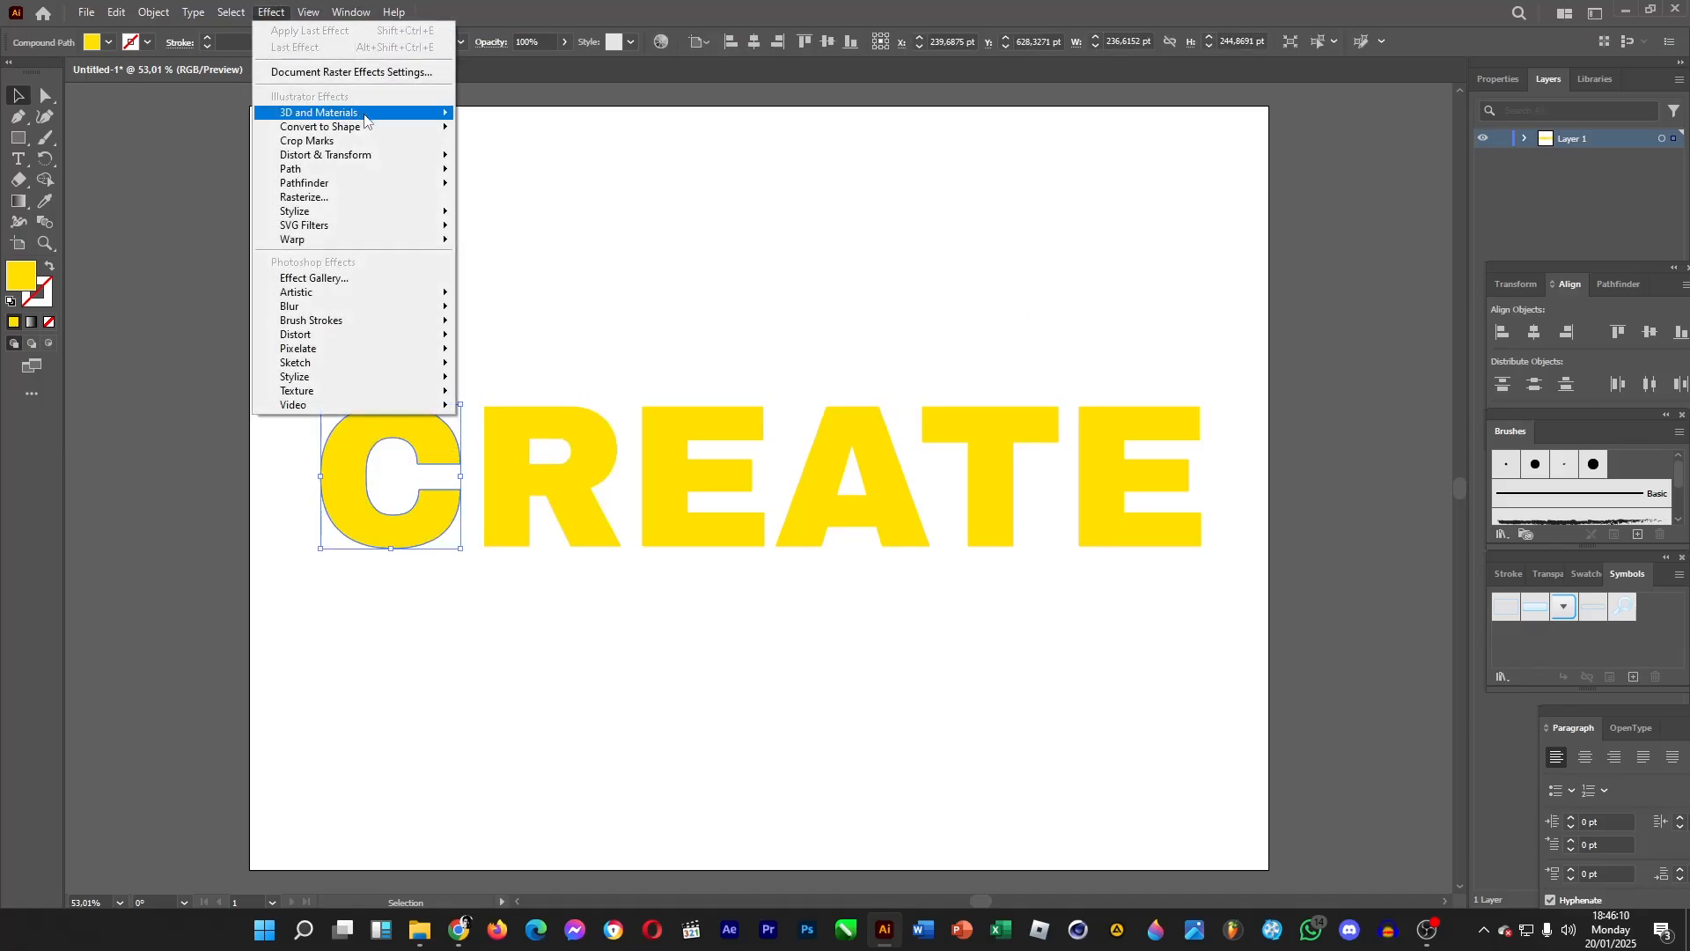
{"action": "mouse_move", "coordinate": [365, 119]}
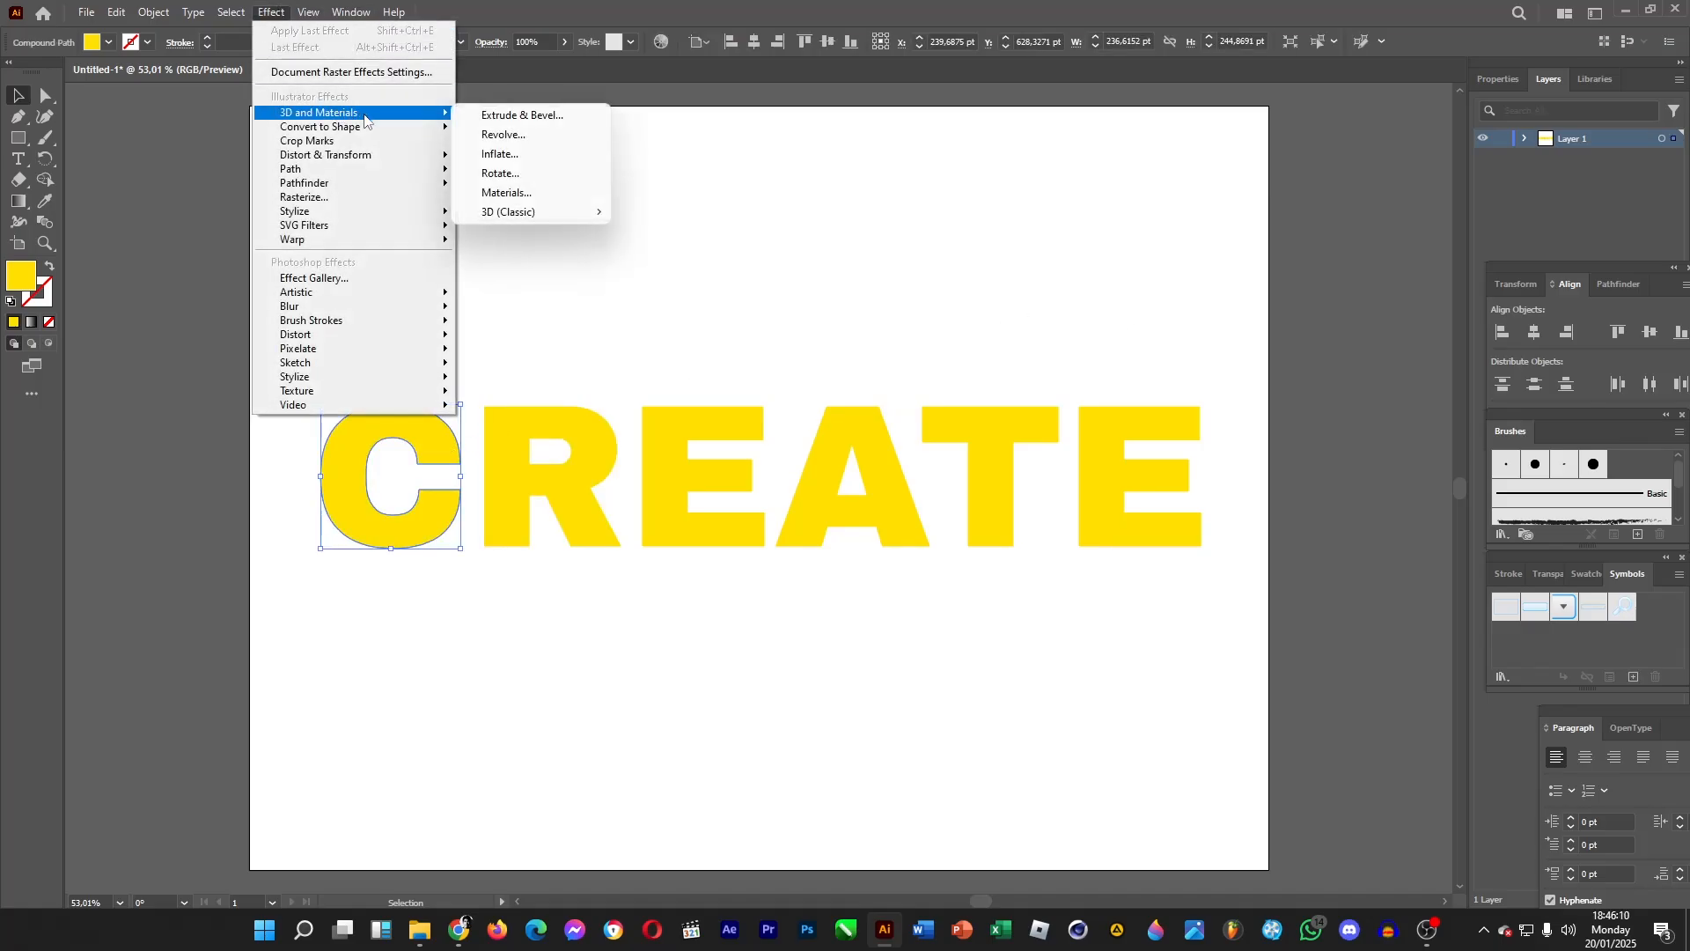
{"action": "left_click", "coordinate": [511, 116]}
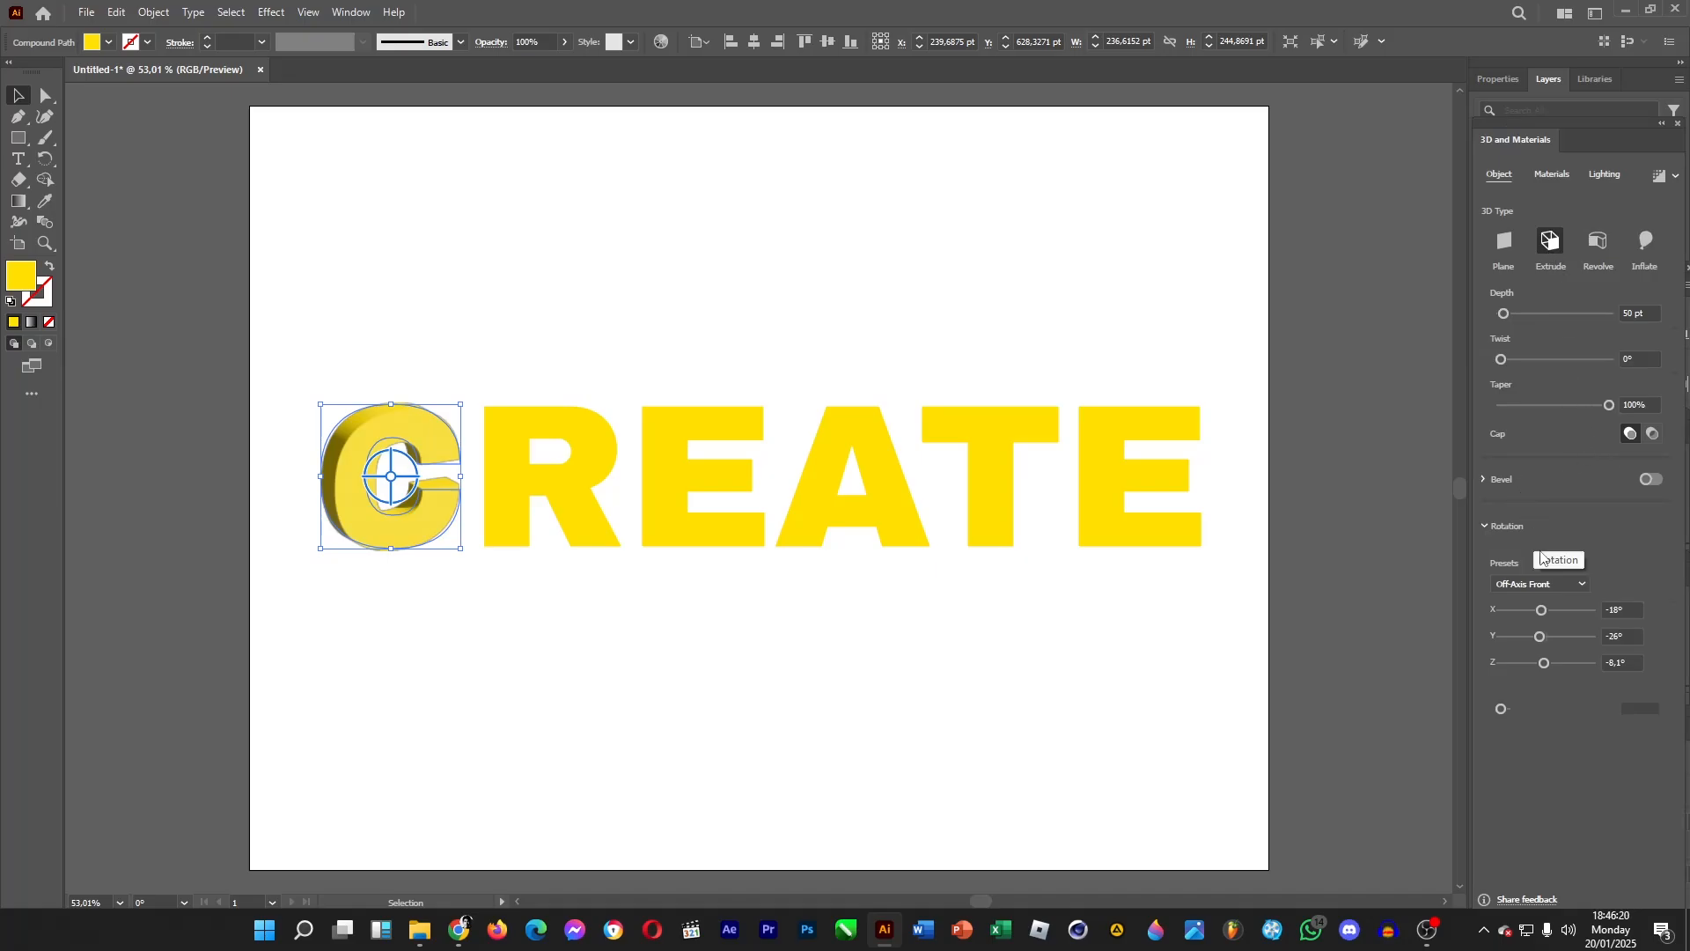
Set the C's 3D rotation preset to Isometric Right.
{"action": "left_click", "coordinate": [1553, 584]}
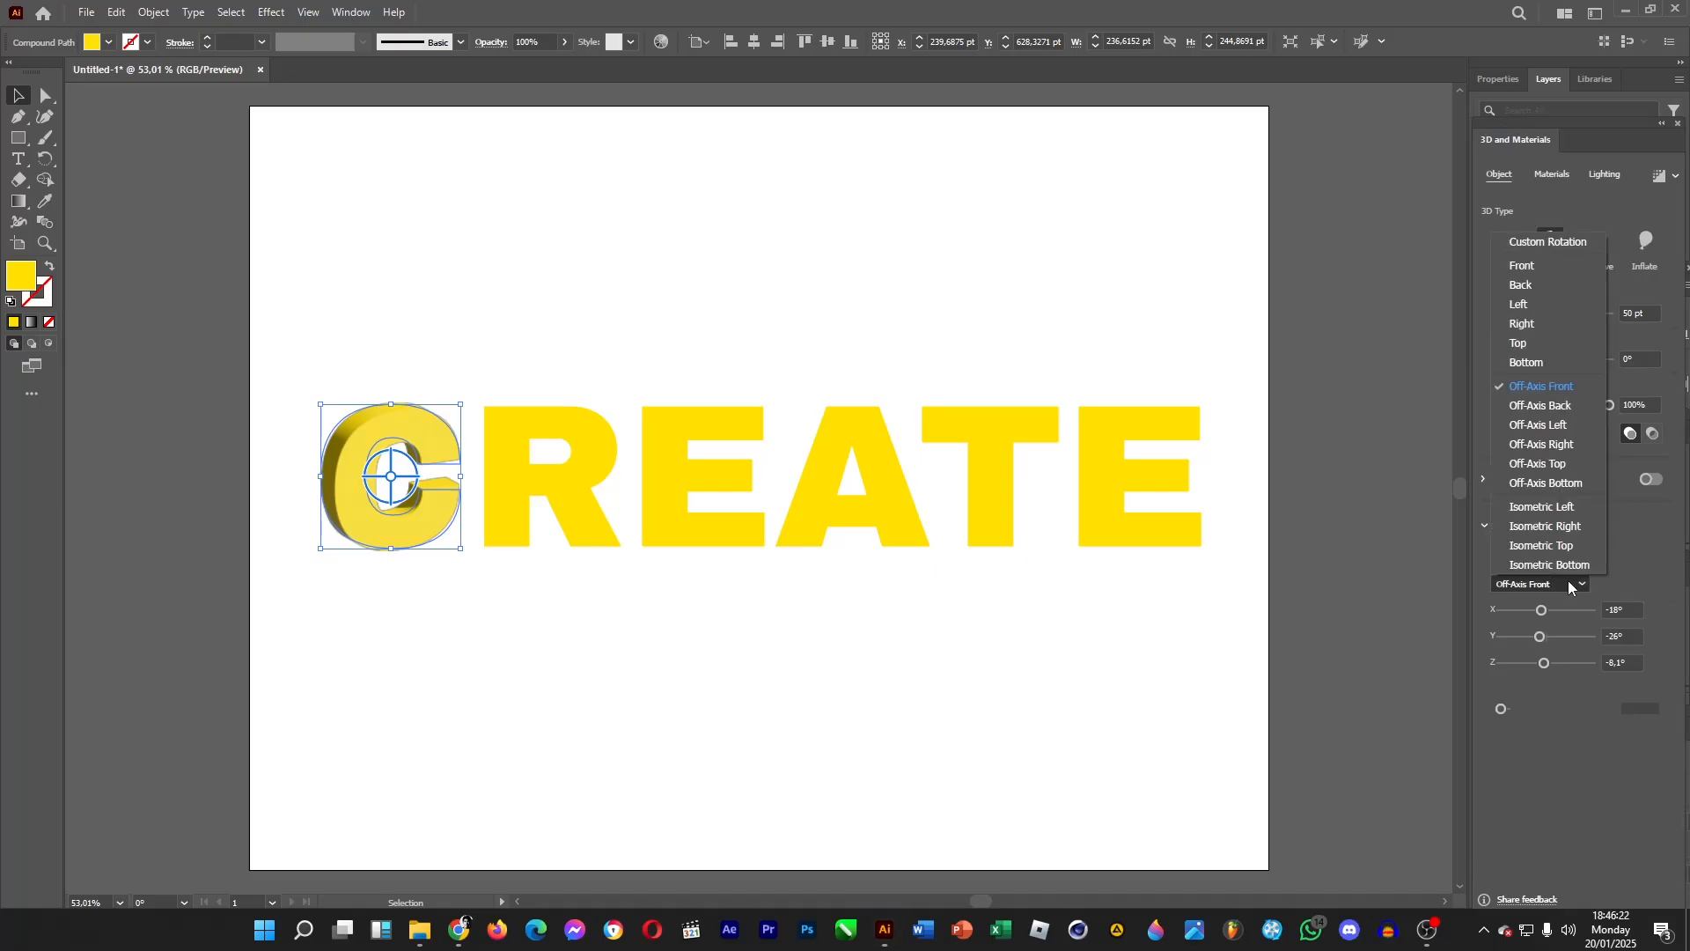
{"action": "left_click", "coordinate": [1555, 507]}
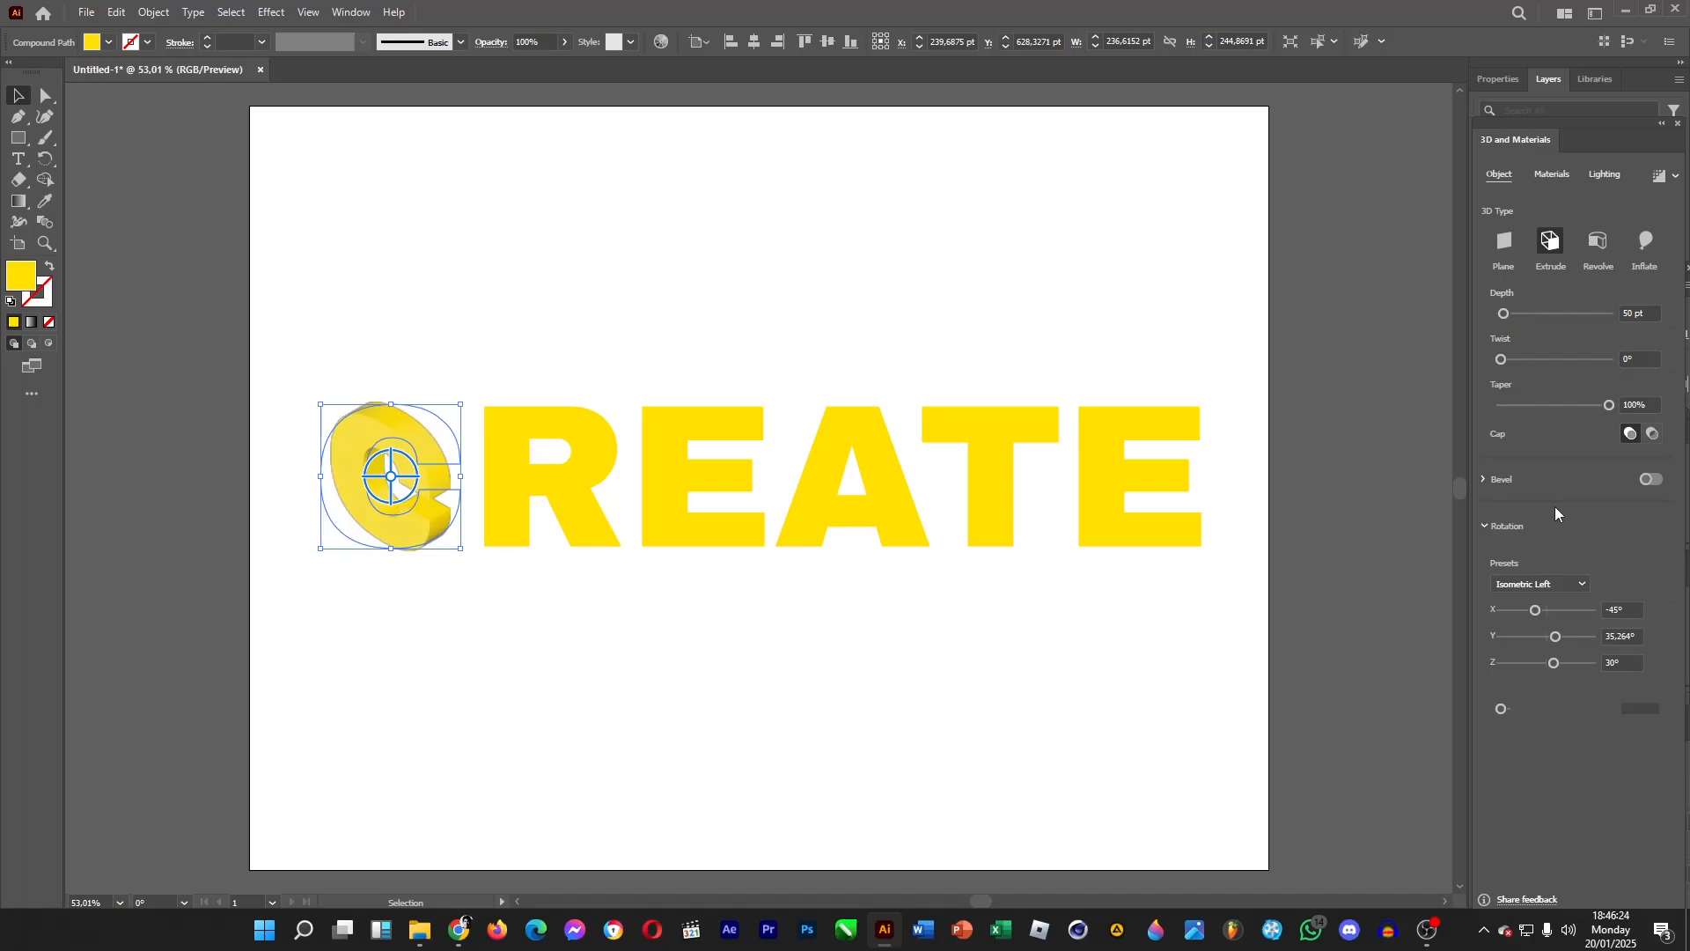
{"action": "left_click", "coordinate": [1570, 583]}
{"action": "left_click", "coordinate": [1558, 521]}
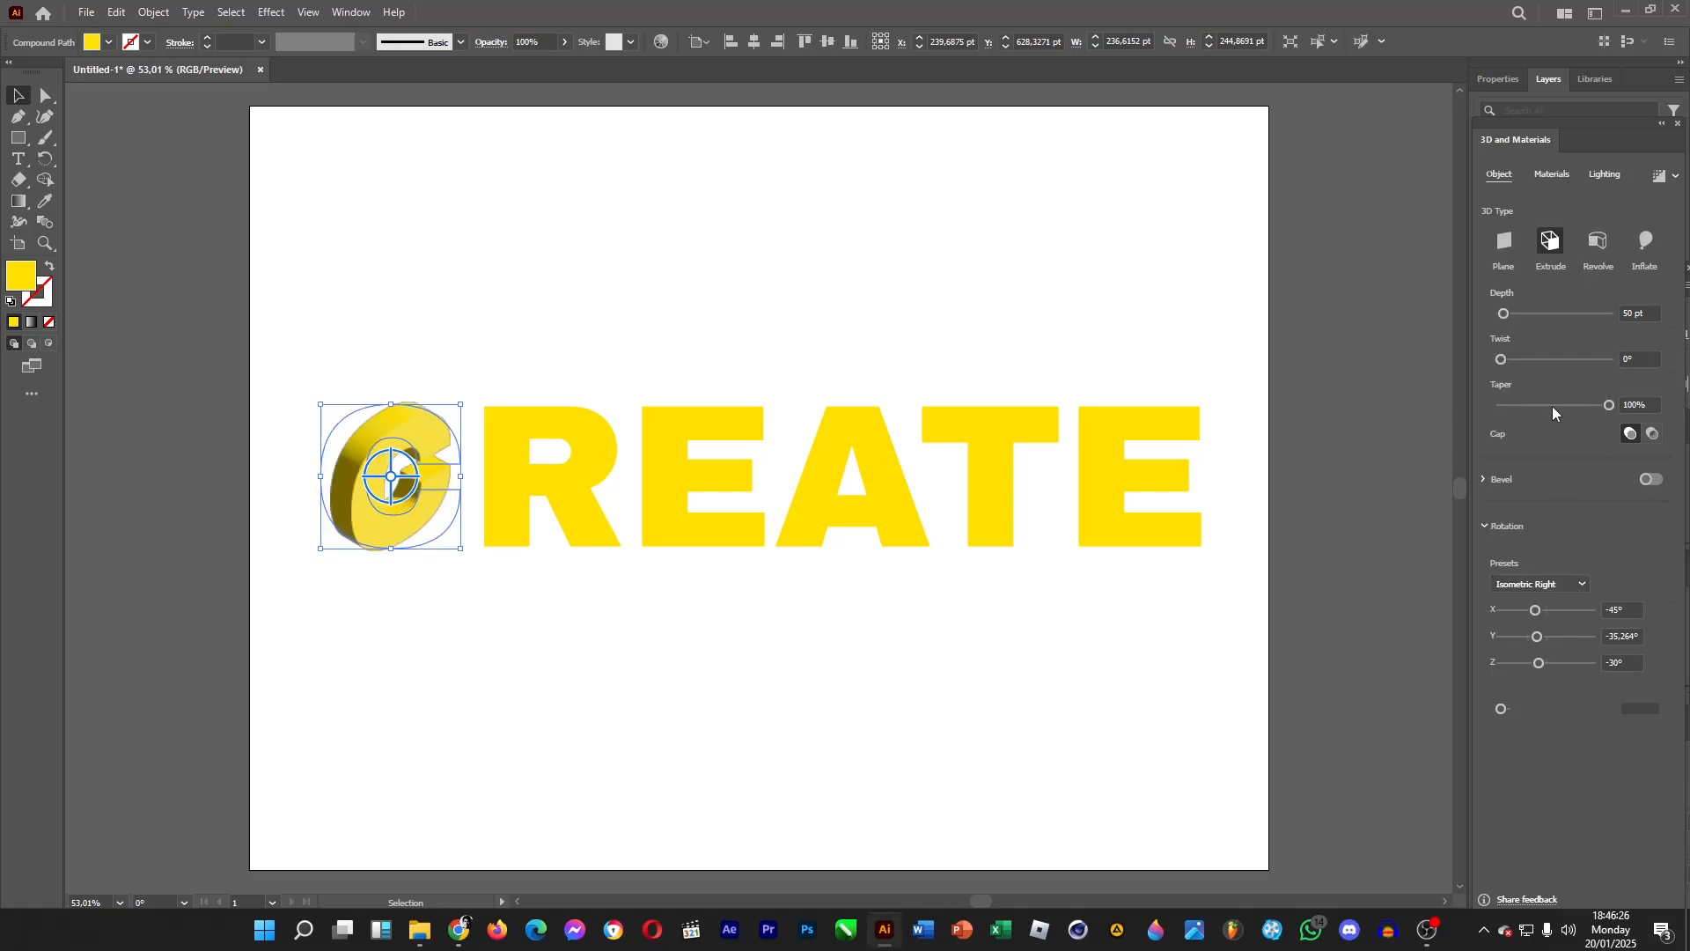
Turn on the Classic bevel with a 5% width and enable Bevel both sides.
{"action": "left_click_drag", "start_coordinate": [1505, 319], "coordinate": [1508, 317]}
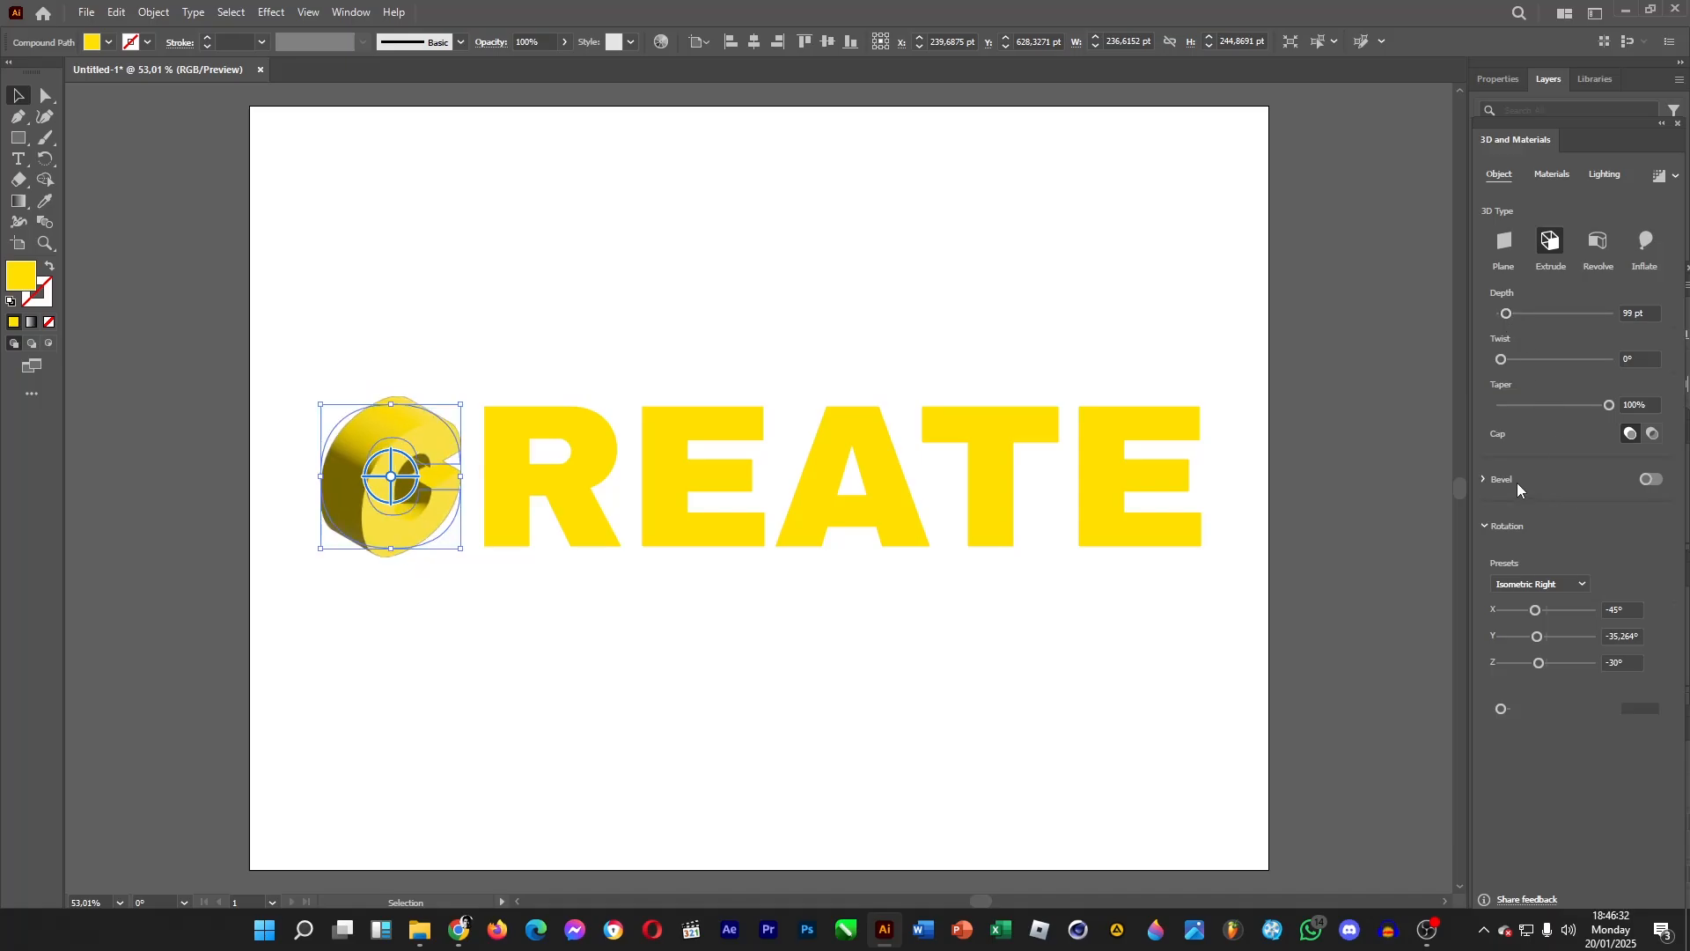
{"action": "left_click", "coordinate": [1651, 479]}
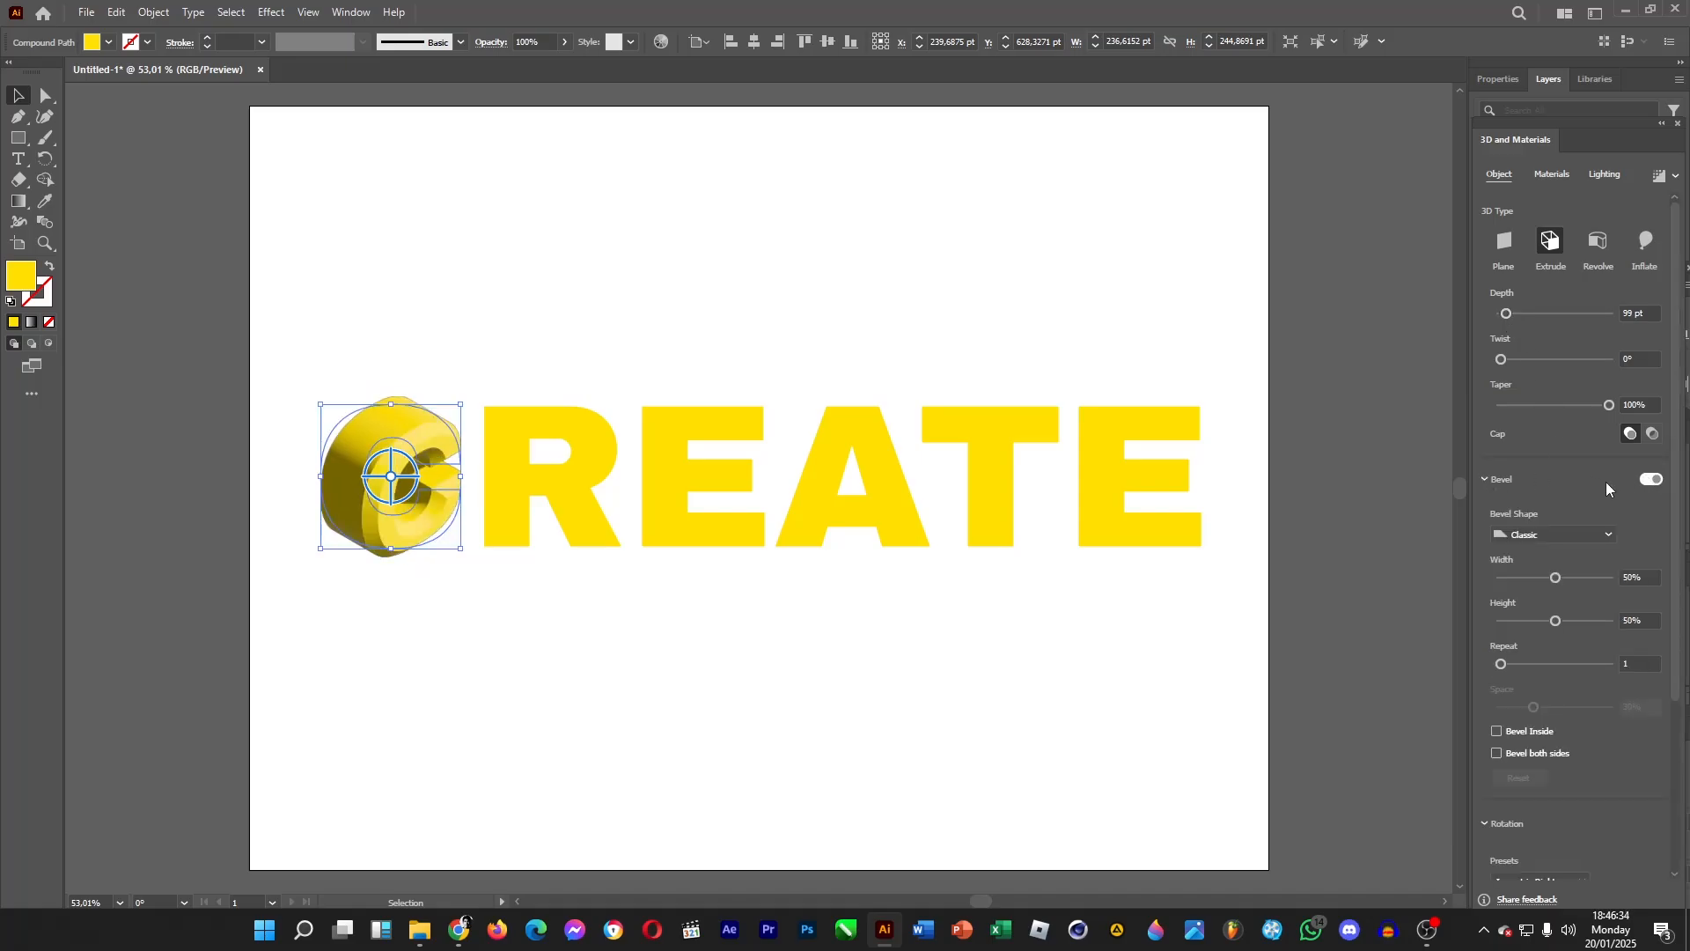
{"action": "left_click_drag", "start_coordinate": [1555, 579], "coordinate": [1508, 579]}
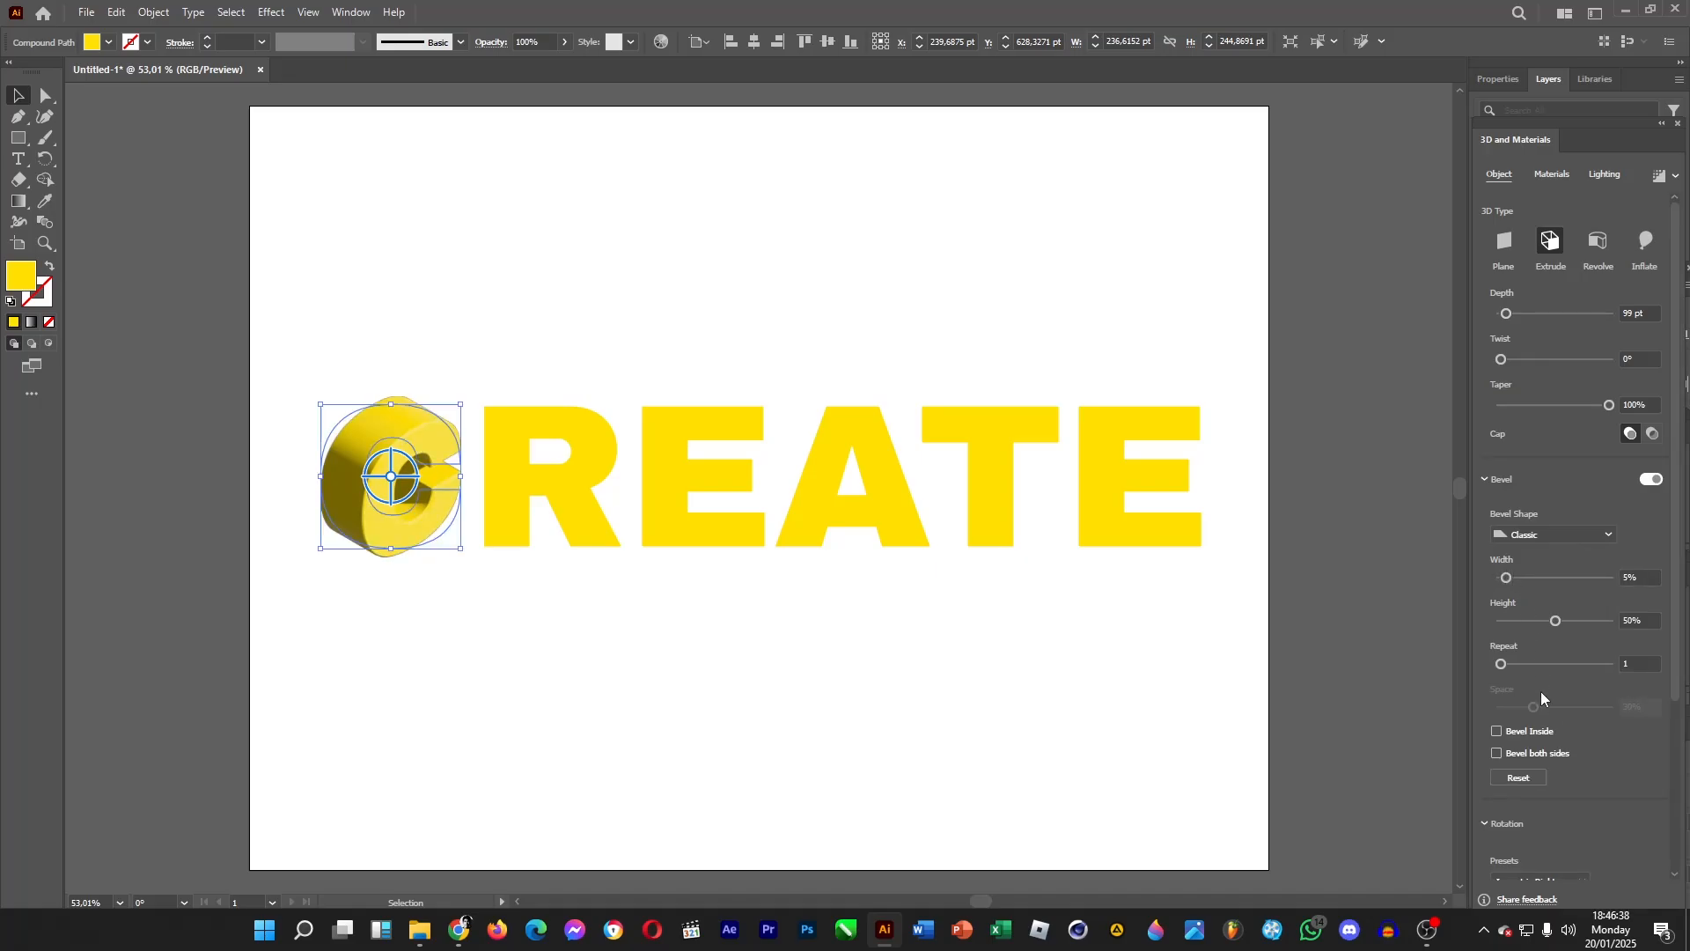
{"action": "left_click", "coordinate": [1496, 754]}
Set the extrusion depth of the C to 100 pt.
{"action": "left_click", "coordinate": [1637, 313]}
{"action": "type", "text": "100"}
{"action": "key", "text": "Return"}
Set the light's rotation to 0°, height to 80° and softness to 80%.
{"action": "left_click", "coordinate": [1604, 176]}
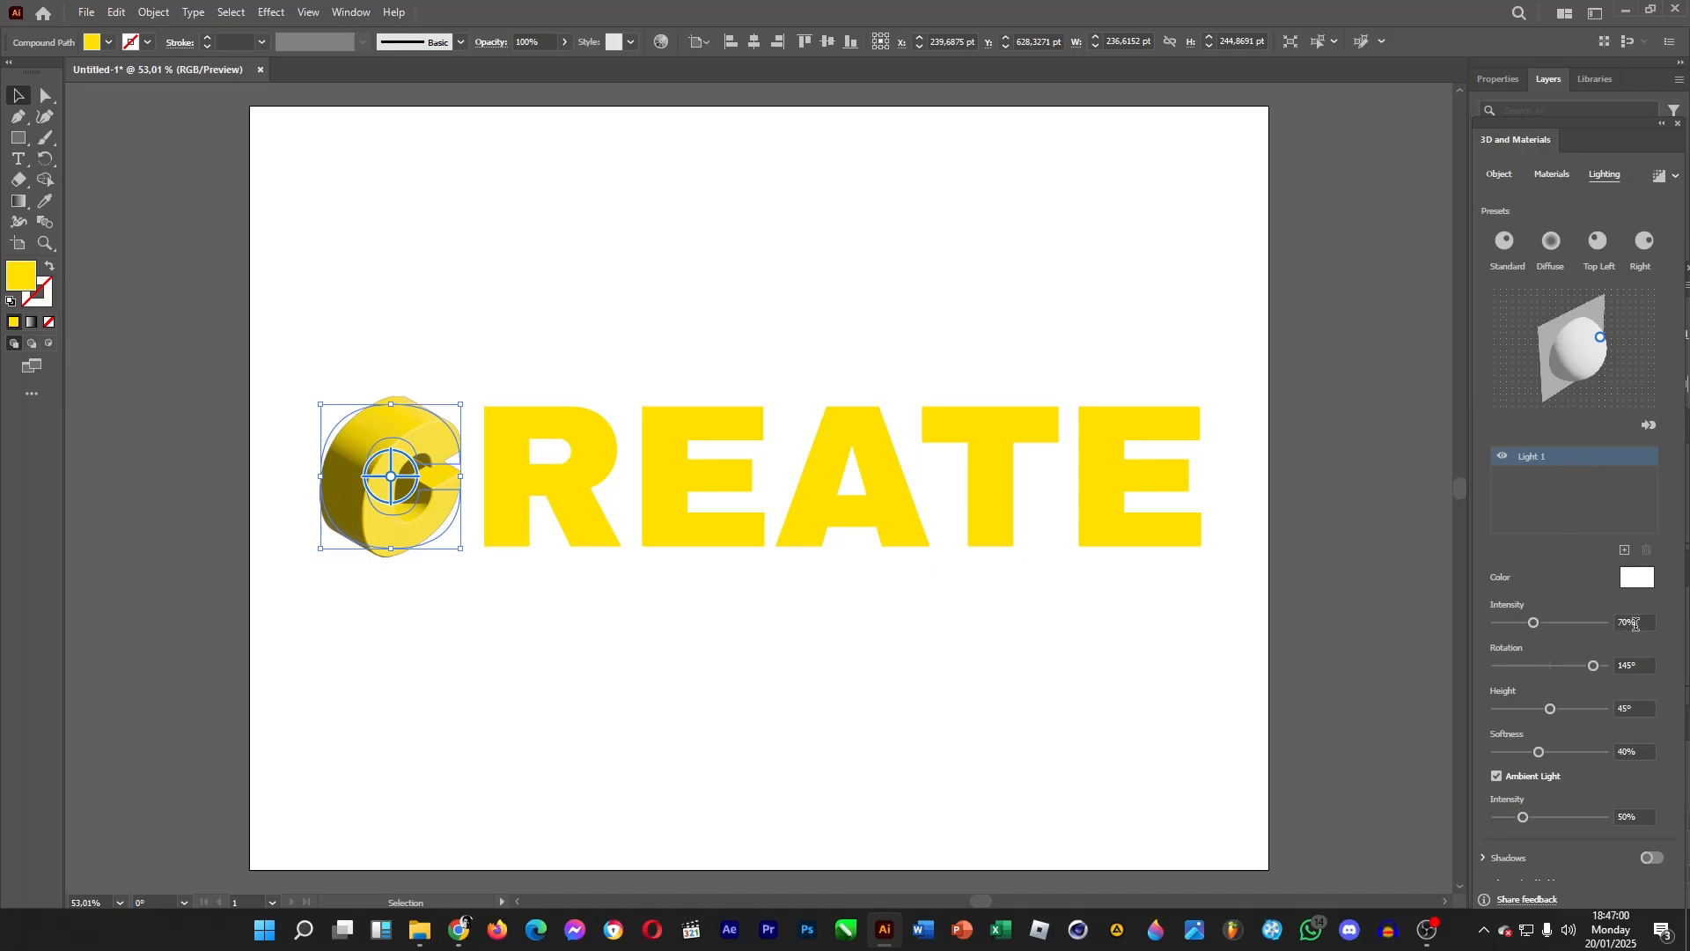
{"action": "double_click", "coordinate": [1643, 666]}
{"action": "type", "text": "0"}
{"action": "key", "text": "Tab"}
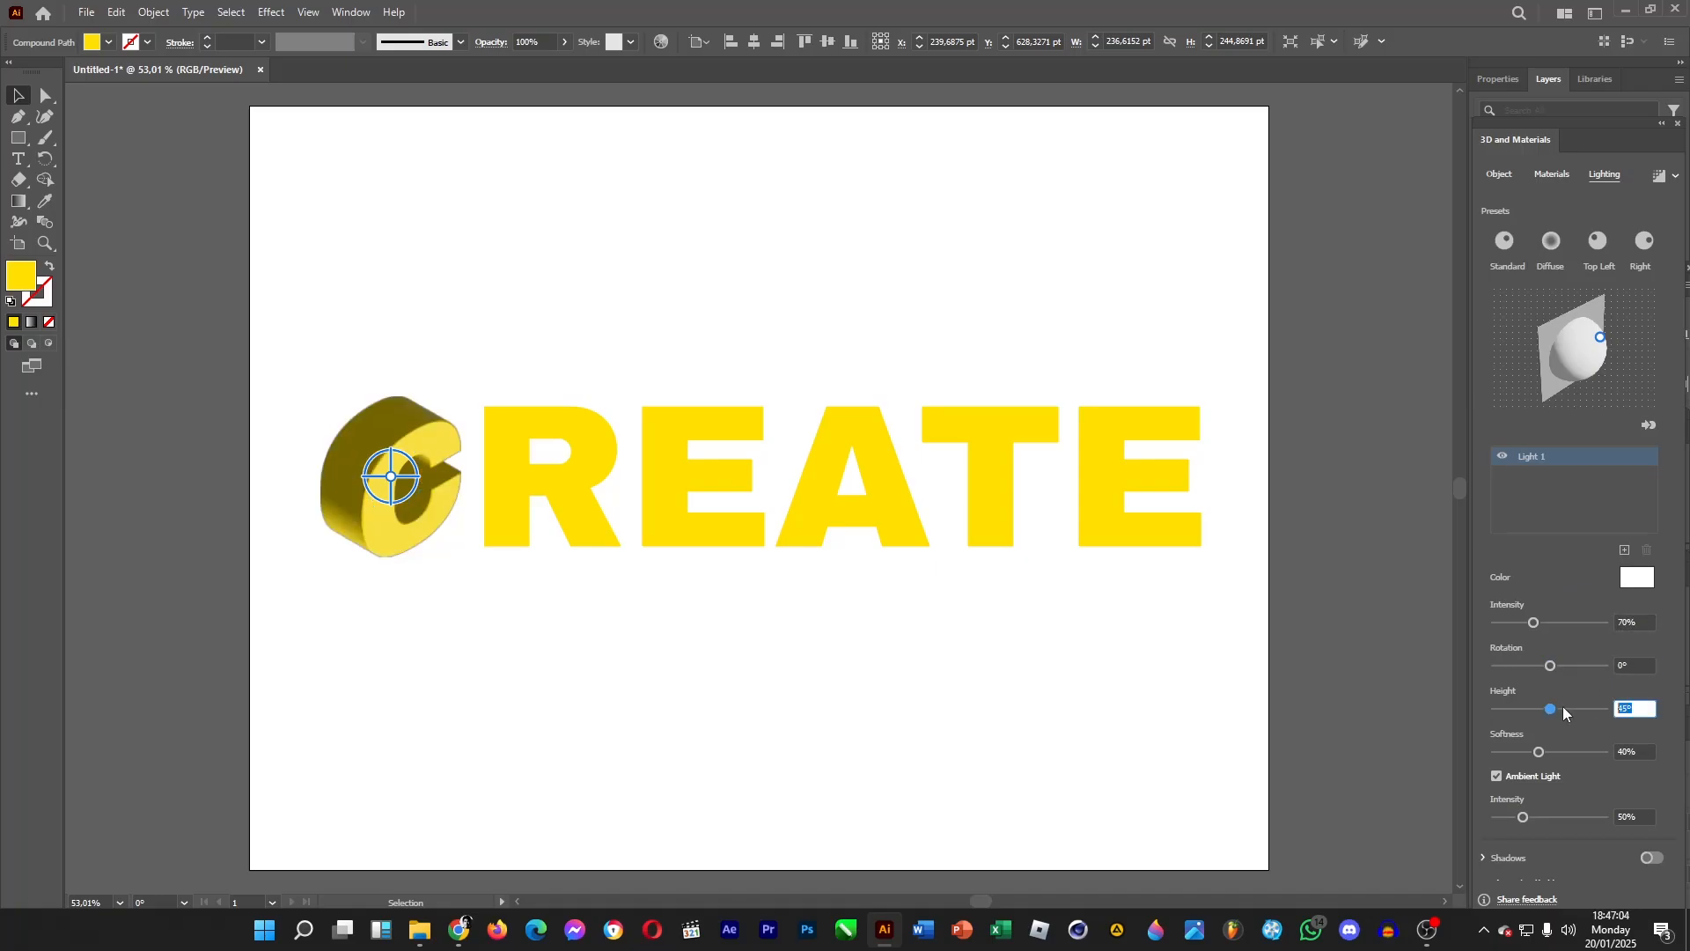
{"action": "type", "text": "80"}
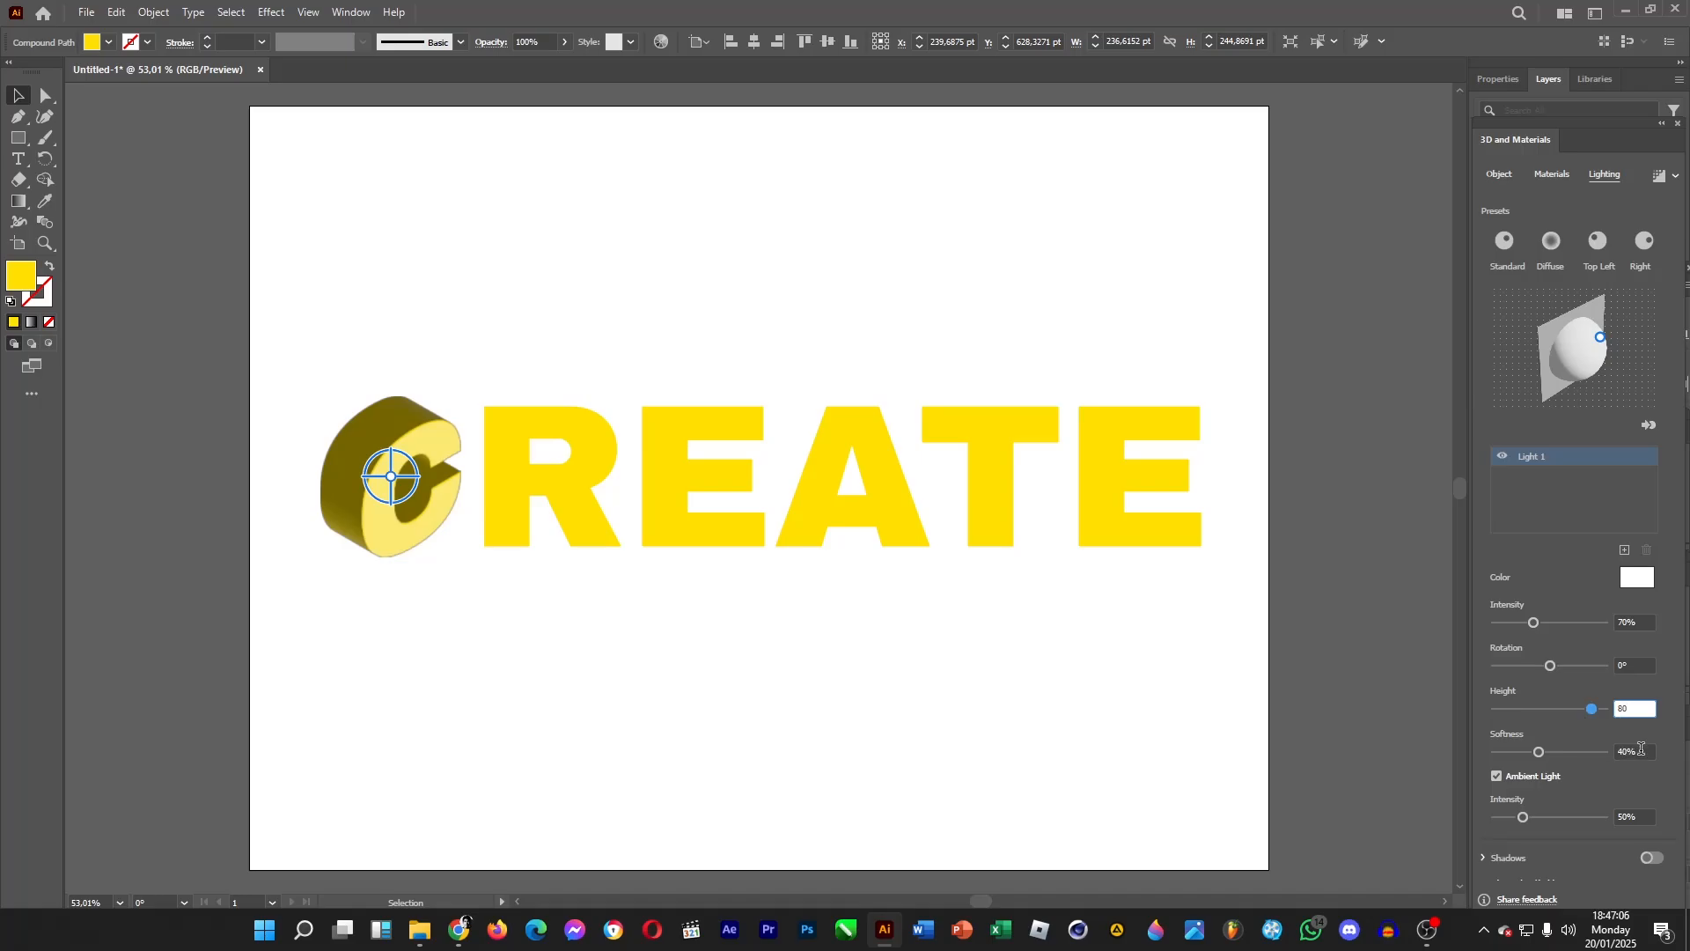
{"action": "key", "text": "Tab"}
{"action": "type", "text": "80"}
{"action": "key", "text": "Return"}
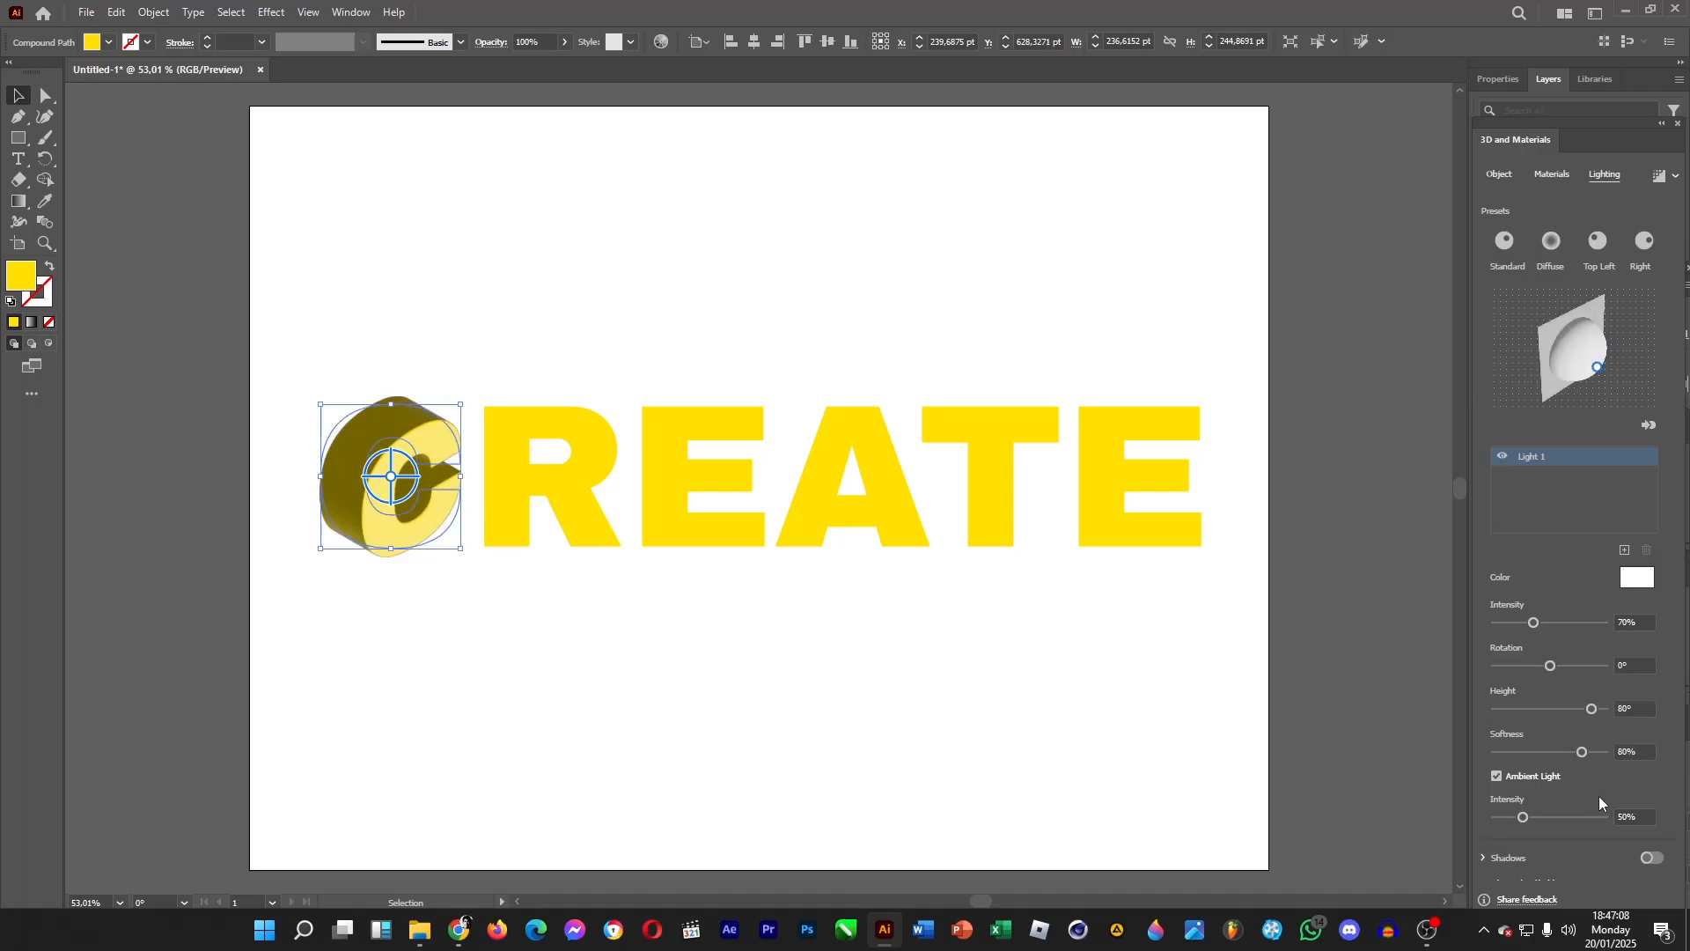
Raise the ambient light intensity to 200%.
{"action": "left_click_drag", "start_coordinate": [1534, 817], "coordinate": [1616, 821]}
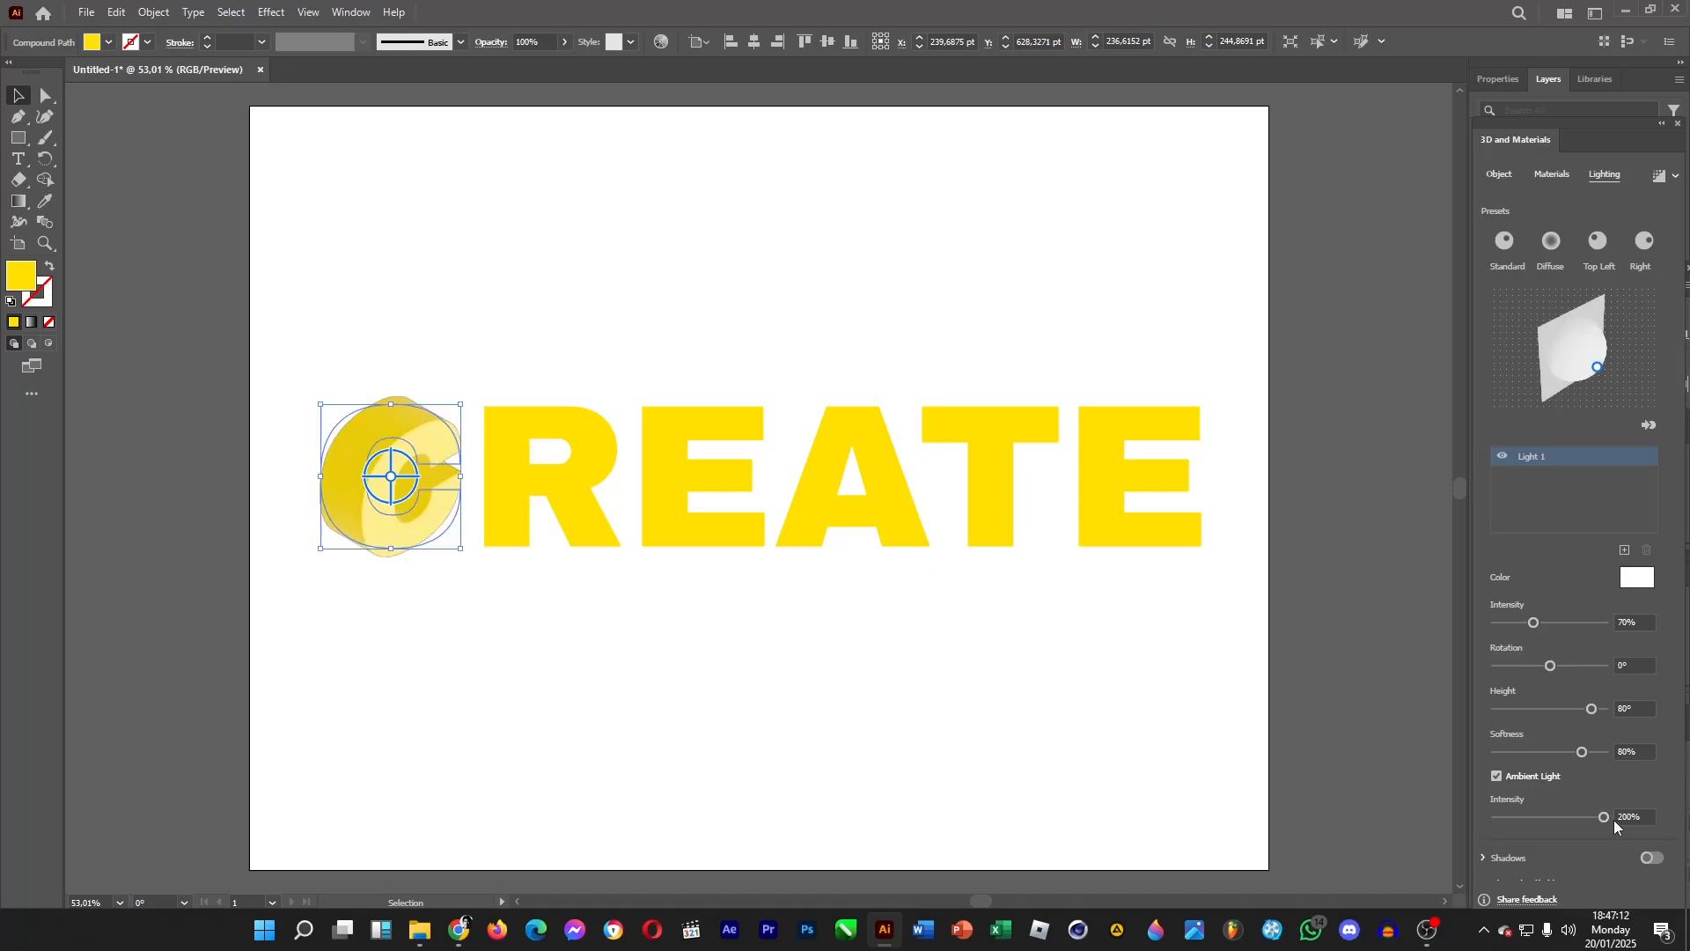
{"action": "left_click", "coordinate": [1630, 813]}
{"action": "type", "text": "400"}
Enable shadows positioned Below Object with shadow bounds about 244%.
{"action": "left_click", "coordinate": [1654, 859]}
{"action": "scroll", "coordinate": [1571, 845], "scroll_direction": "down", "scroll_amount": 2}
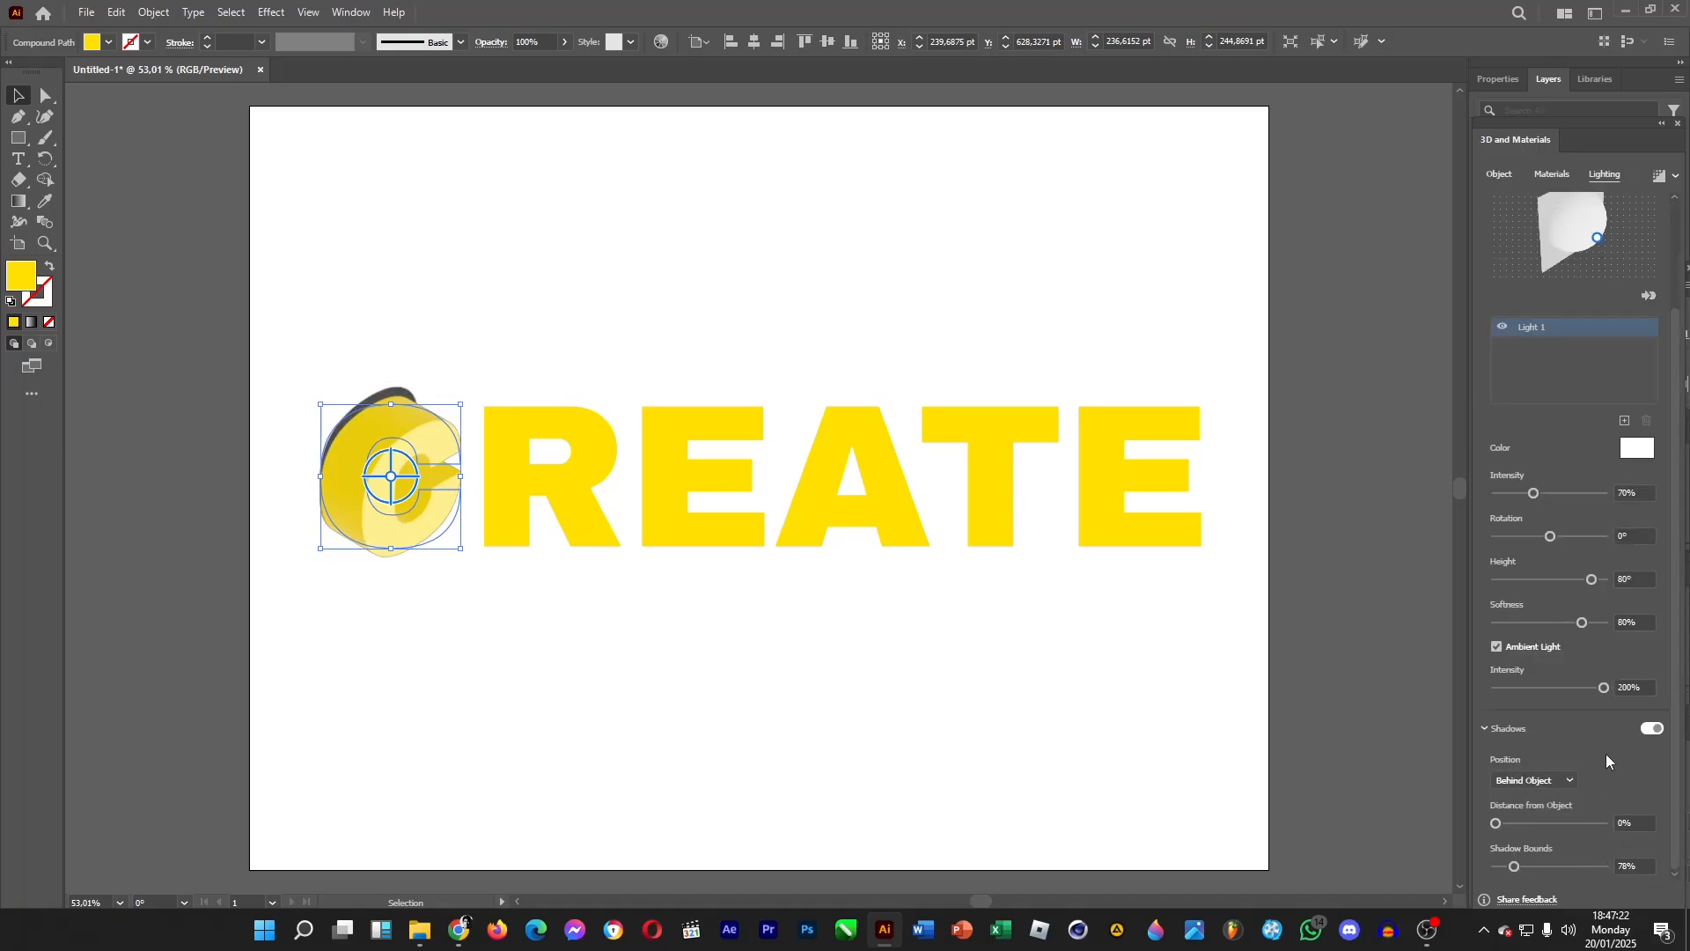
{"action": "left_click", "coordinate": [1570, 781]}
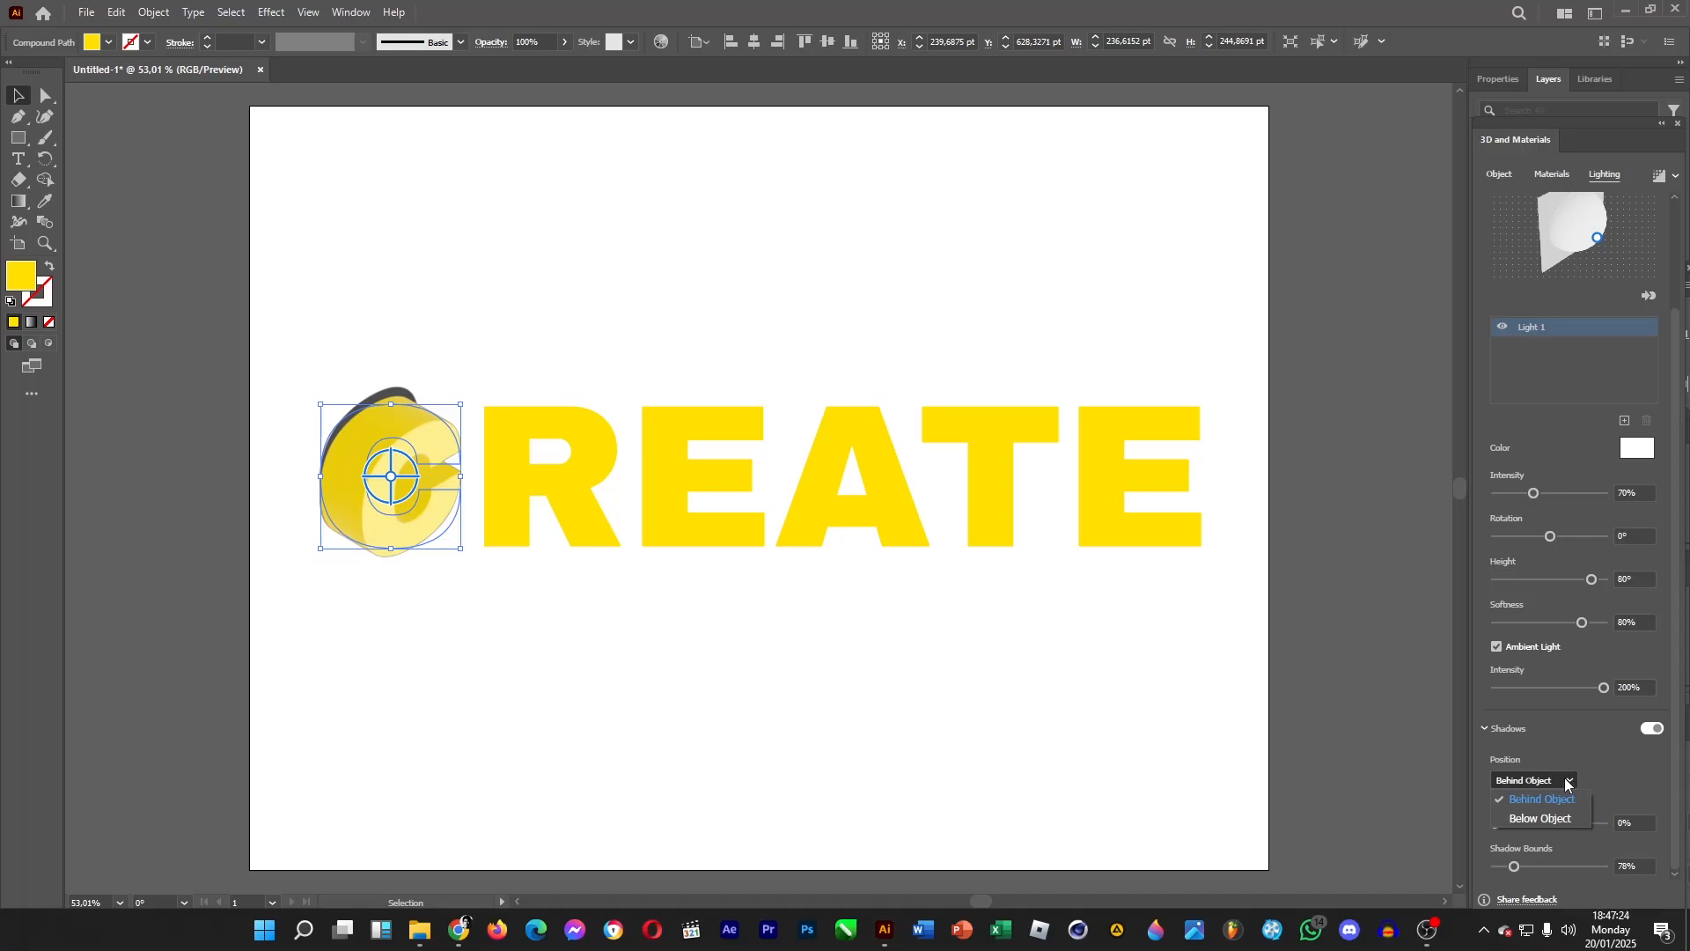
{"action": "left_click", "coordinate": [1555, 818]}
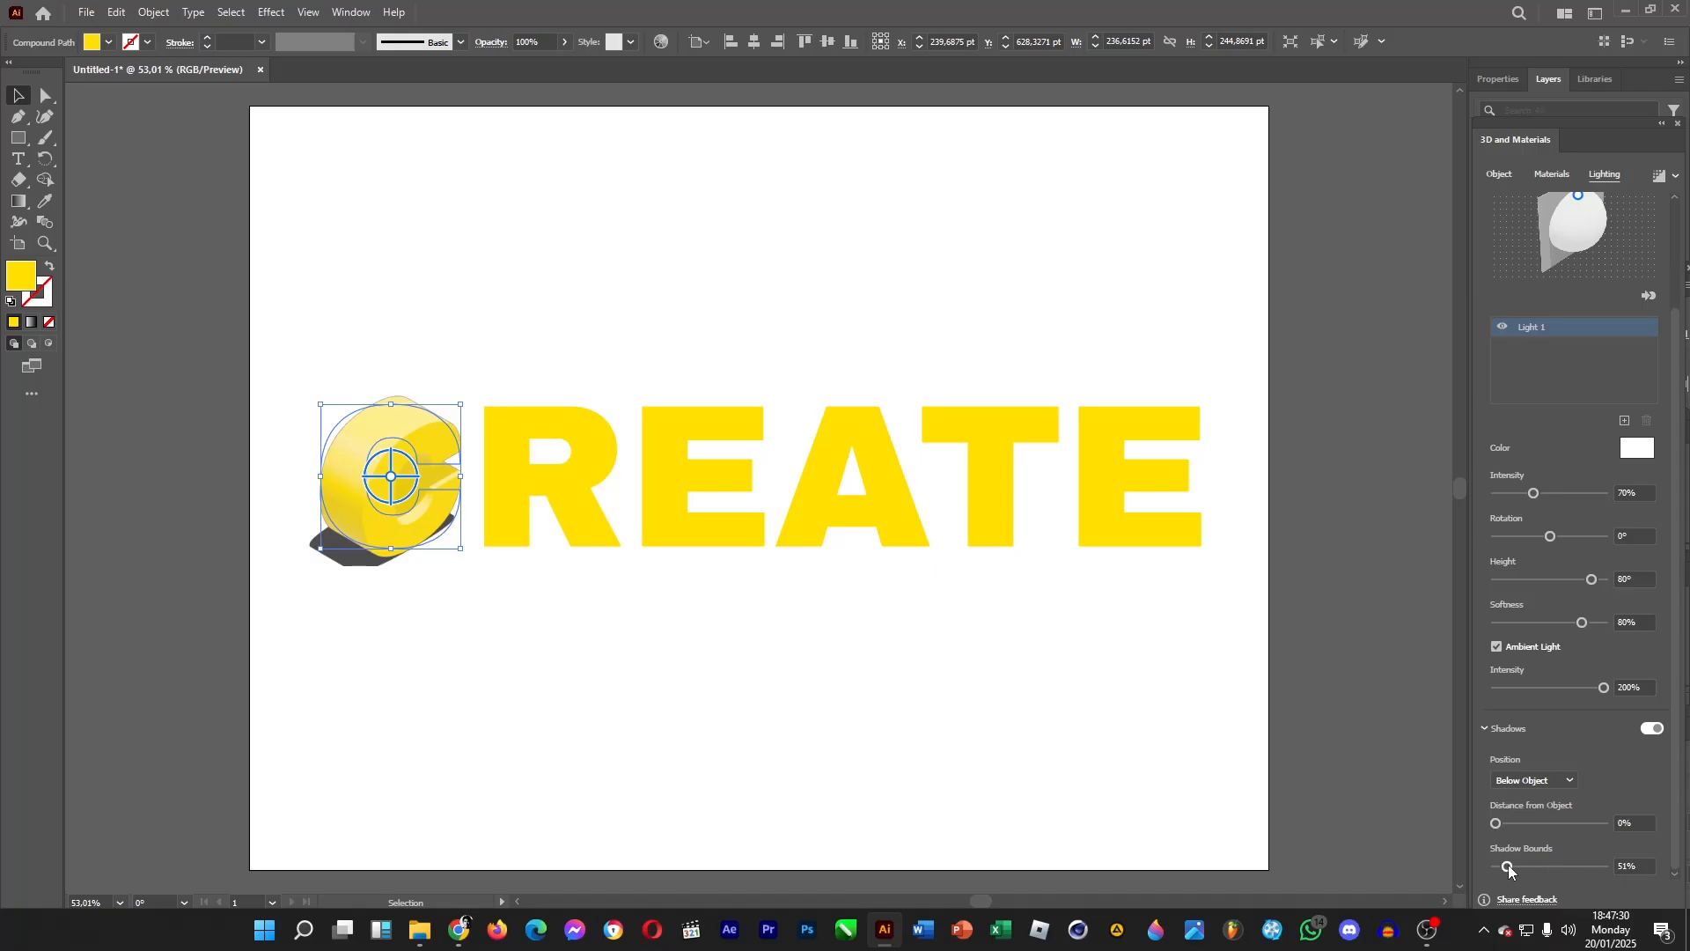
{"action": "left_click_drag", "start_coordinate": [1511, 869], "coordinate": [1561, 872]}
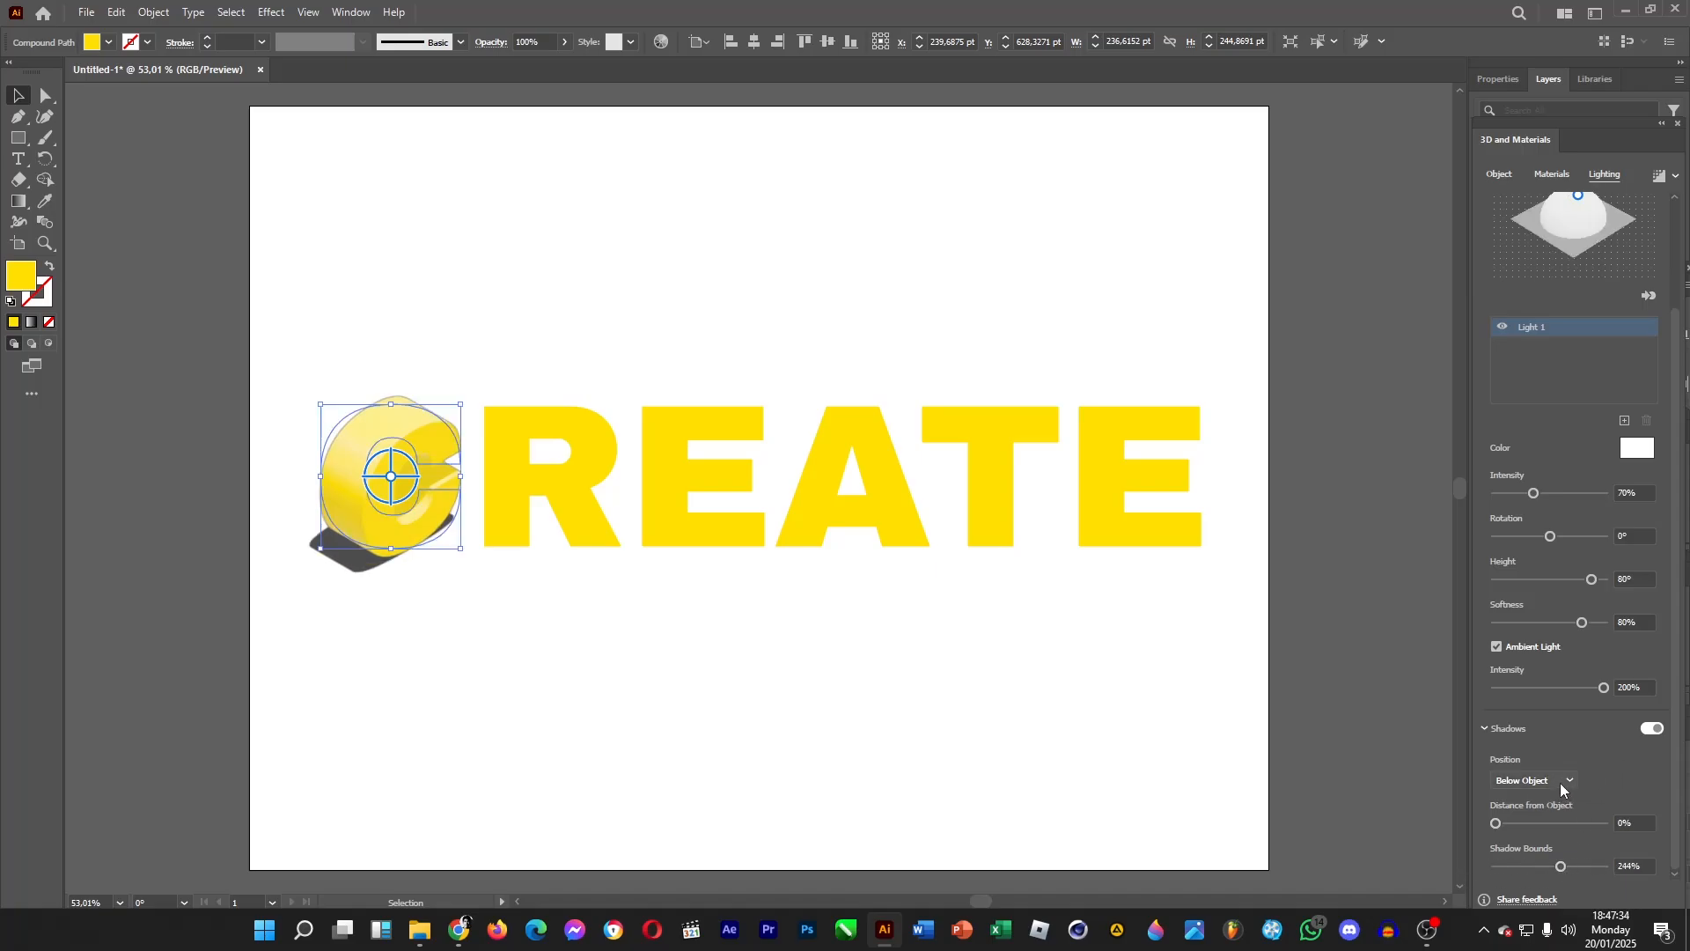
Try adjusting the shadow distance and the light position, undoing each attempt.
{"action": "left_click_drag", "start_coordinate": [1513, 824], "coordinate": [1542, 833]}
{"action": "key", "text": "ctrl+z"}
{"action": "mouse_move", "coordinate": [1537, 494]}
{"action": "left_mouse_down"}
{"action": "mouse_move", "coordinate": [1470, 498]}
{"action": "mouse_move", "coordinate": [1502, 503]}
{"action": "left_mouse_up"}
{"action": "key", "text": "ctrl+z"}
{"action": "left_click_drag", "start_coordinate": [1551, 538], "coordinate": [1580, 625]}
{"action": "key", "text": "ctrl+z"}
{"action": "key", "text": "ctrl+z"}
Apply a 3D extrusion to the letter R with a depth of 100 pt.
{"action": "scroll", "coordinate": [1624, 656], "scroll_direction": "up", "scroll_amount": 3}
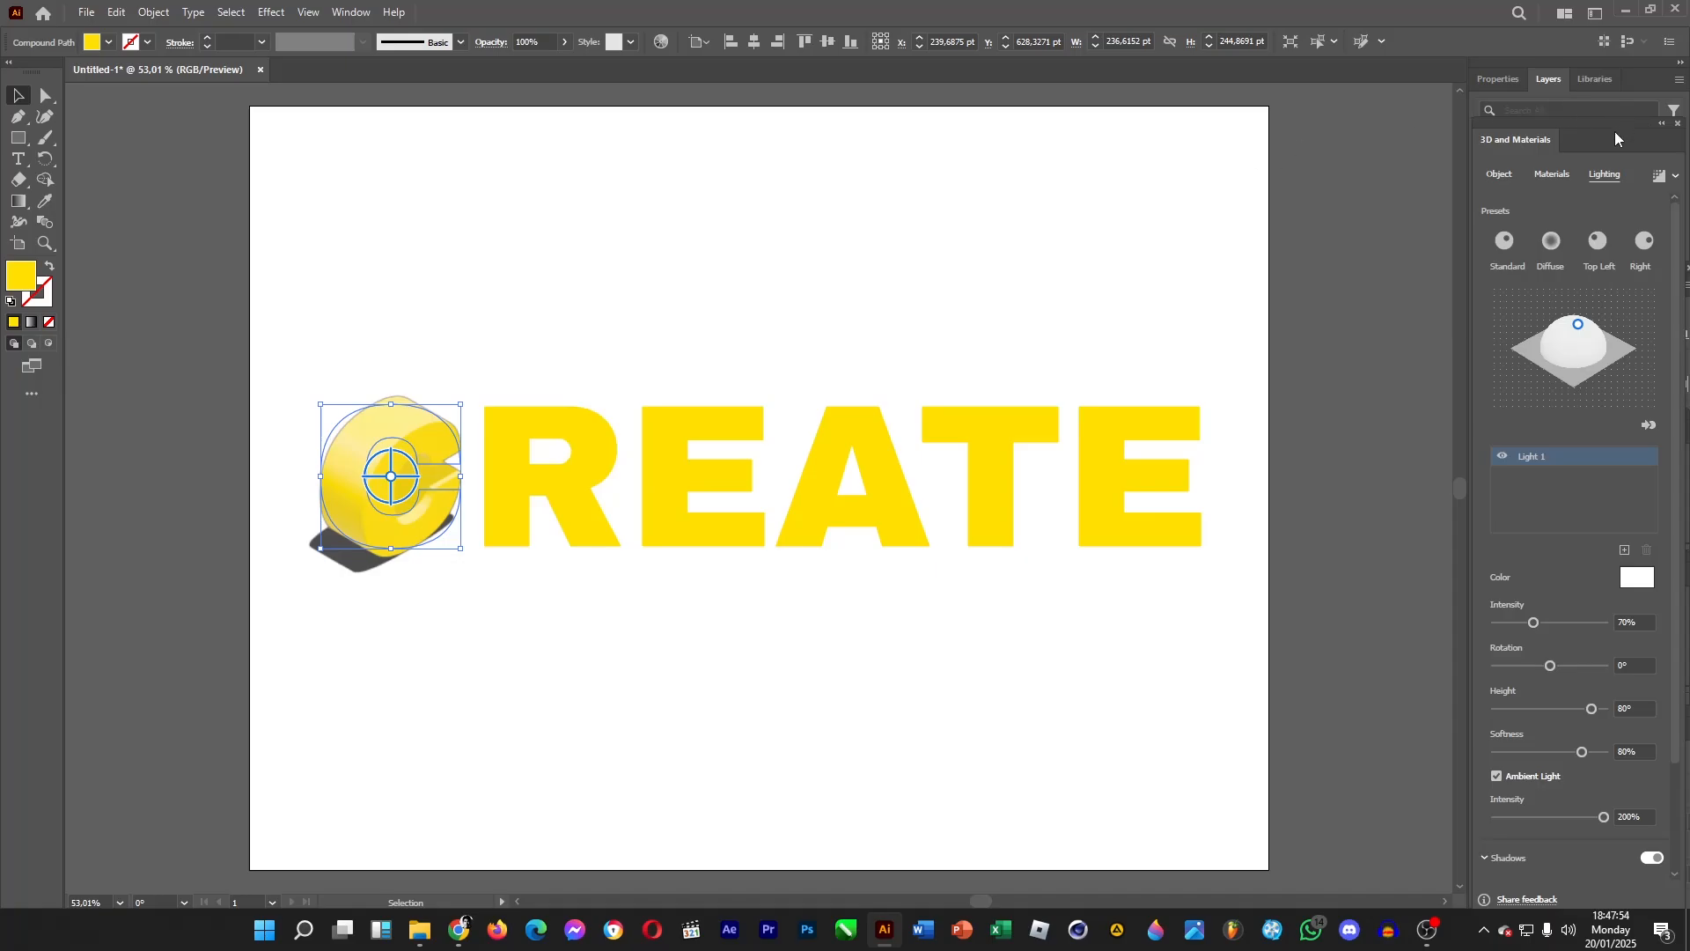
{"action": "left_click_drag", "start_coordinate": [1614, 130], "coordinate": [1380, 134]}
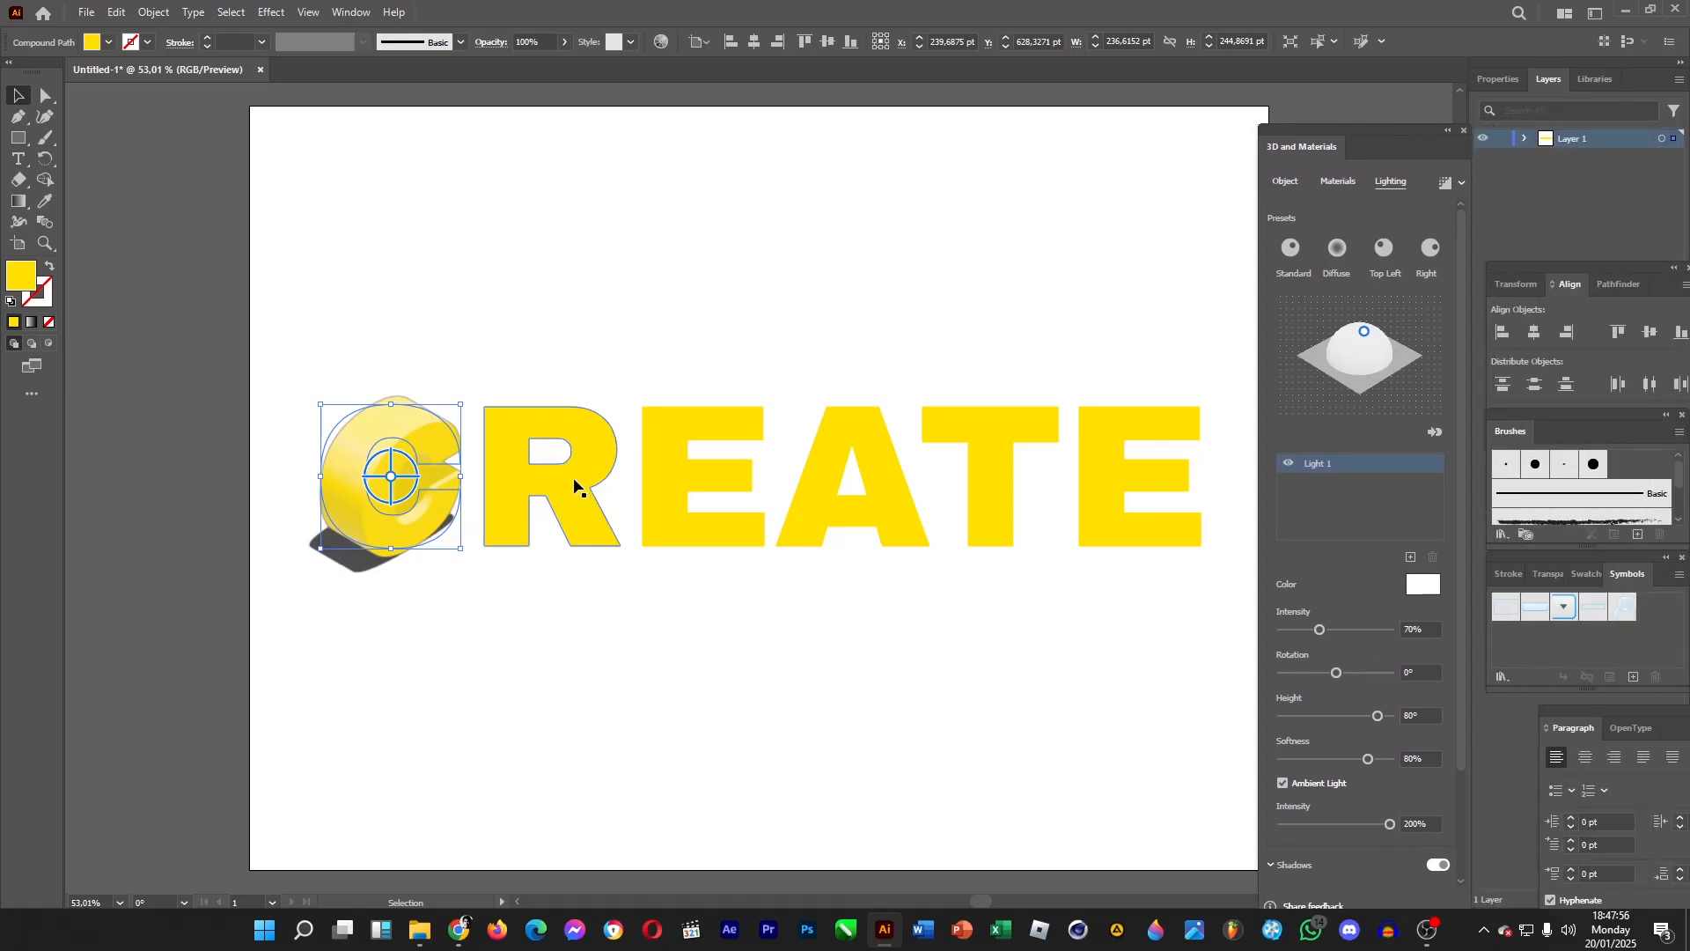
{"action": "left_click", "coordinate": [573, 482]}
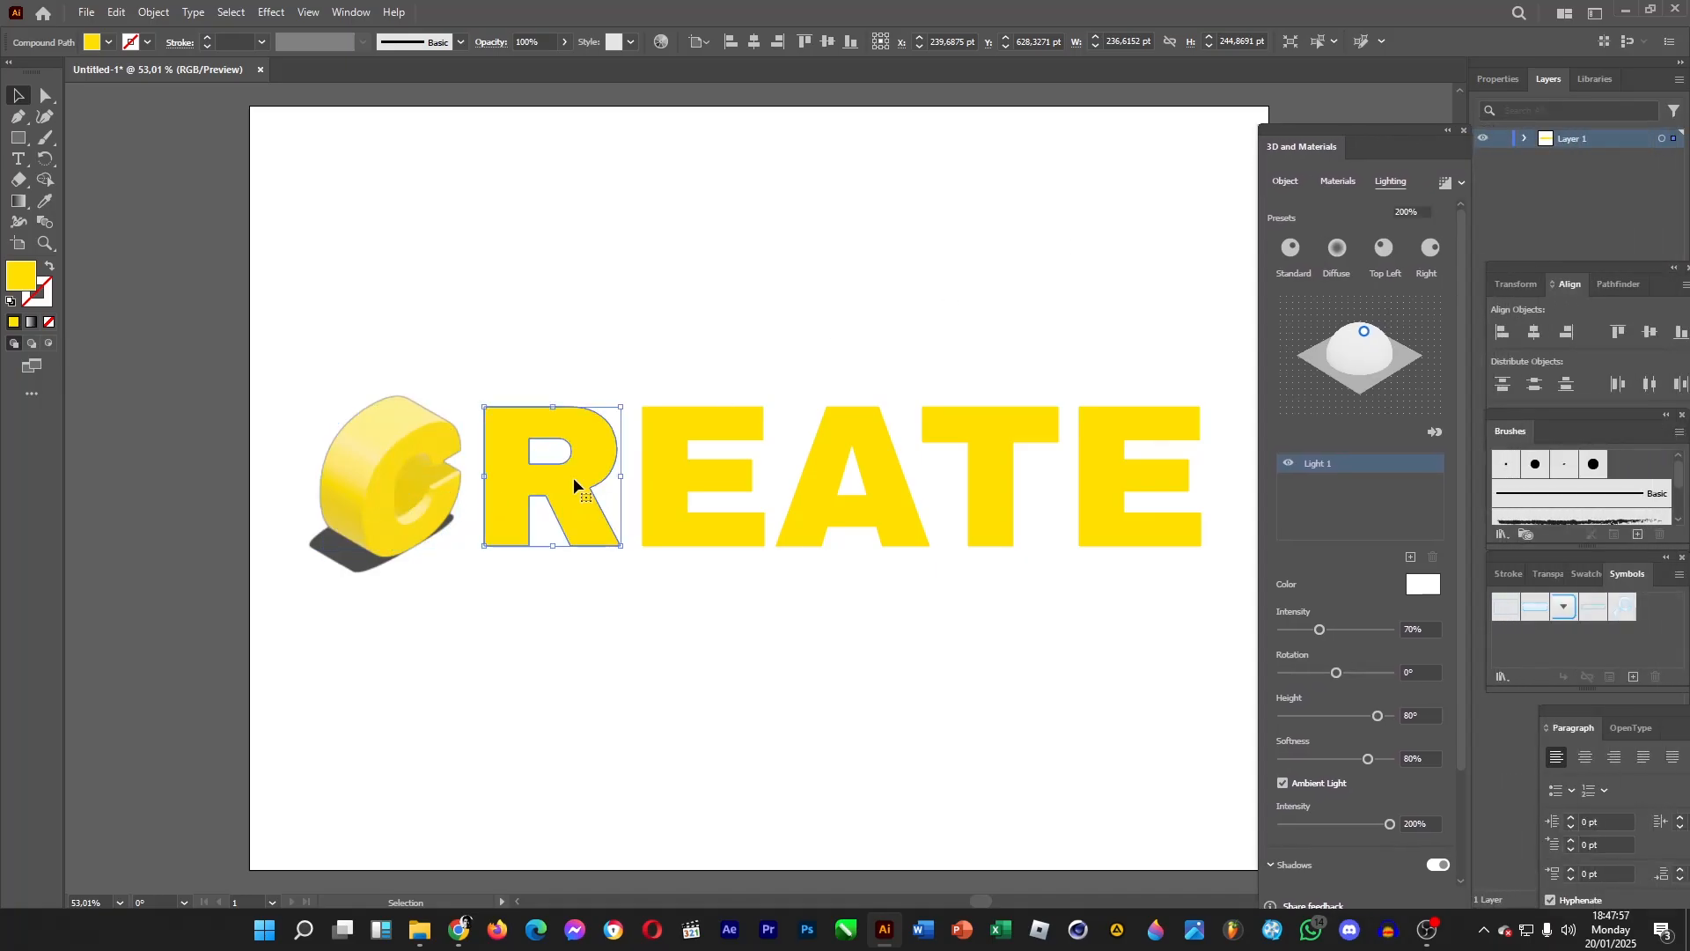
{"action": "left_click", "coordinate": [1278, 182]}
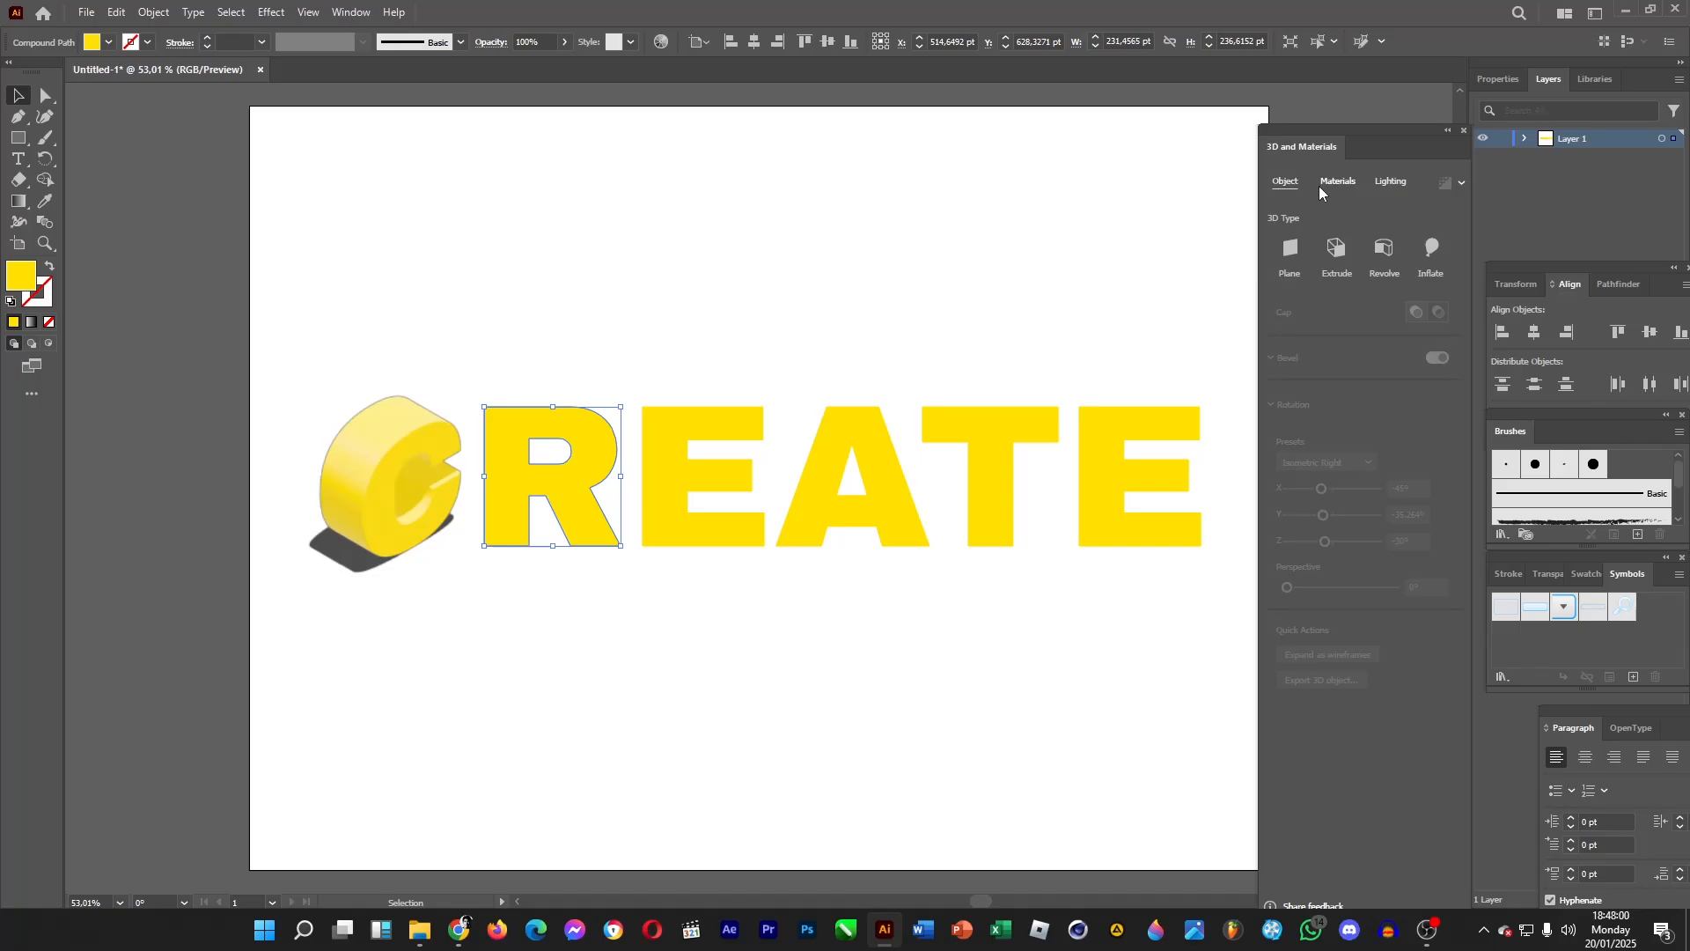
{"action": "left_click", "coordinate": [1335, 251]}
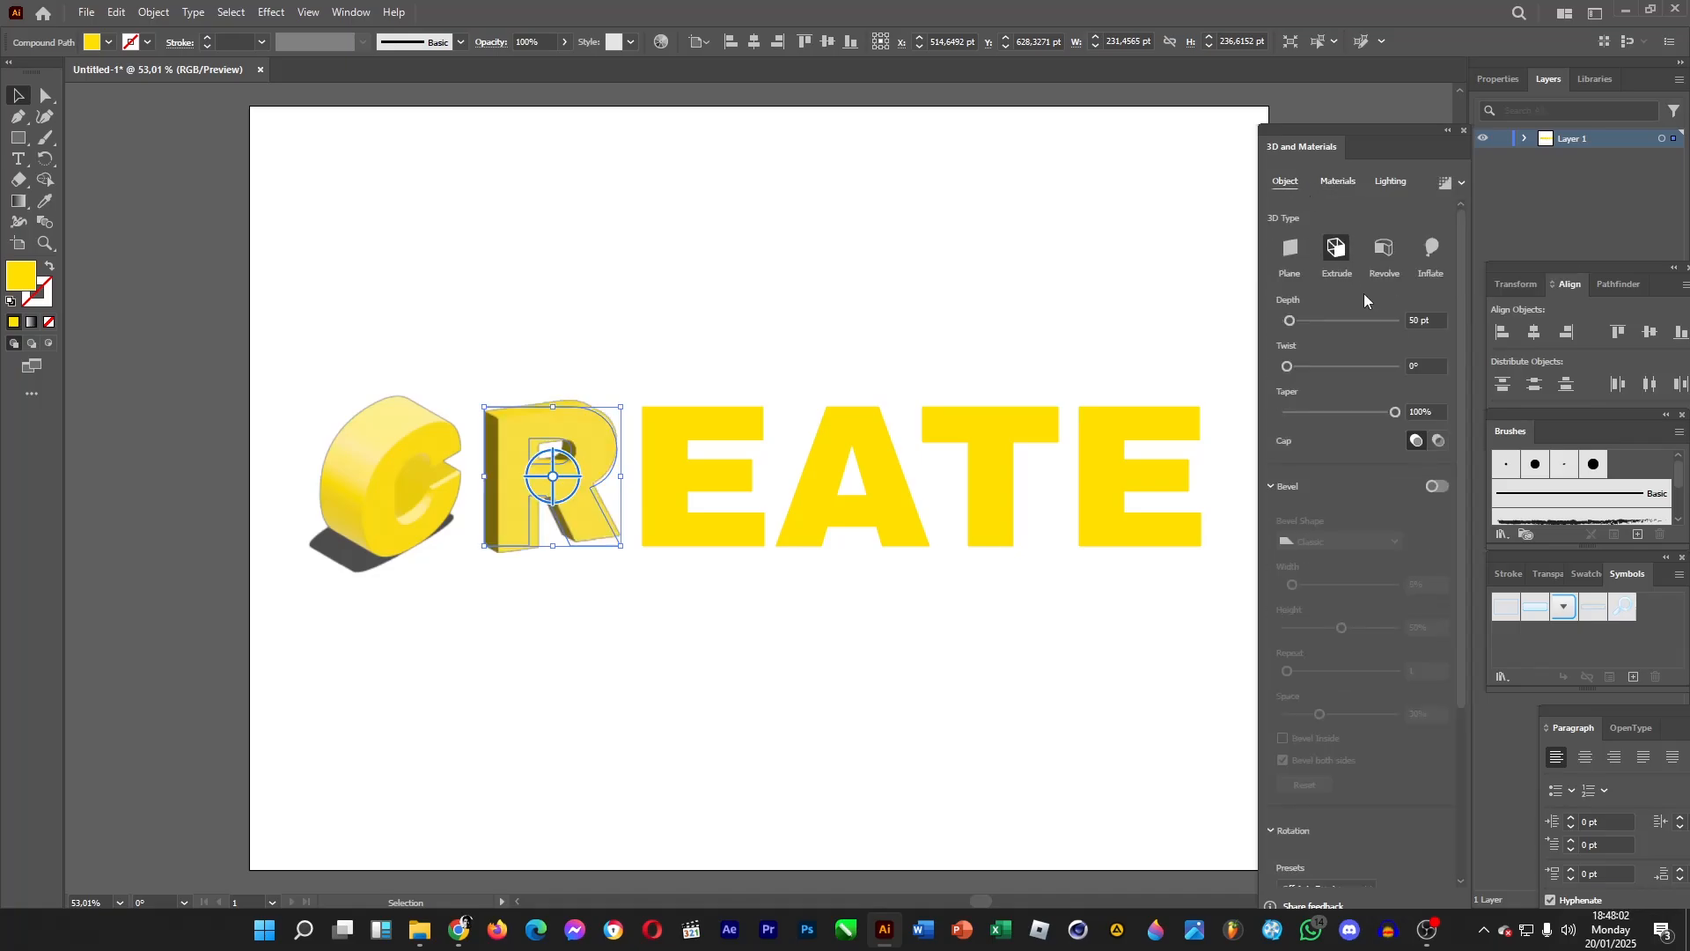
{"action": "left_click", "coordinate": [1437, 320]}
{"action": "type", "text": "100"}
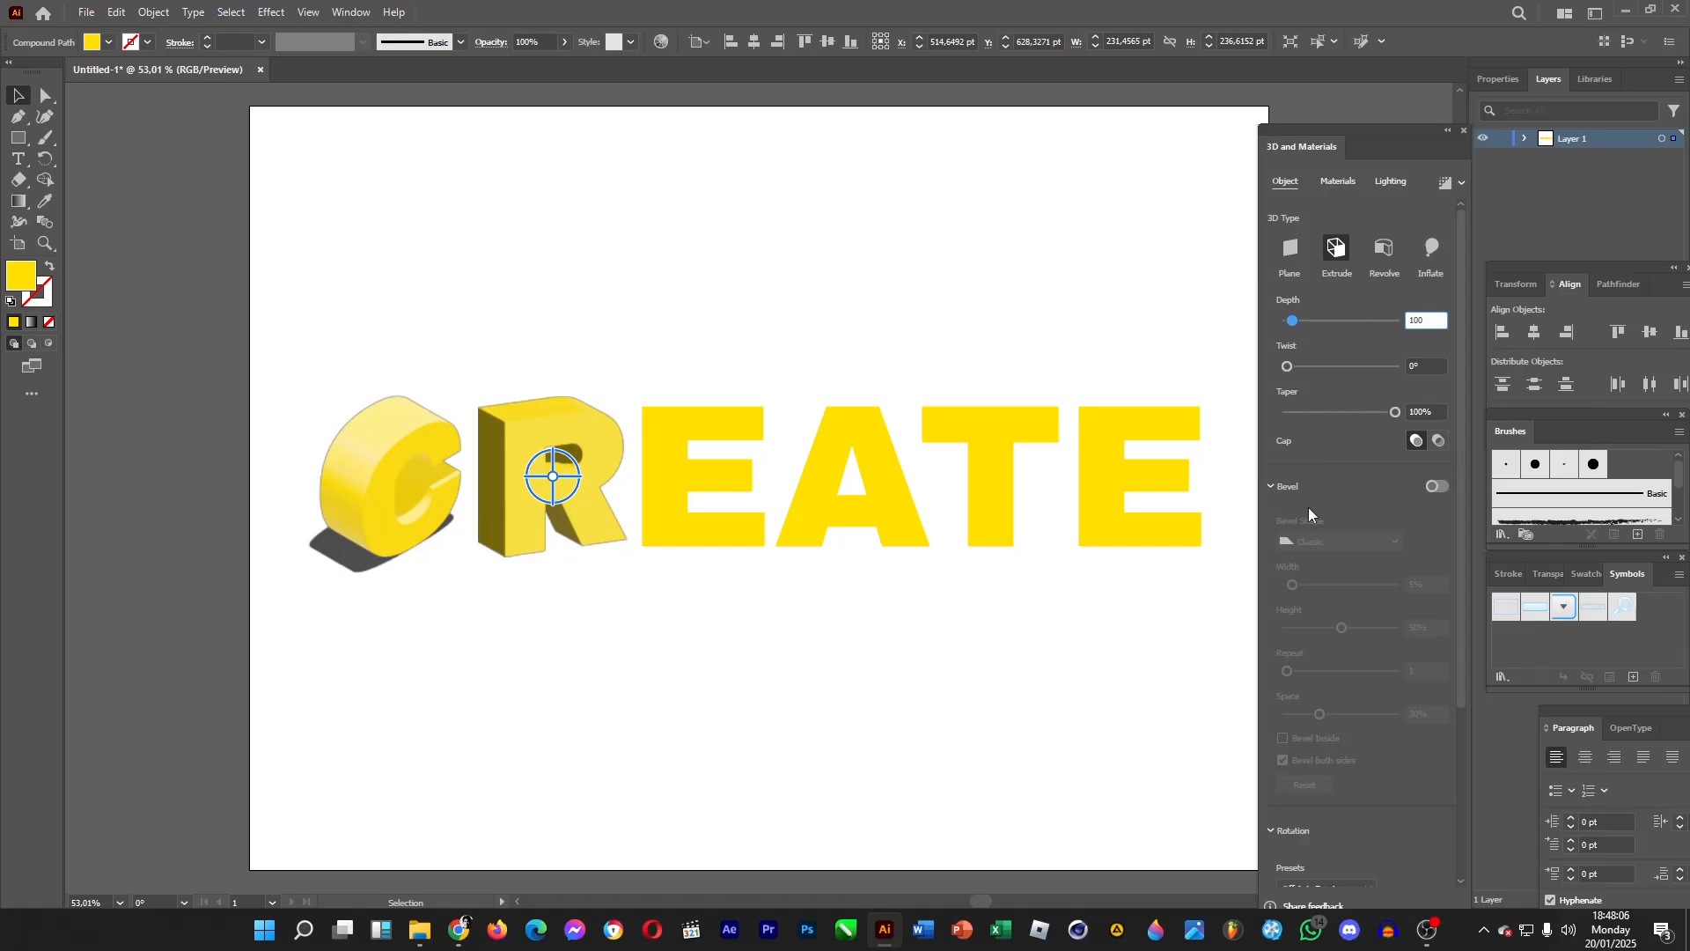
Enable a Classic bevel on the R and set its width to 5%.
{"action": "left_click", "coordinate": [1440, 485]}
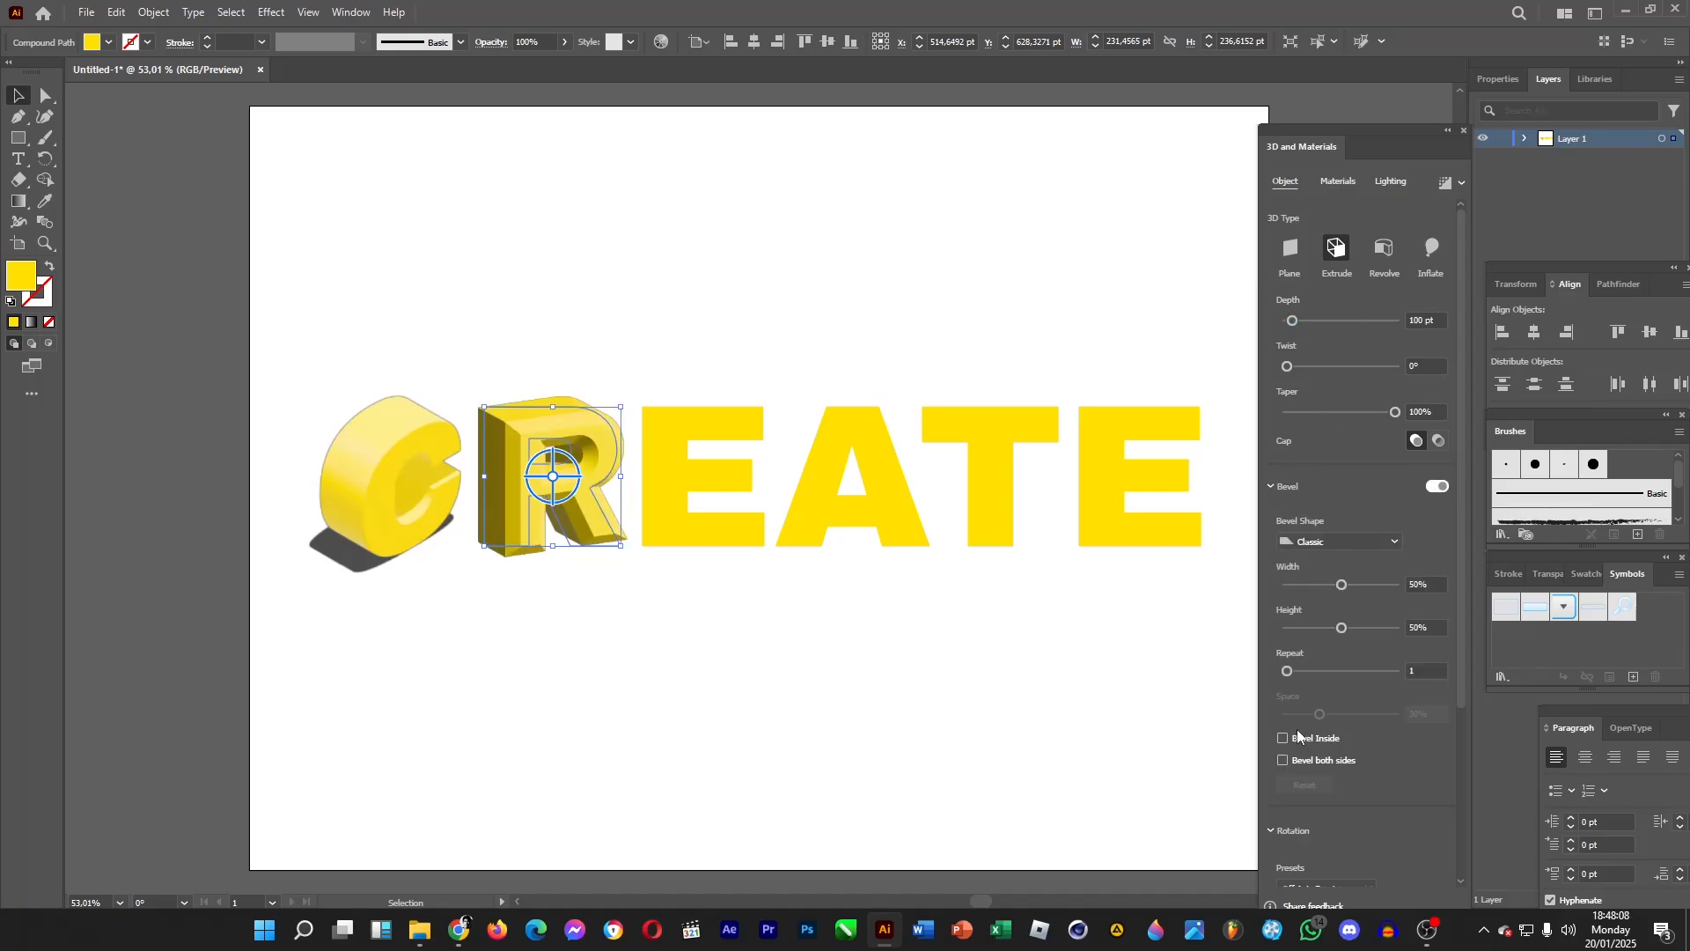
{"action": "scroll", "coordinate": [1360, 797], "scroll_direction": "down", "scroll_amount": 3}
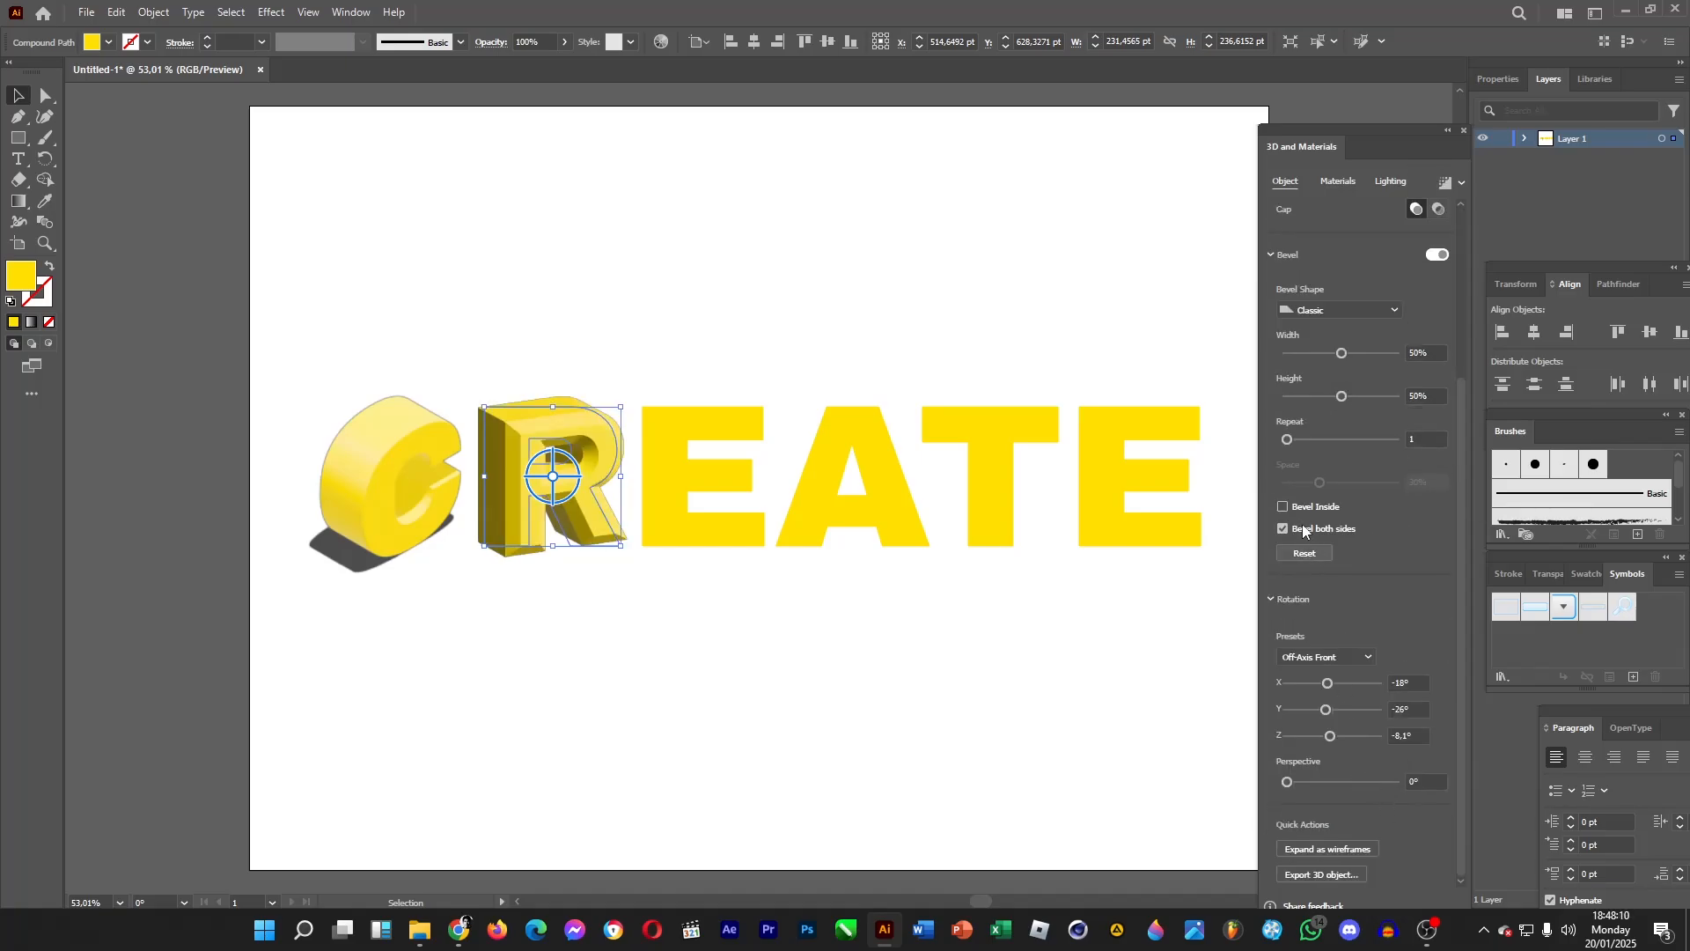
{"action": "left_click_drag", "start_coordinate": [1342, 354], "coordinate": [1292, 355]}
Set the R's rotation preset to Isometric Left.
{"action": "left_click", "coordinate": [1345, 658]}
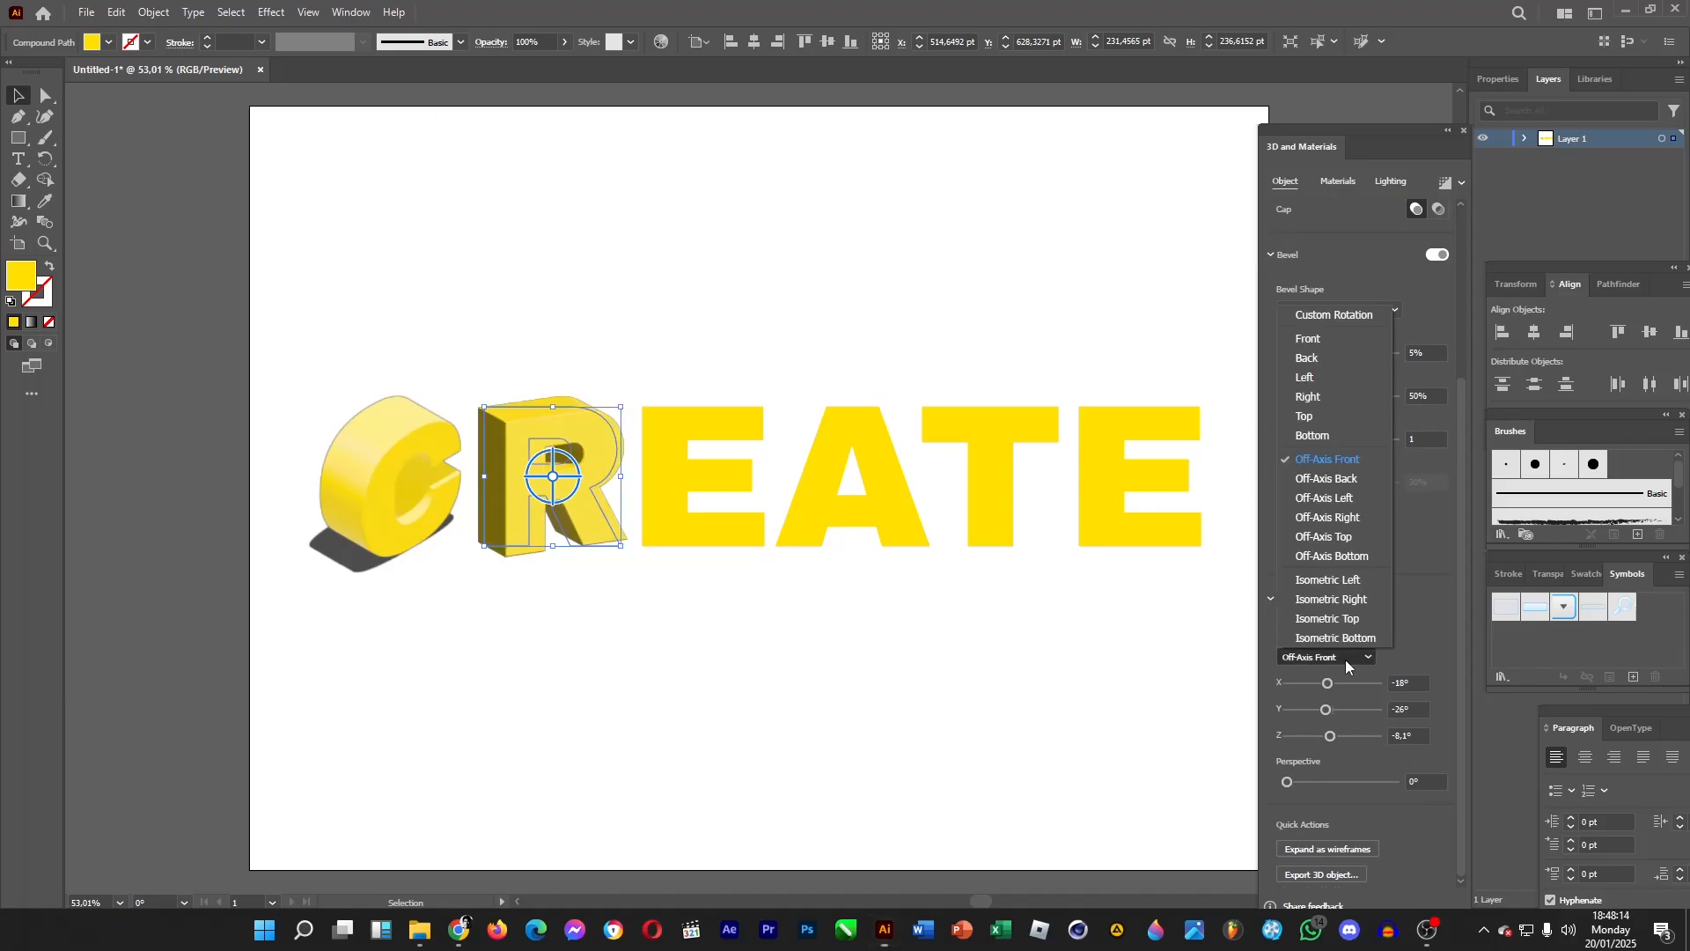
{"action": "left_click", "coordinate": [1345, 595]}
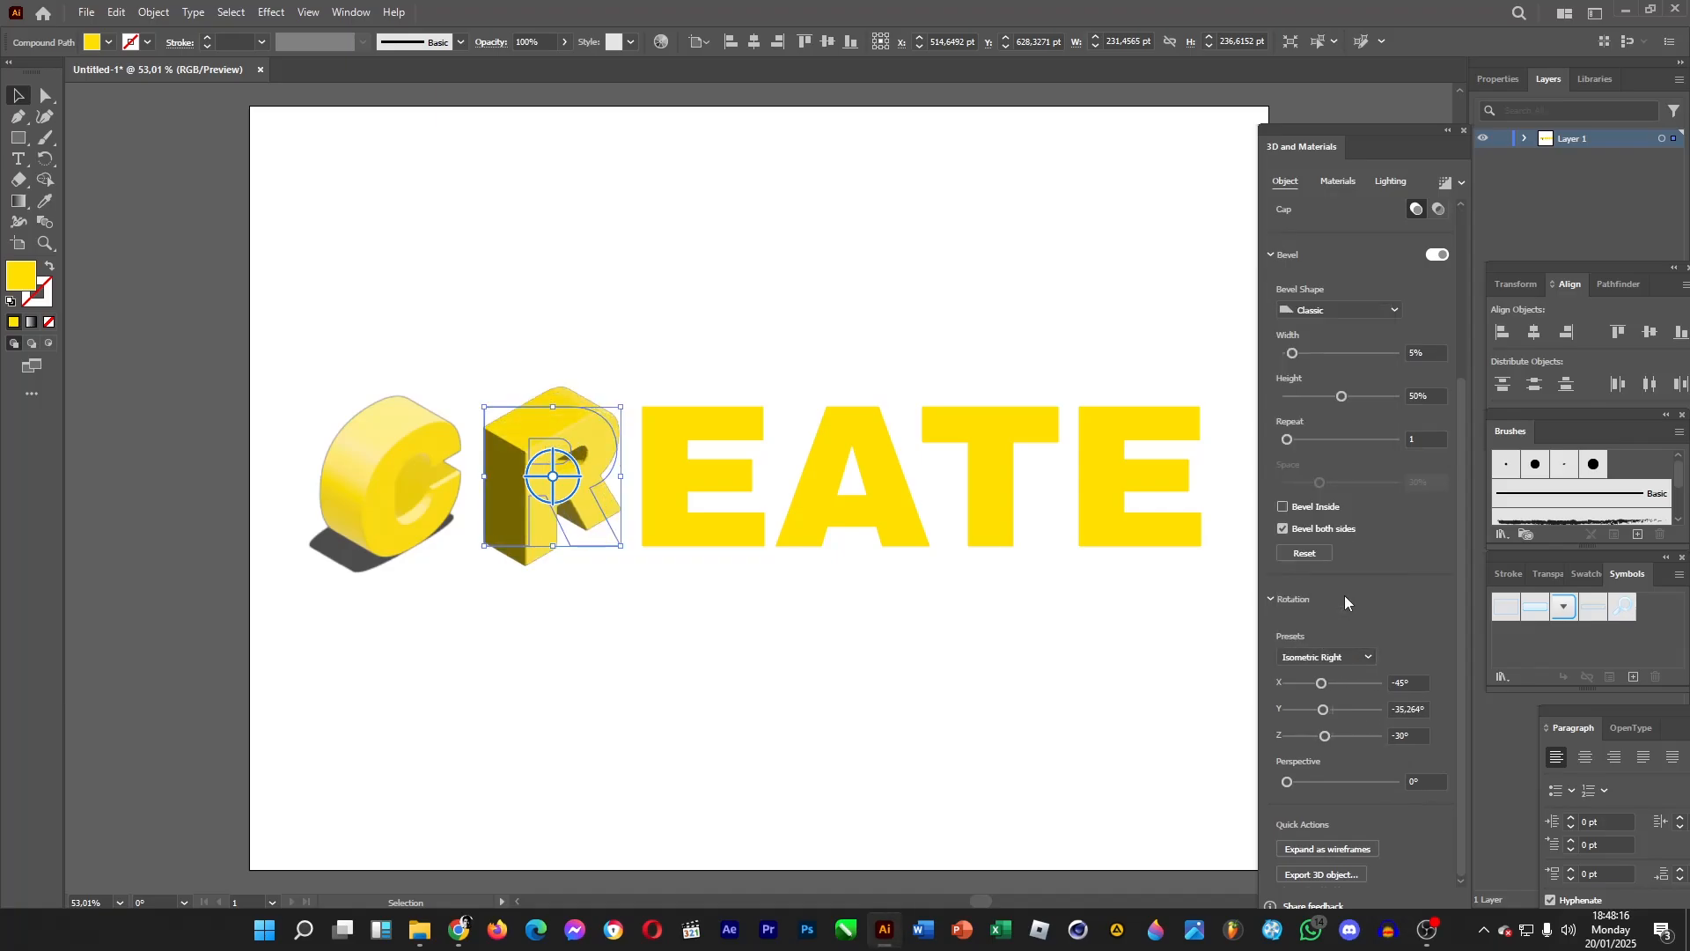
{"action": "left_click", "coordinate": [1325, 666]}
{"action": "left_click", "coordinate": [1338, 579]}
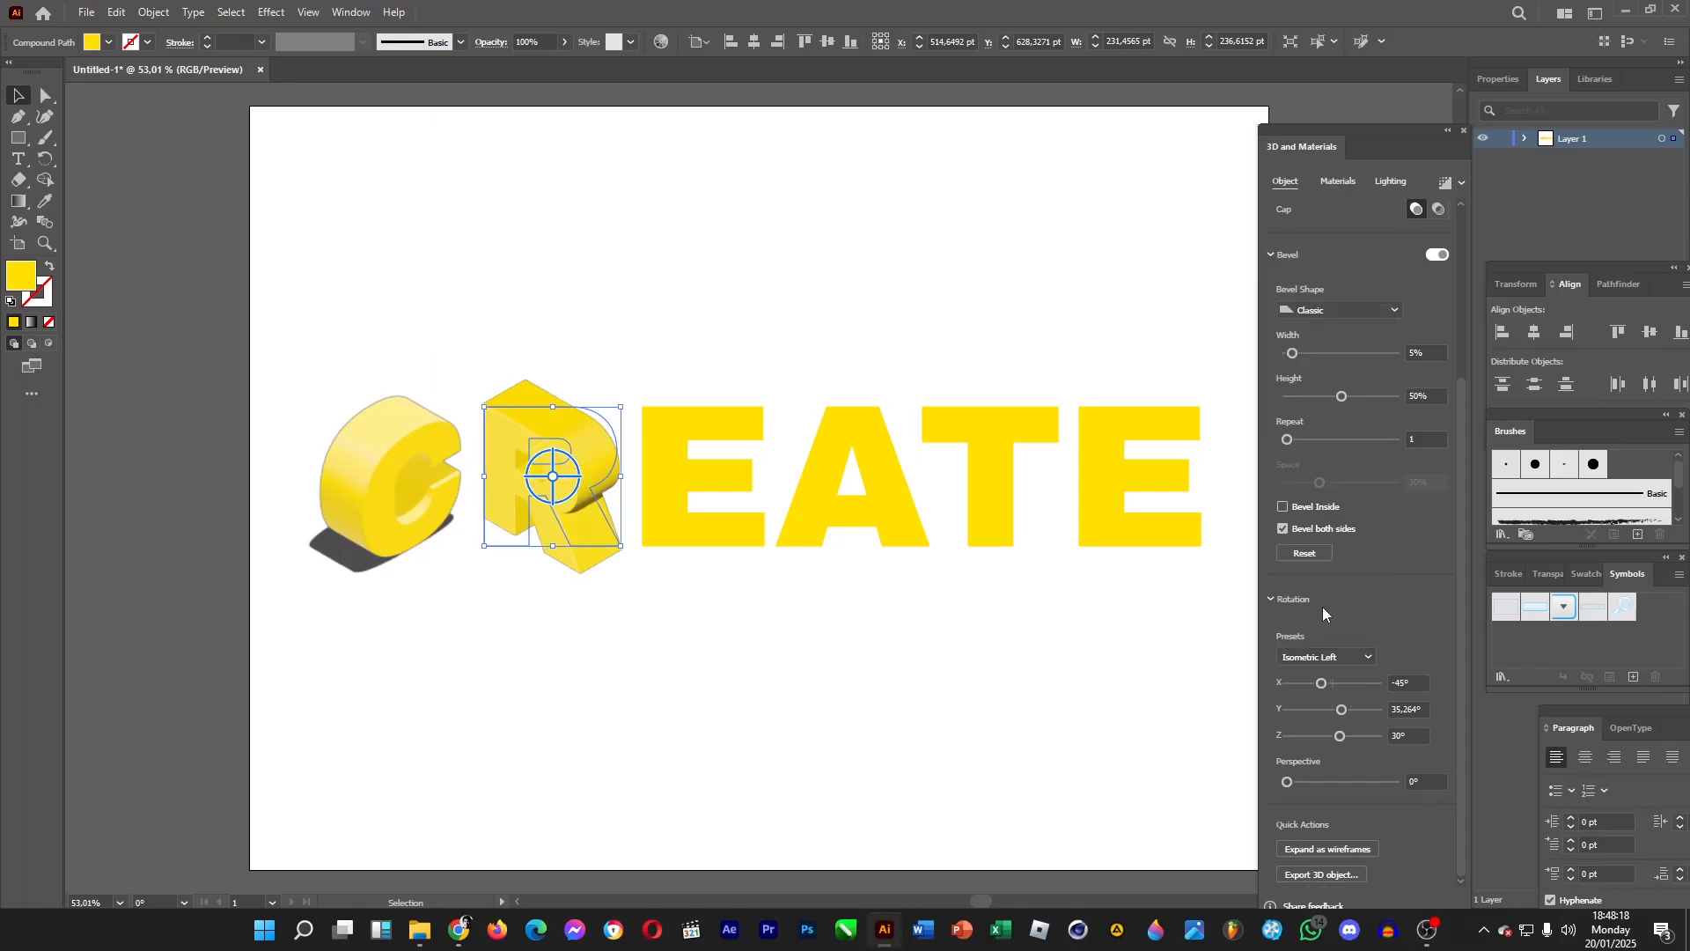
Set the R's light rotation to 90° and its height to 80°.
{"action": "left_click", "coordinate": [1391, 181]}
{"action": "left_click", "coordinate": [1421, 543]}
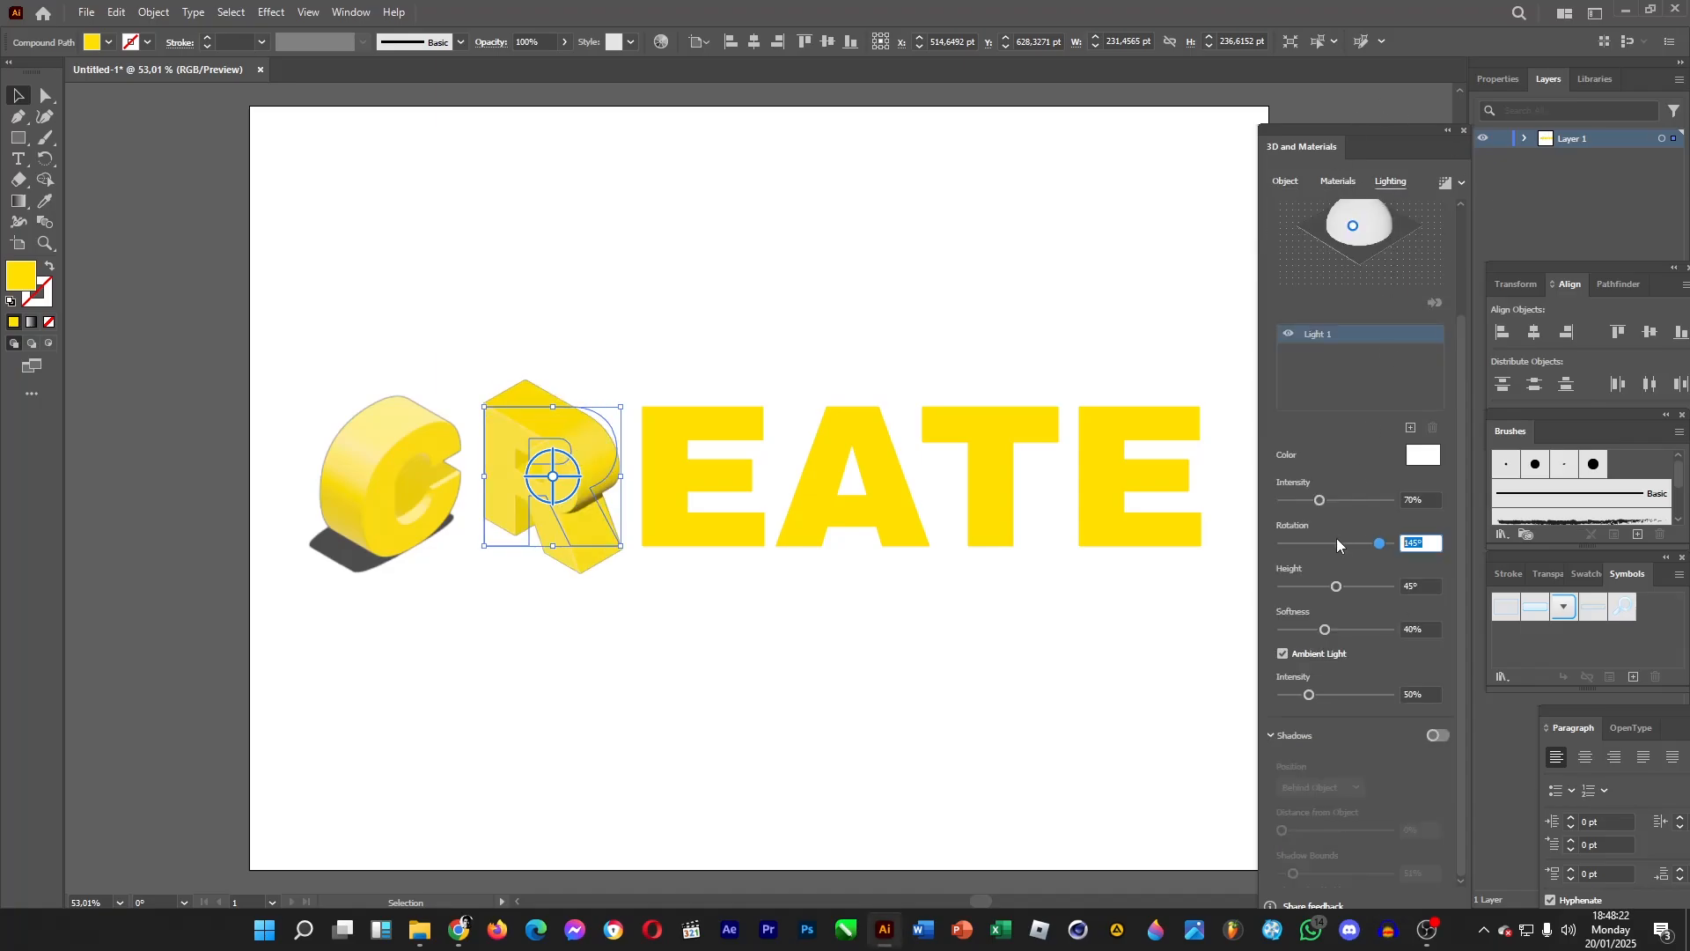
{"action": "type", "text": "90"}
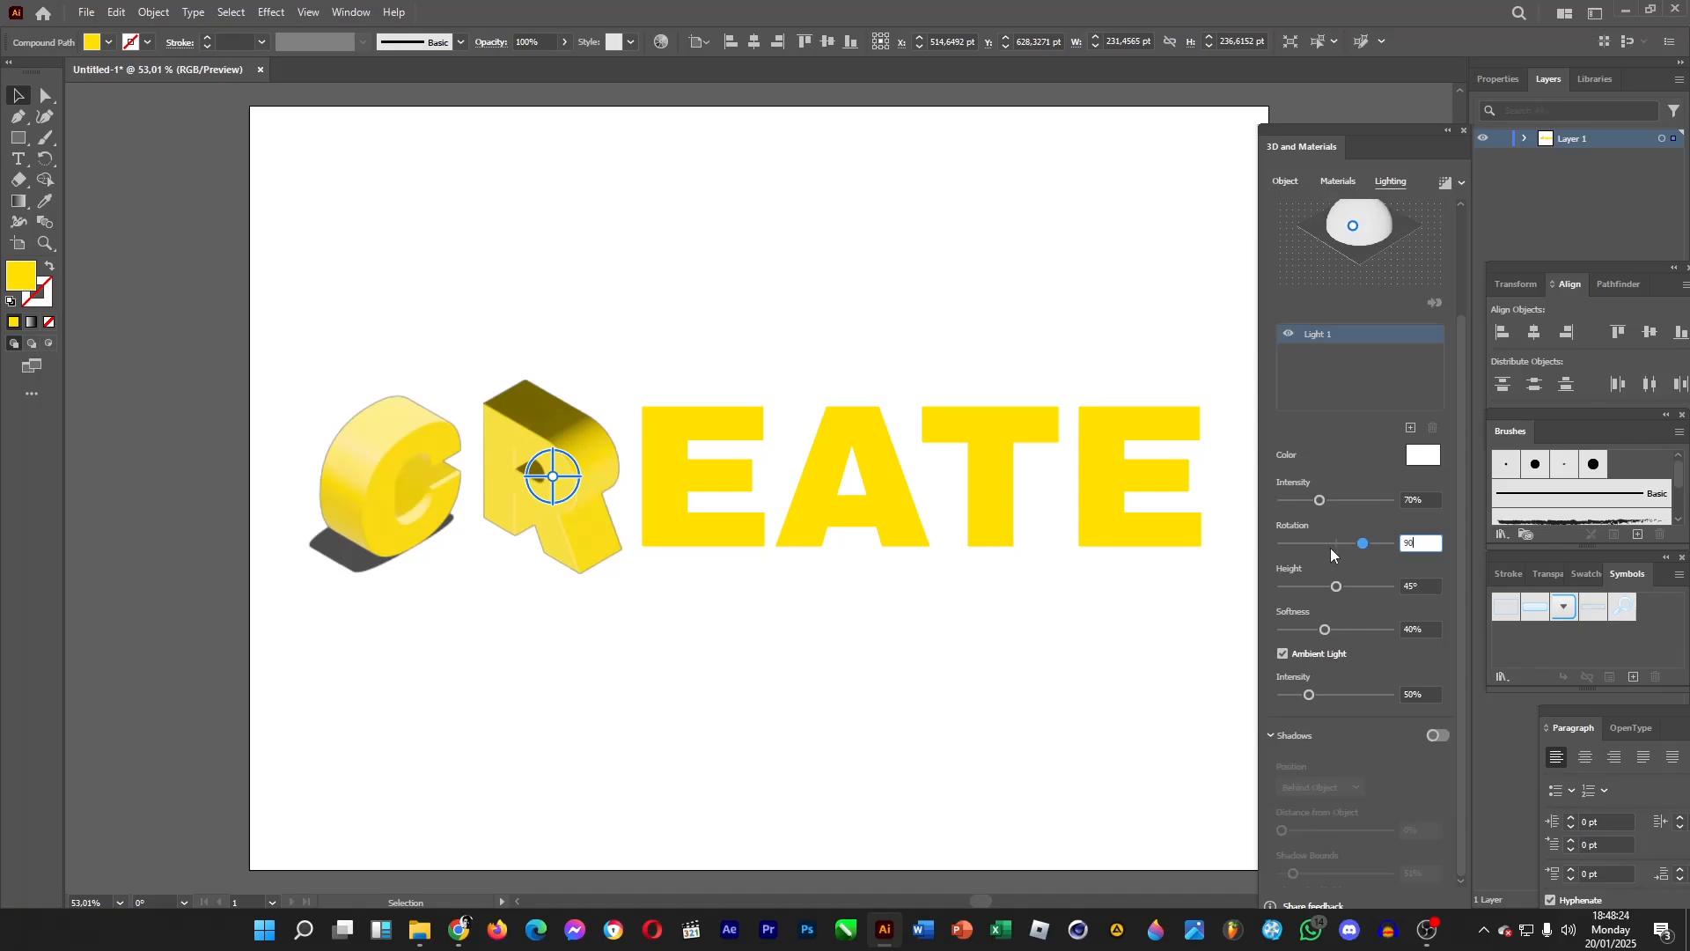
{"action": "left_click", "coordinate": [1418, 585]}
{"action": "type", "text": "890"}
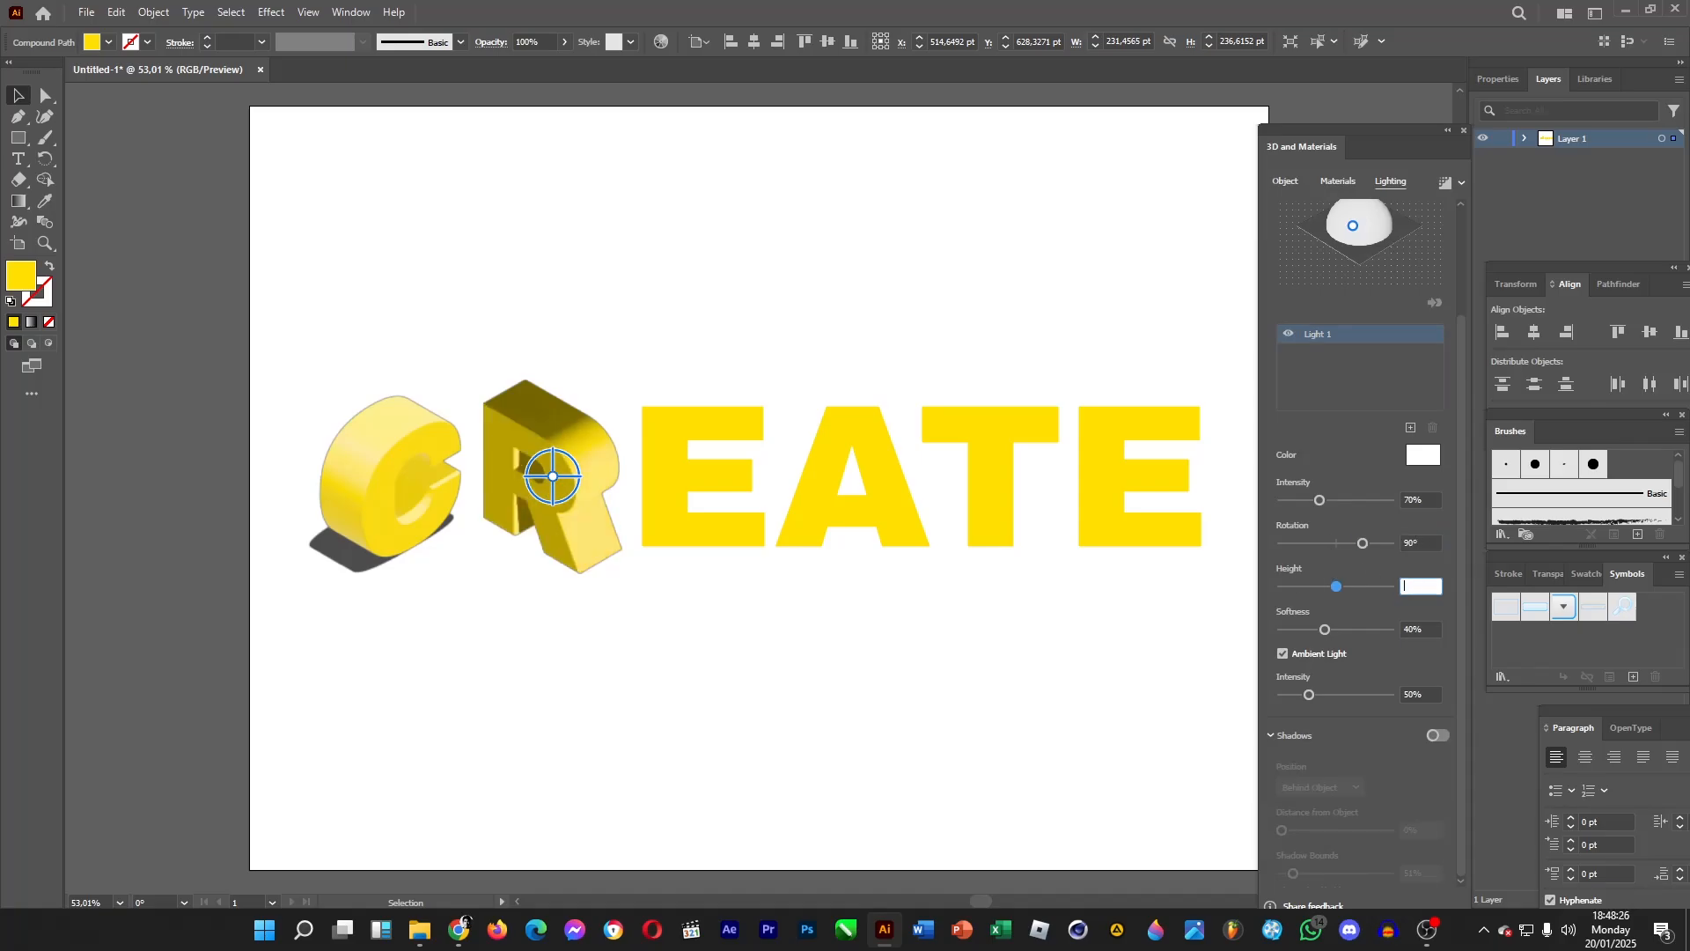
{"action": "key", "text": "BackSpace"}
{"action": "key", "text": "BackSpace"}
{"action": "type", "text": "0"}
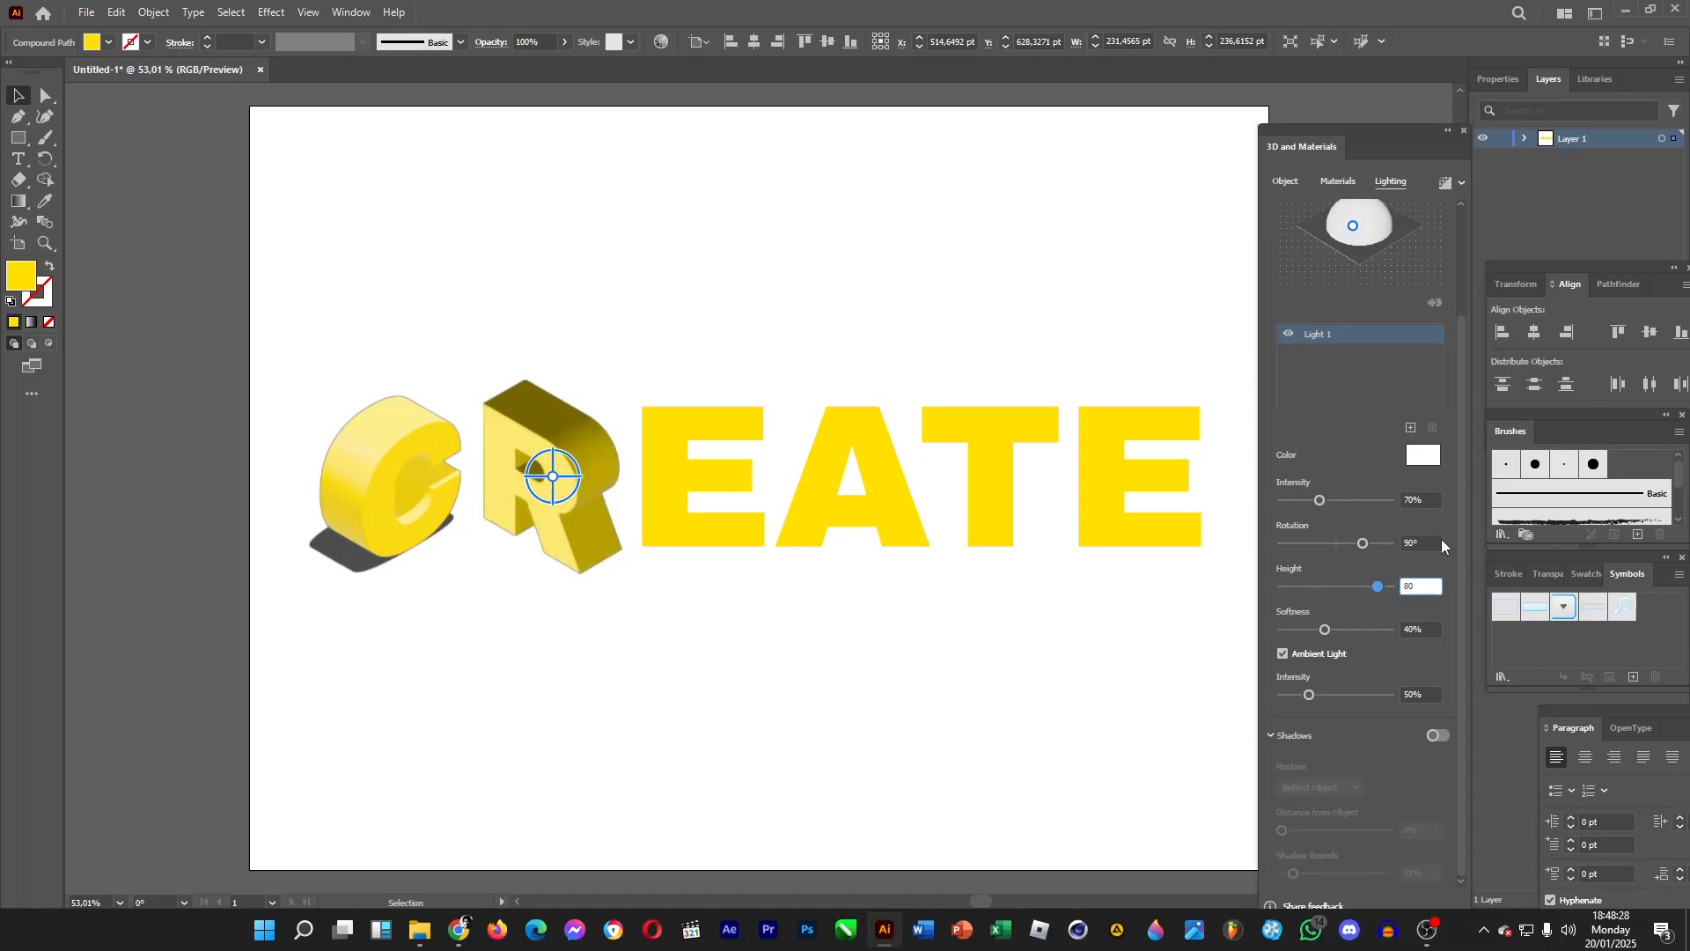
Set the light softness to 80% and the ambient light intensity to 200%.
{"action": "key", "text": "Tab"}
{"action": "key", "text": "BackSpace"}
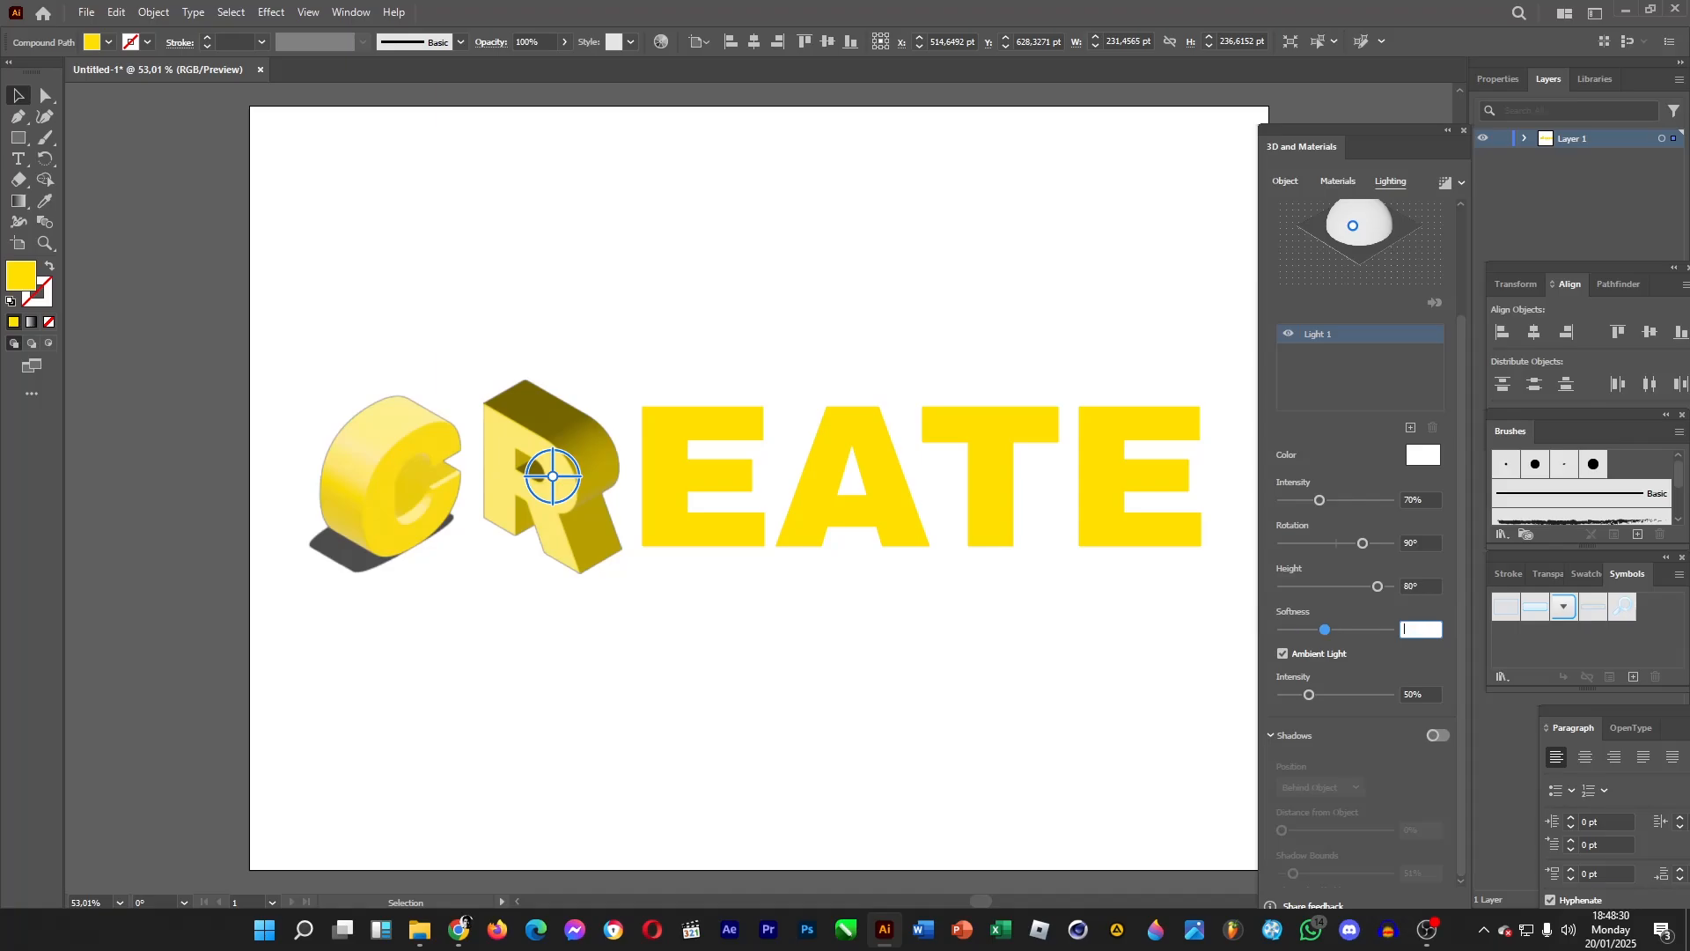
{"action": "type", "text": "85"}
{"action": "key", "text": "BackSpace"}
{"action": "type", "text": "0"}
{"action": "left_click_drag", "start_coordinate": [1340, 693], "coordinate": [1428, 704]}
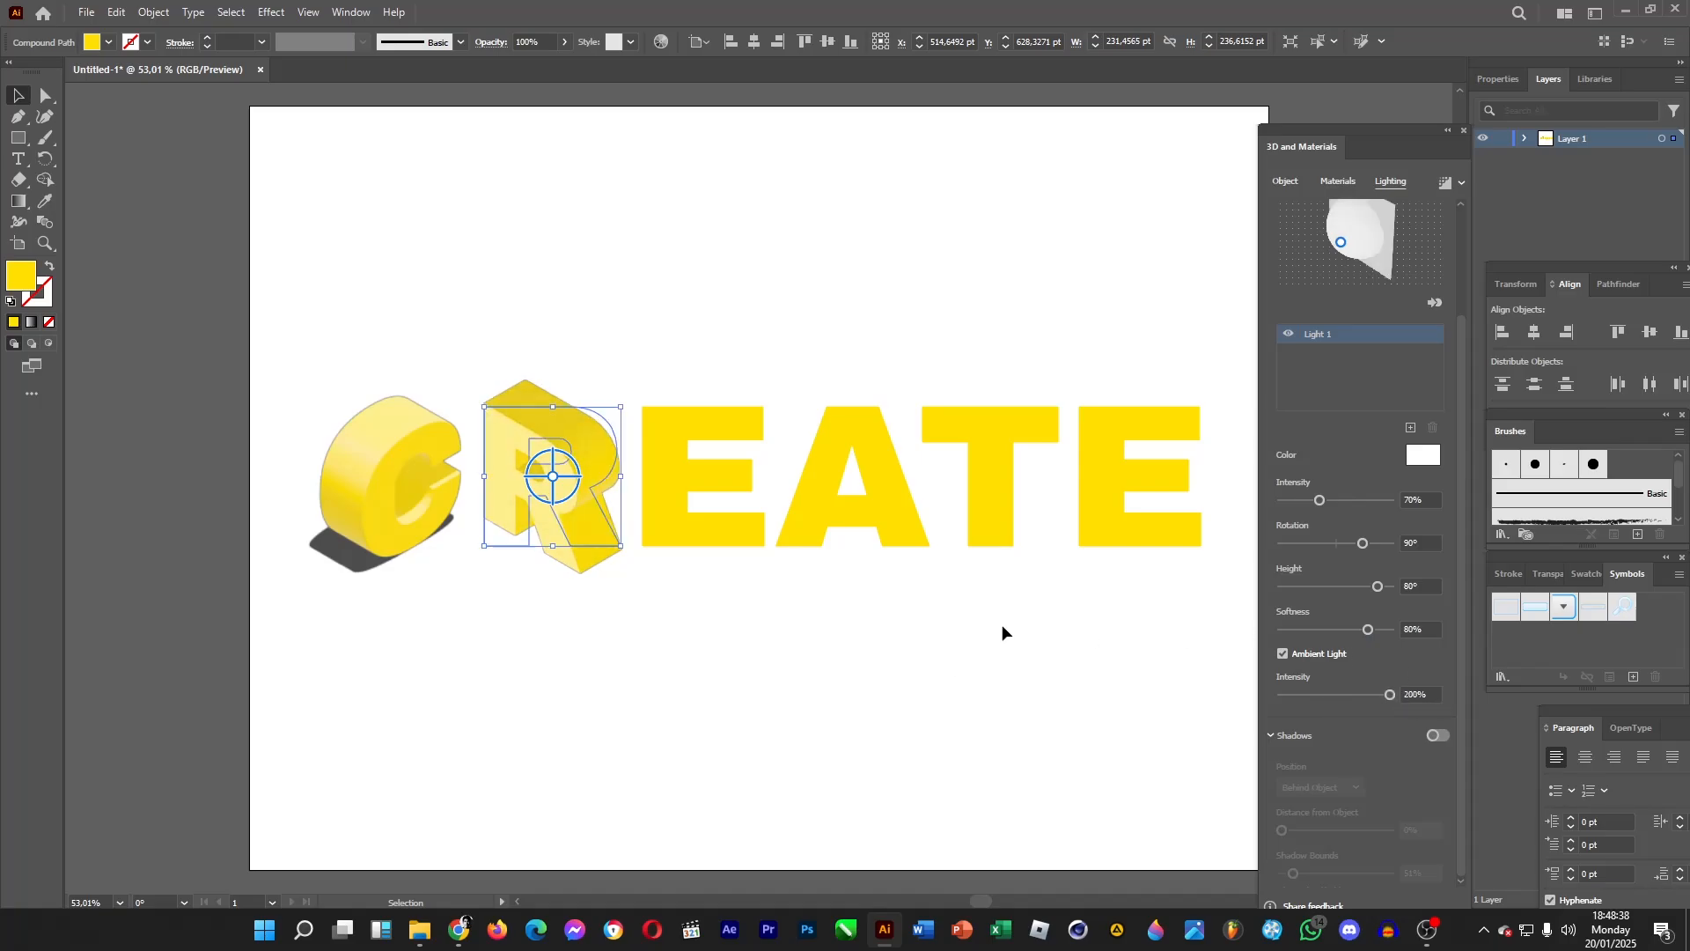
Enable shadows for the R positioned Below Object.
{"action": "left_click", "coordinate": [1444, 736]}
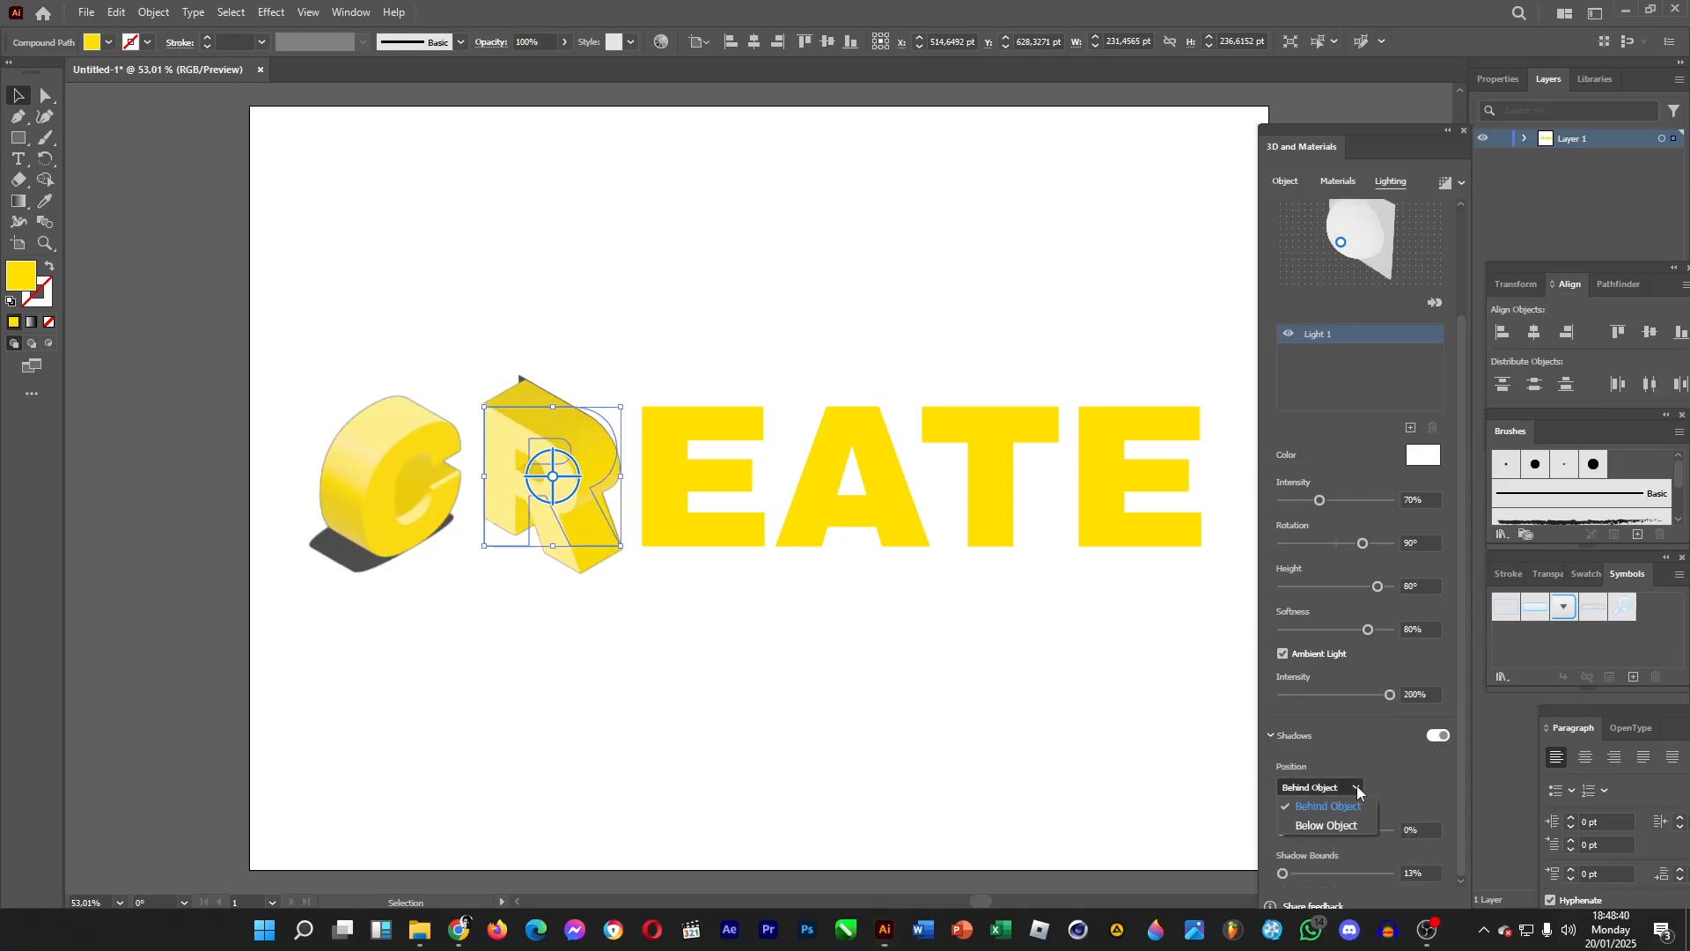
{"action": "left_click", "coordinate": [1356, 786]}
{"action": "left_click", "coordinate": [1352, 826]}
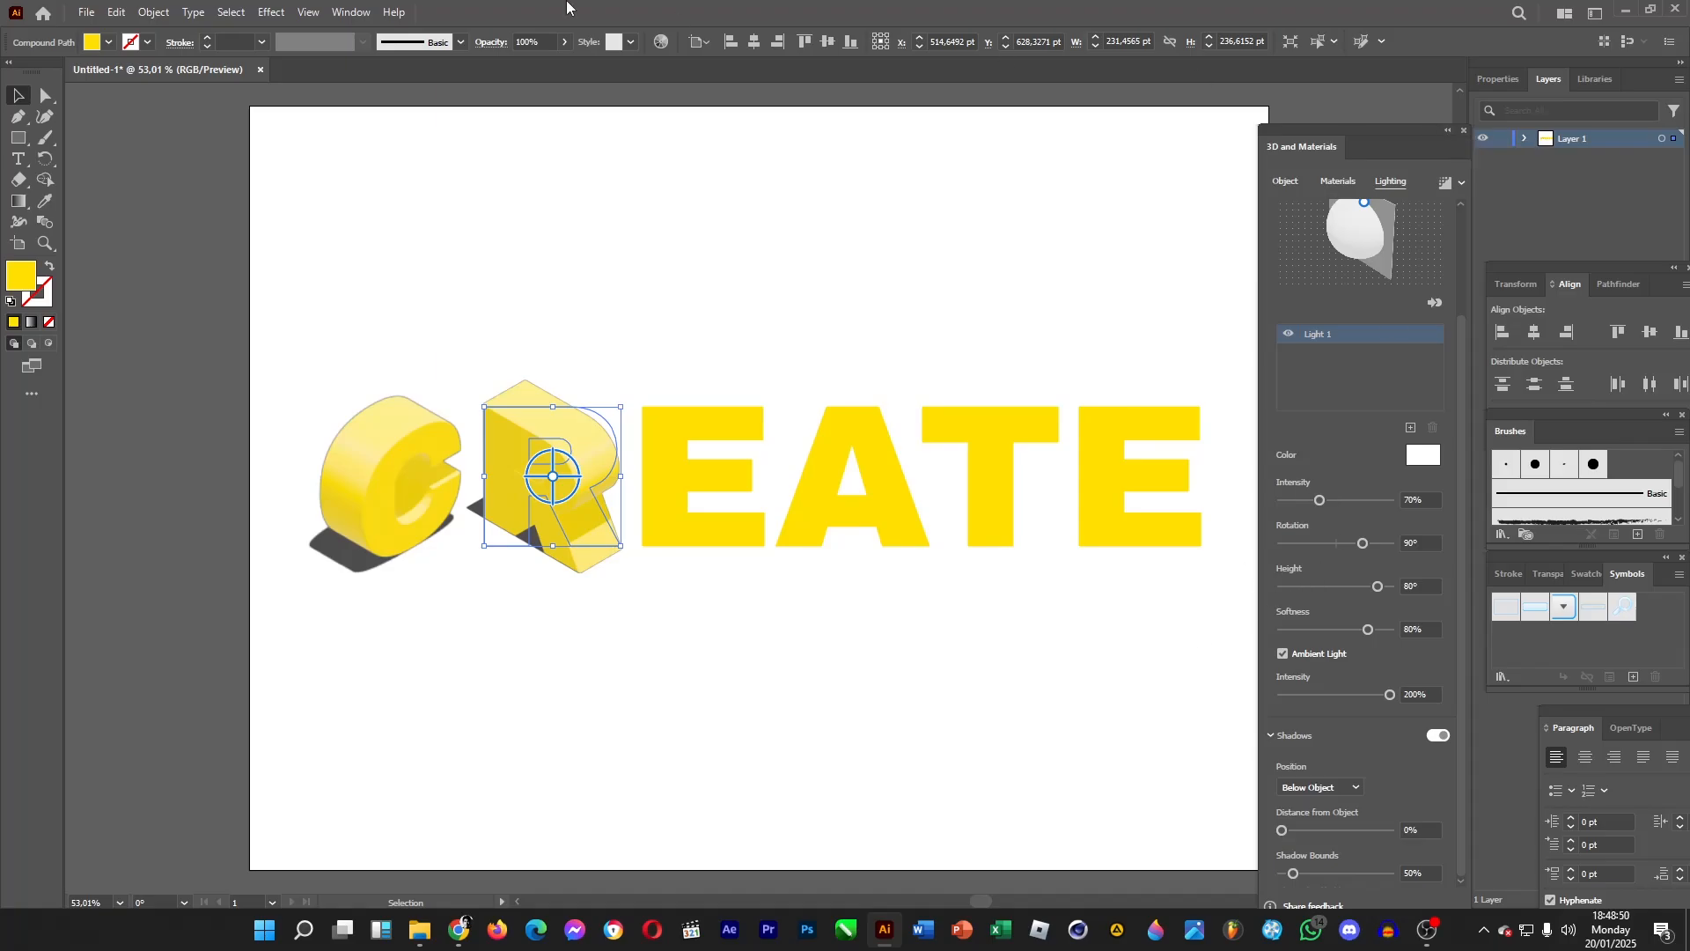
Open the Graphic Styles panel and move it beside the artwork.
{"action": "left_click", "coordinate": [350, 14]}
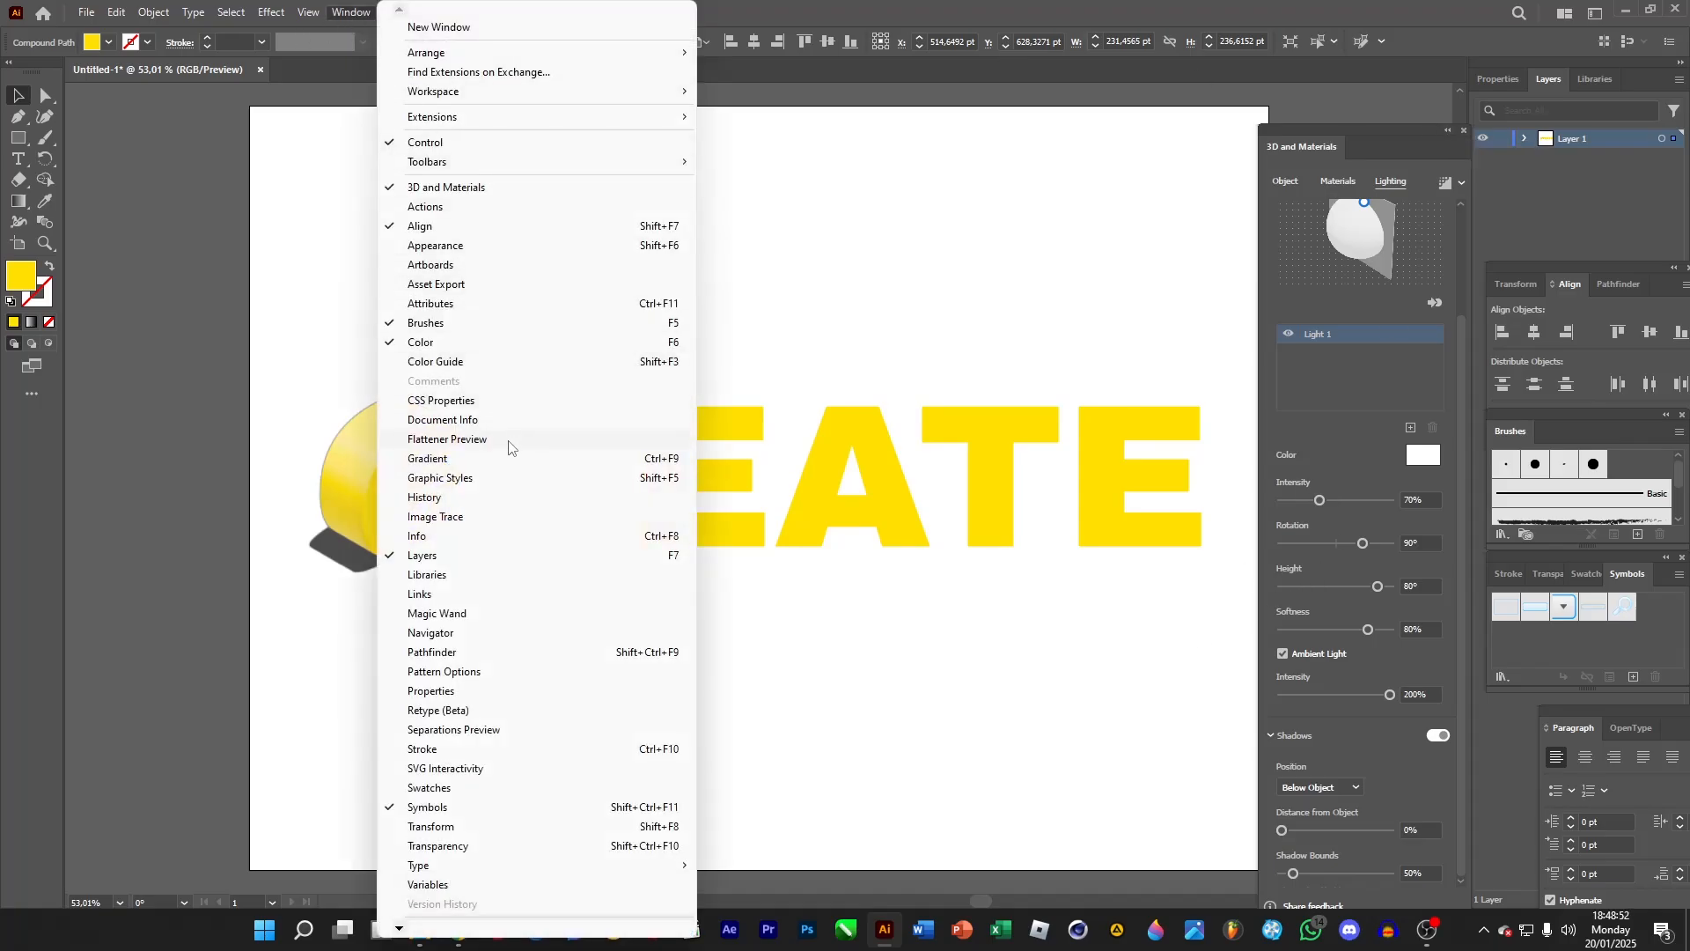
{"action": "left_click", "coordinate": [490, 479]}
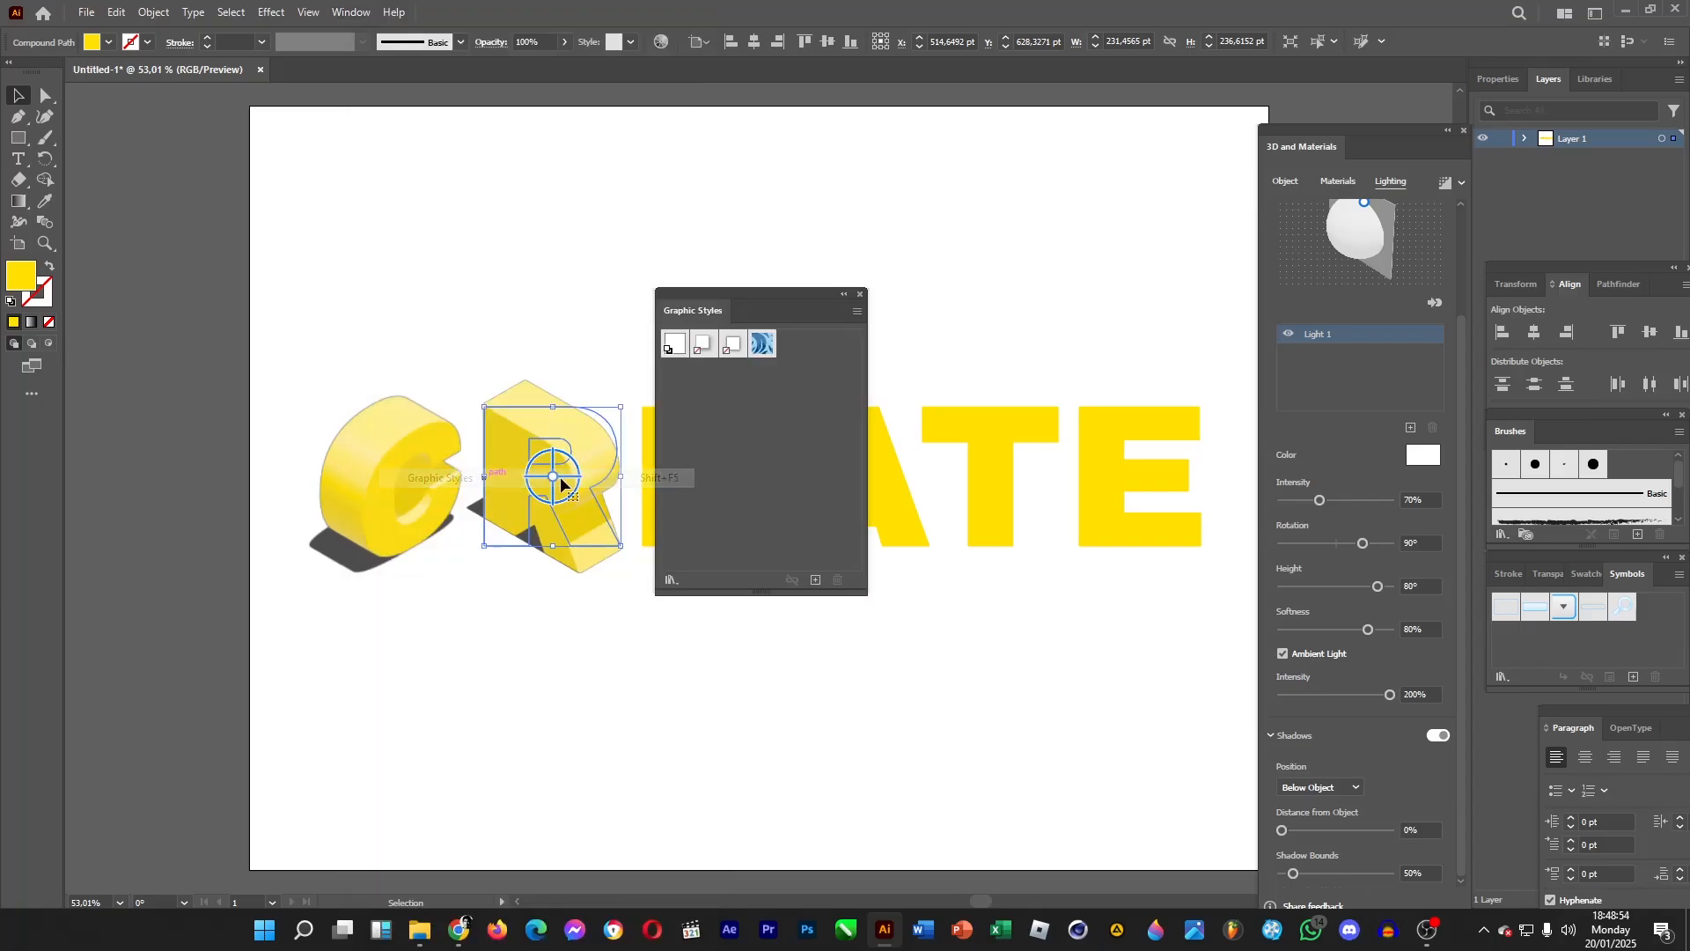
{"action": "left_click_drag", "start_coordinate": [798, 310], "coordinate": [1313, 364]}
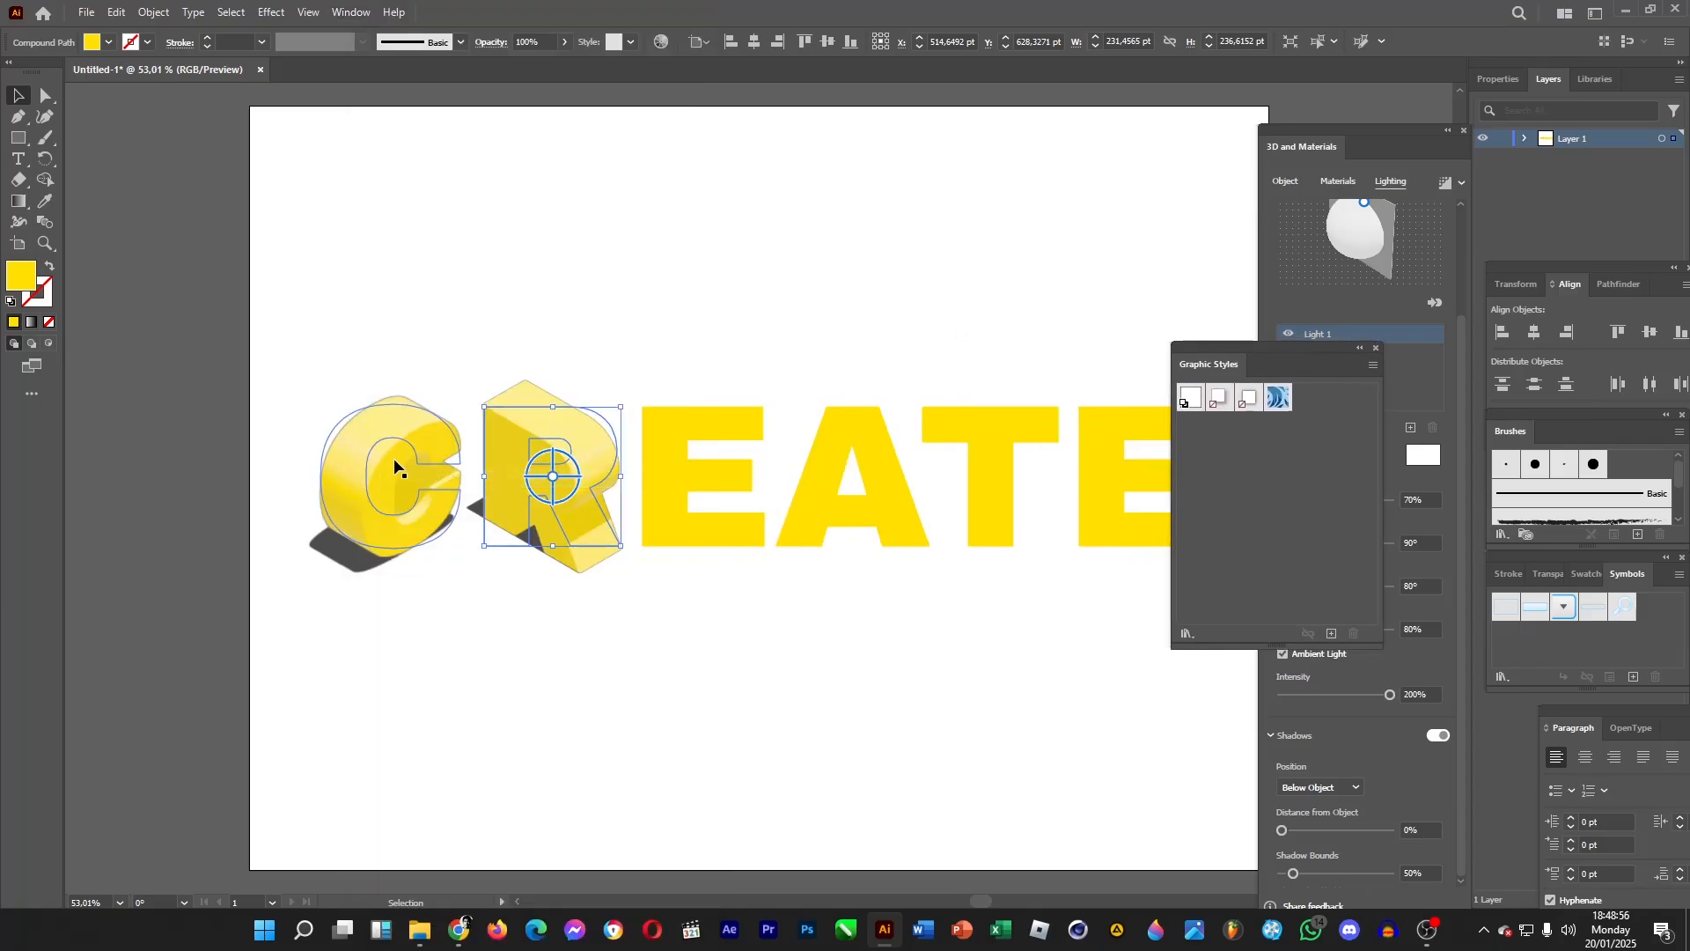
Save the 3D C and R letters as new graphic styles.
{"action": "left_click_drag", "start_coordinate": [403, 464], "coordinate": [1285, 481]}
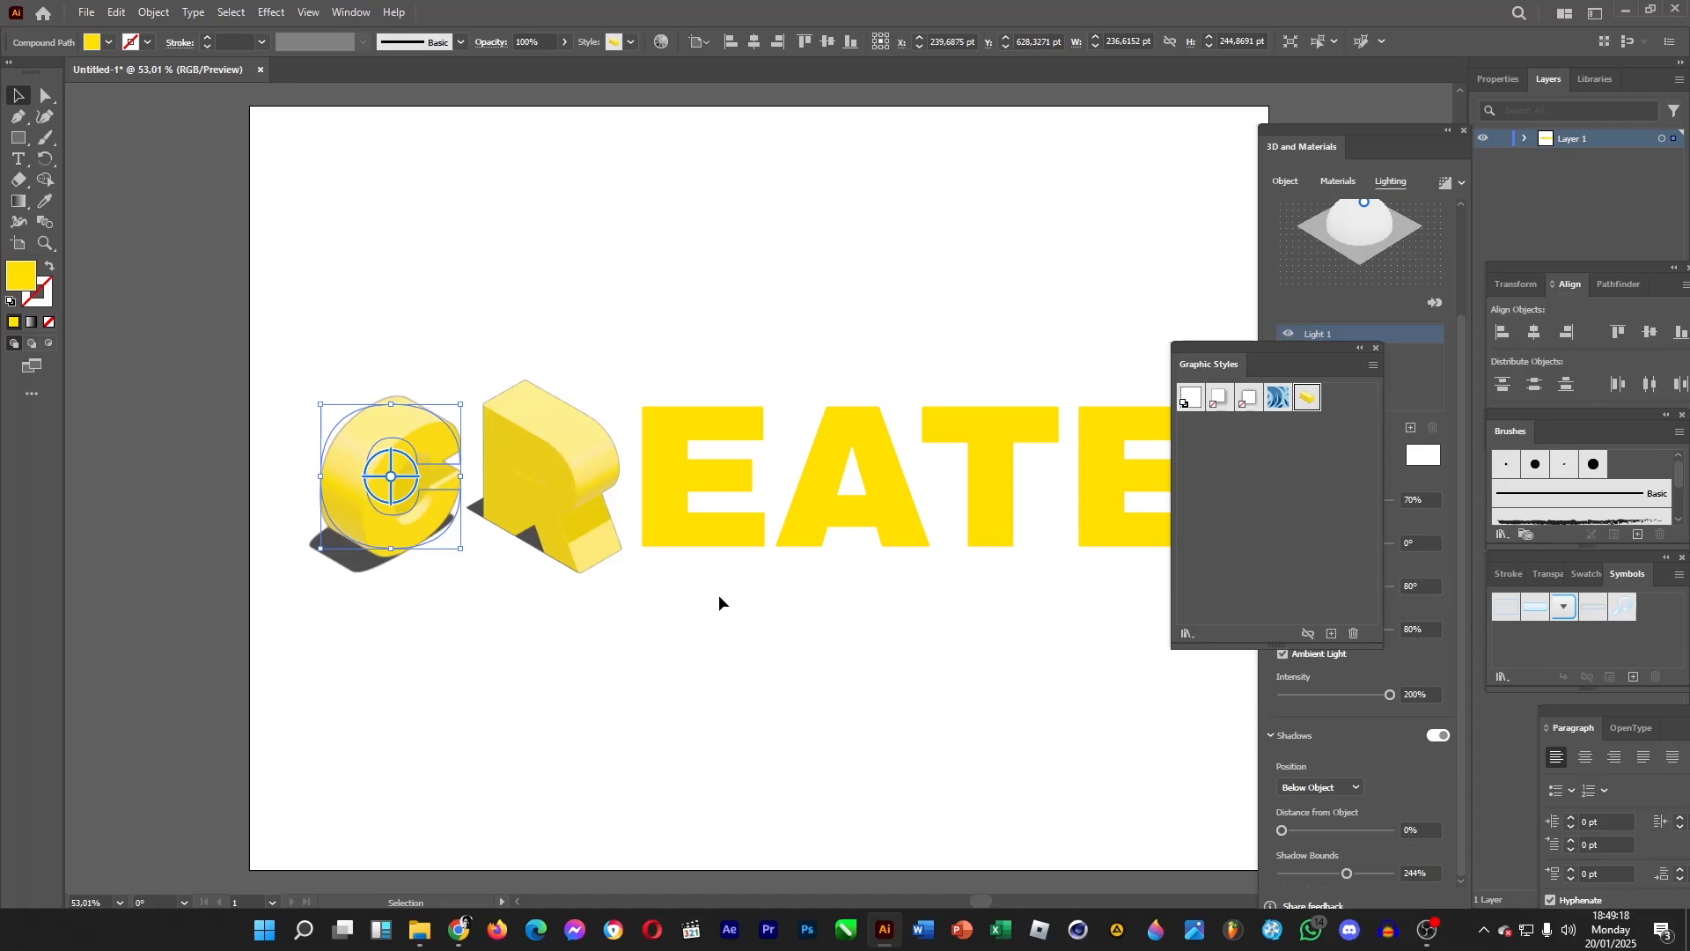
{"action": "left_click_drag", "start_coordinate": [546, 475], "coordinate": [1310, 481]}
{"action": "left_click", "coordinate": [1310, 400]}
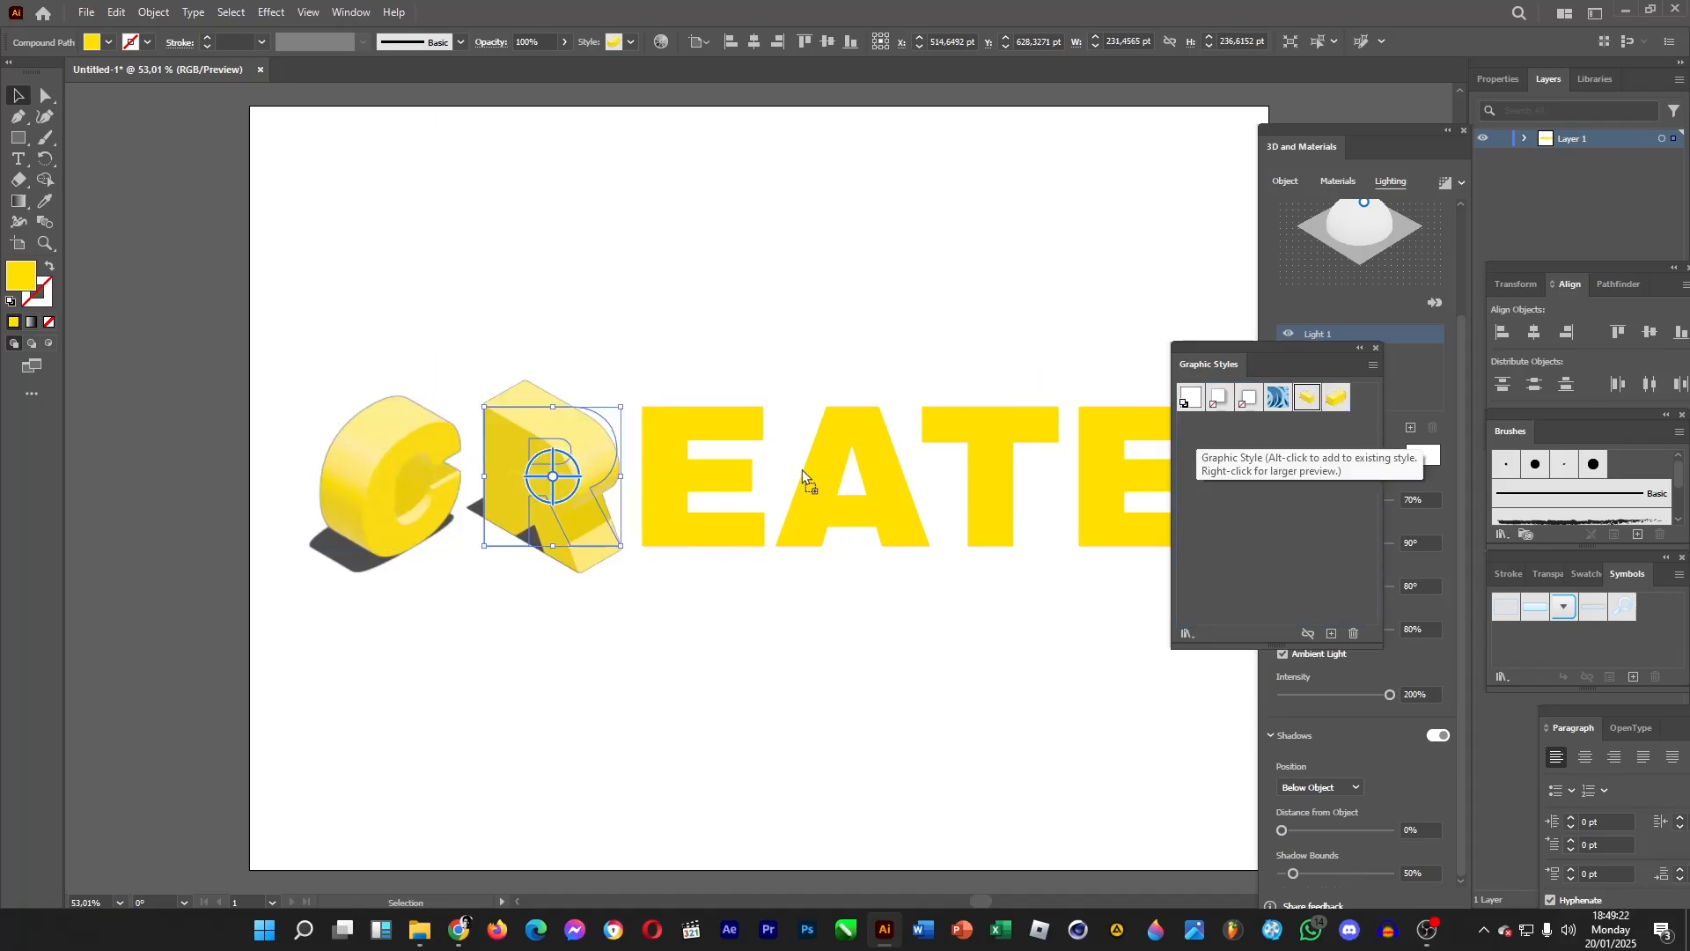
Apply the saved 3D graphic styles to the letters E, A, T and E, then close the Graphic Styles panel.
{"action": "left_click_drag", "start_coordinate": [679, 482], "coordinate": [680, 483]}
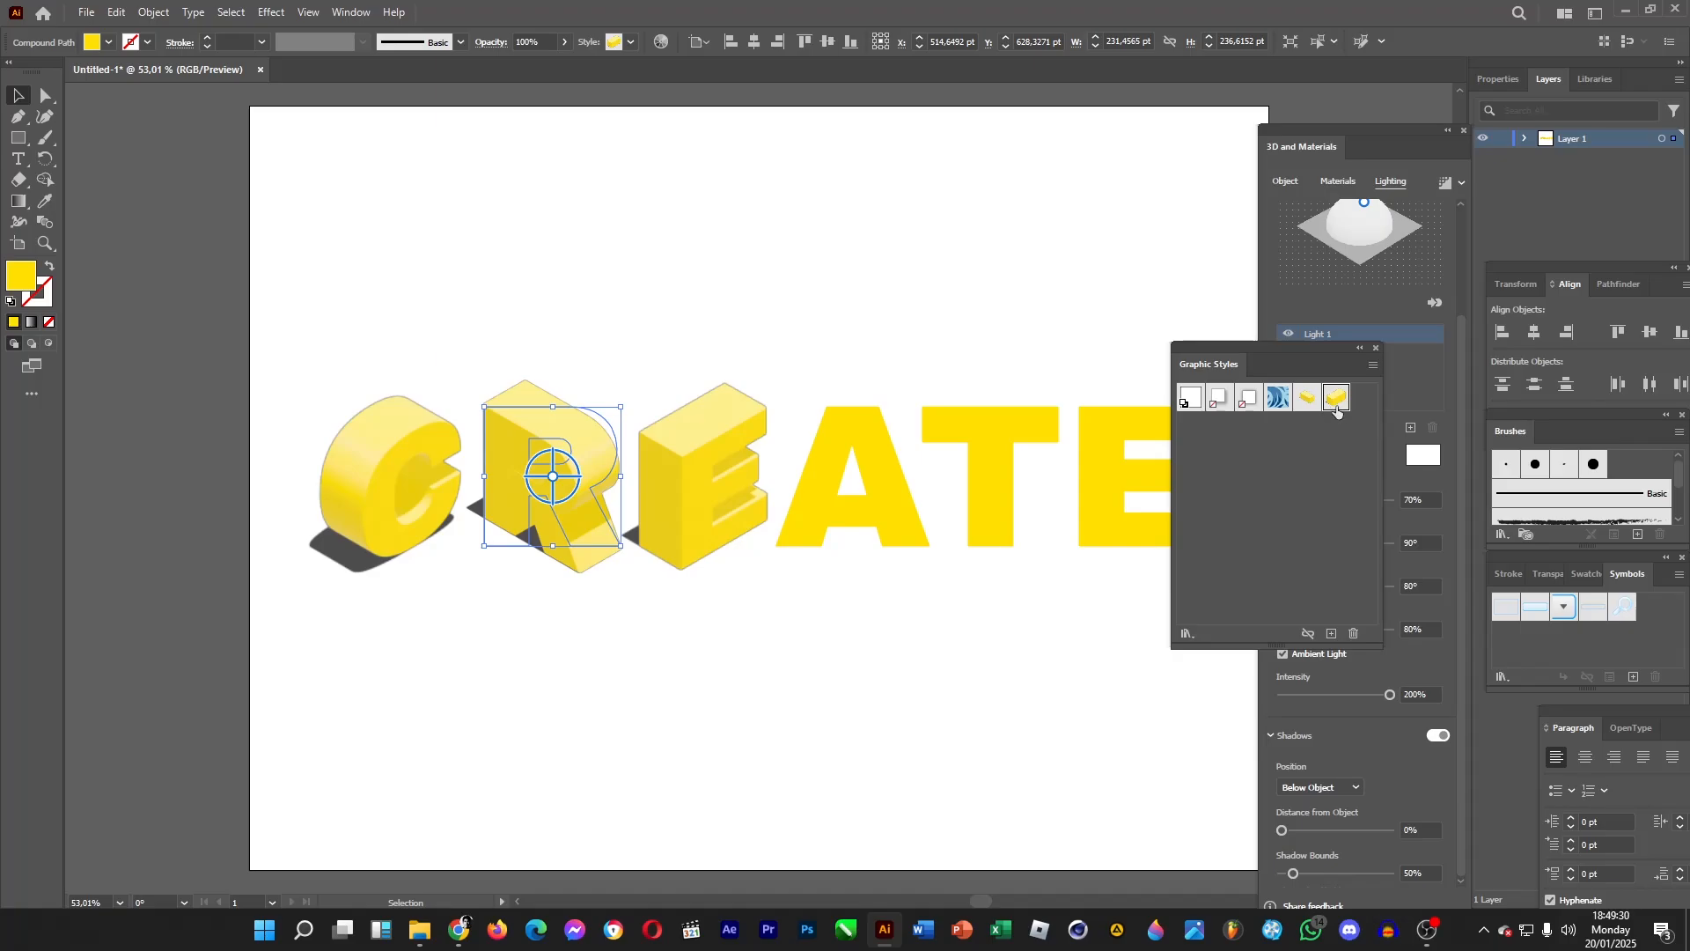
{"action": "left_click_drag", "start_coordinate": [1308, 398], "coordinate": [901, 513]}
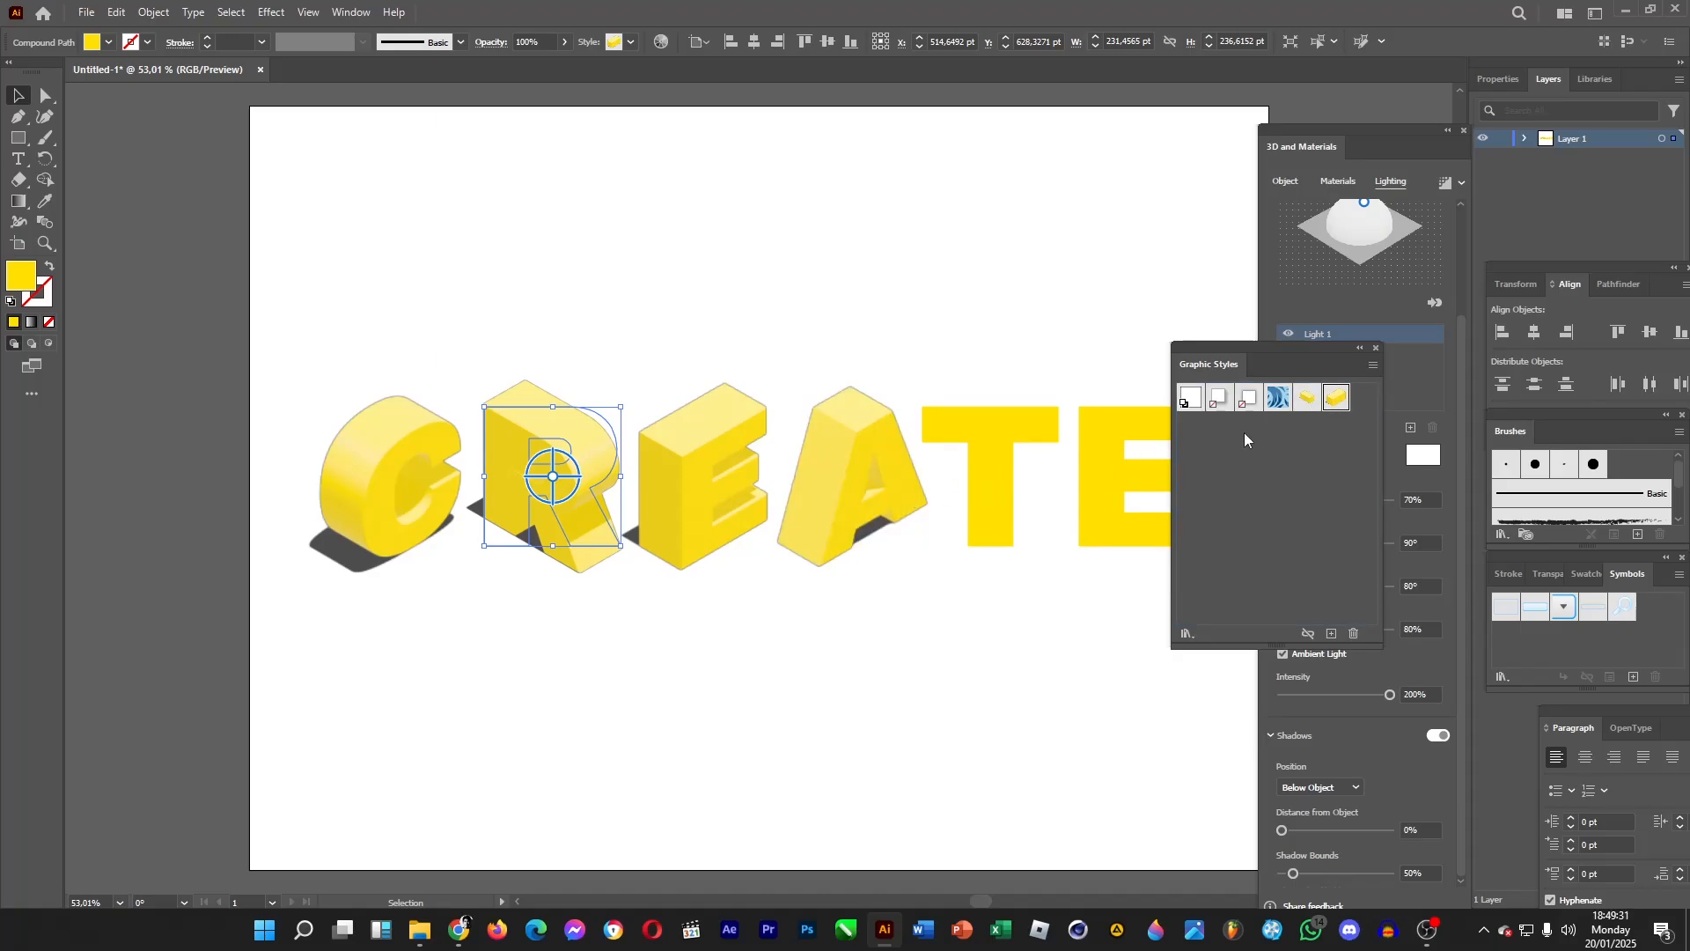
{"action": "left_click", "coordinate": [1310, 400]}
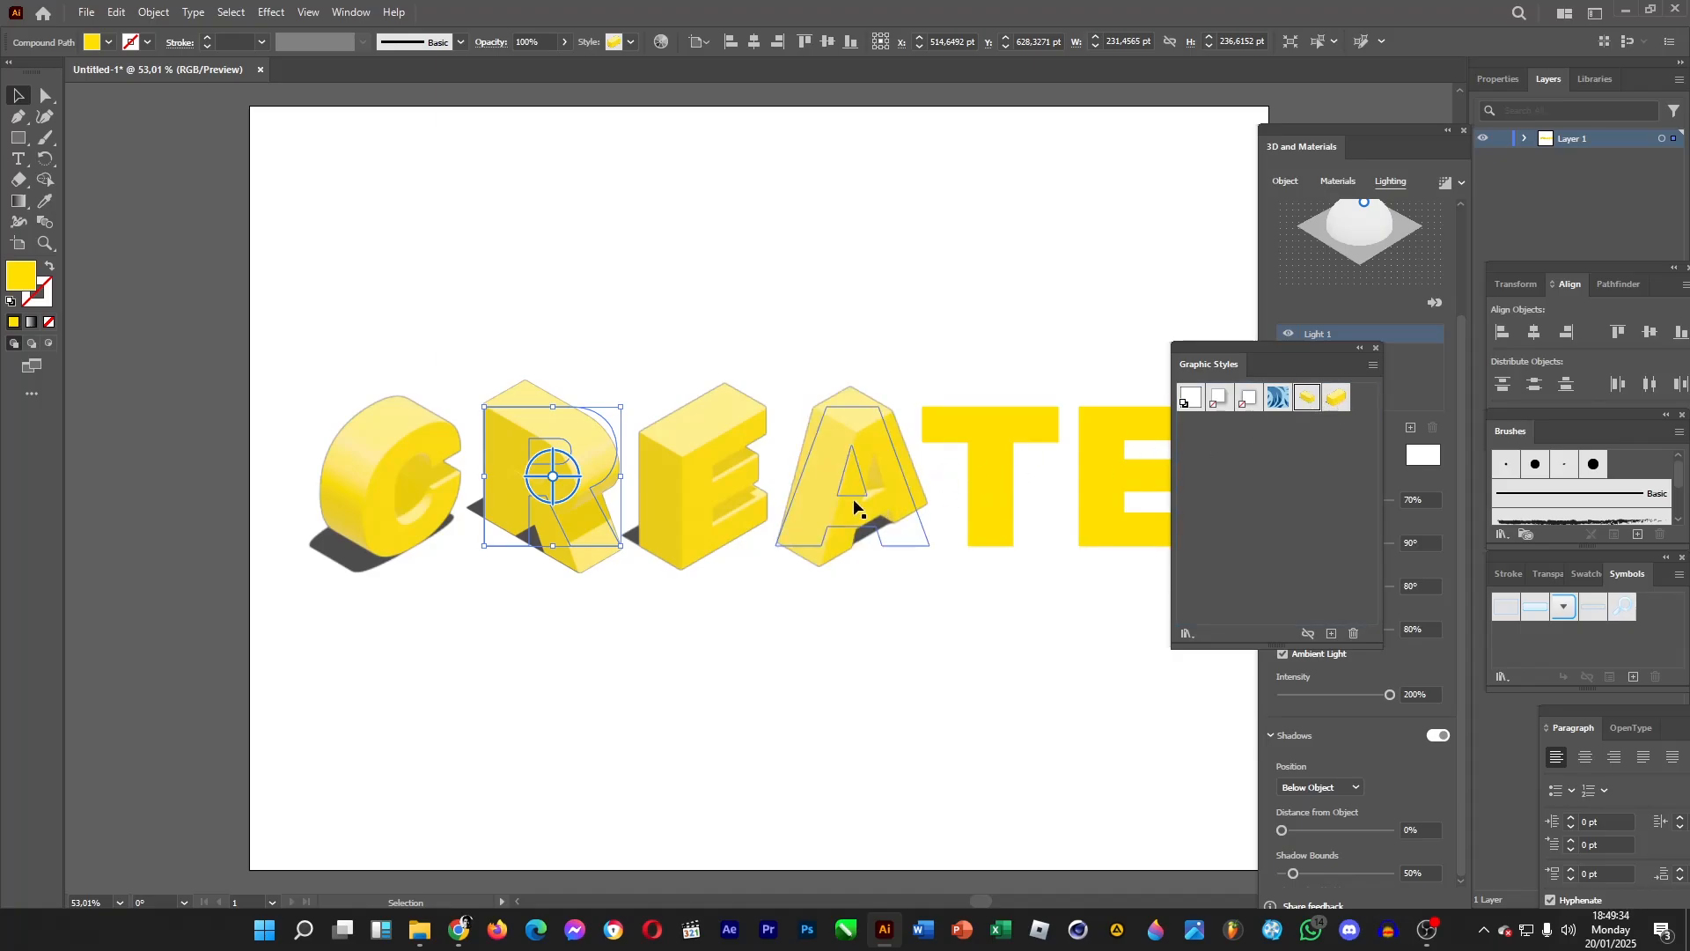
{"action": "left_click", "coordinate": [1337, 397]}
{"action": "key", "text": "ctrl+z"}
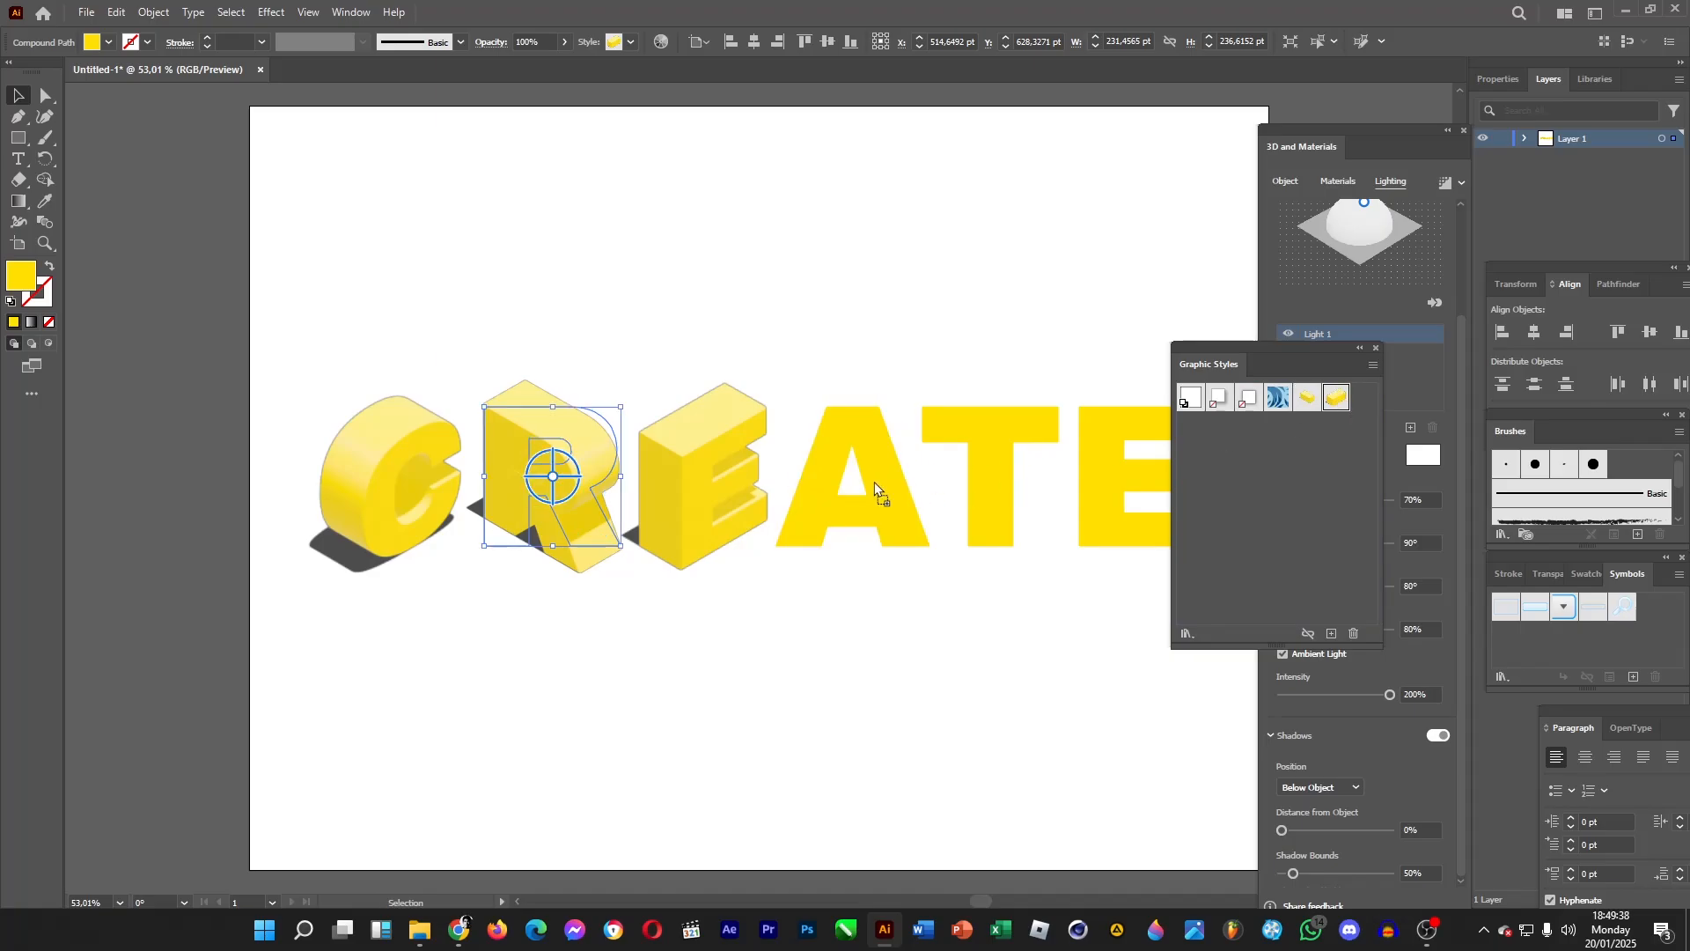
{"action": "left_click_drag", "start_coordinate": [874, 483], "coordinate": [874, 483]}
{"action": "left_click_drag", "start_coordinate": [1299, 401], "coordinate": [1093, 485]}
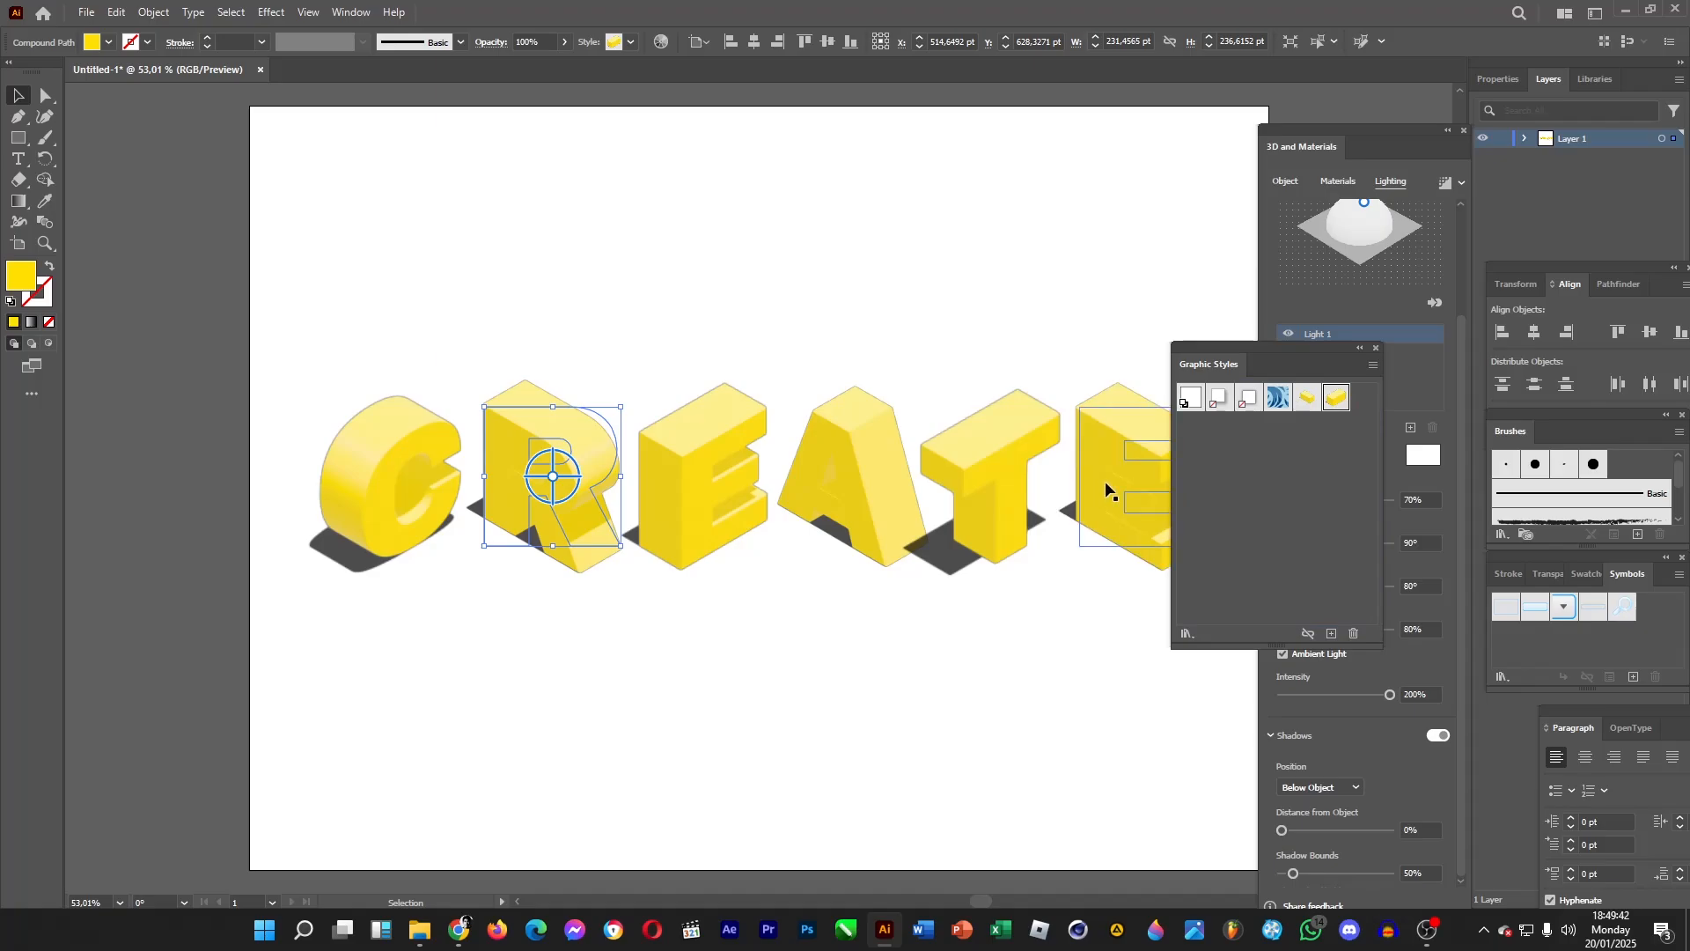
{"action": "left_click", "coordinate": [1375, 347]}
Recolour the C with a blue fill.
{"action": "left_click", "coordinate": [392, 480]}
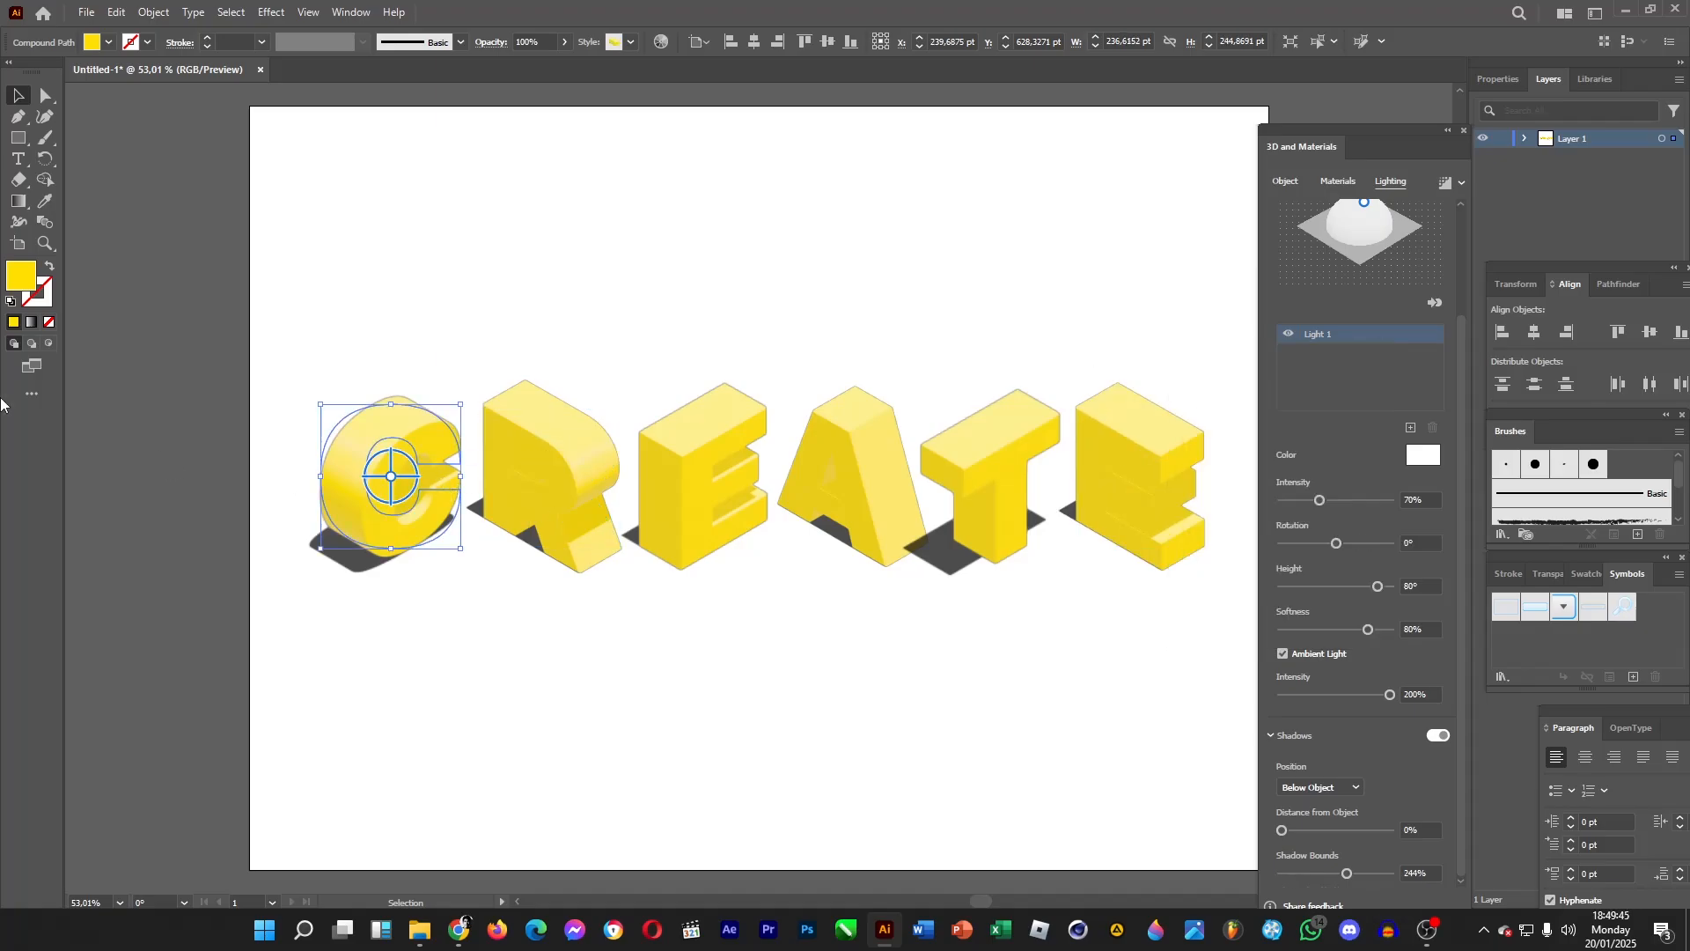
{"action": "double_click", "coordinate": [17, 274]}
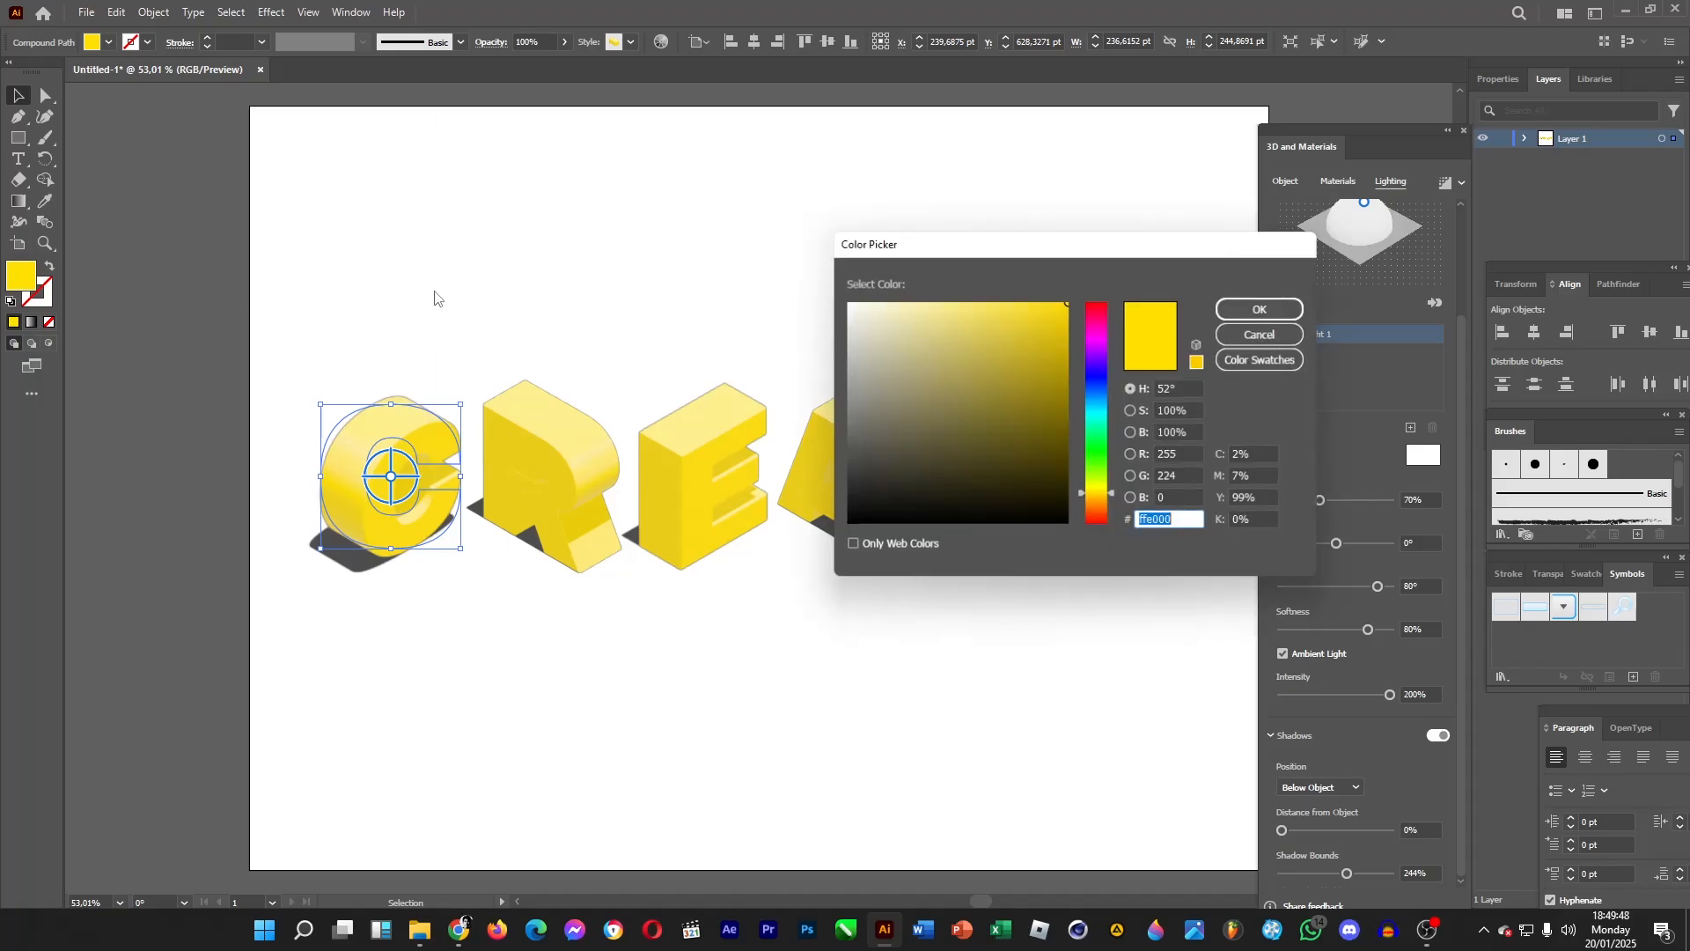
{"action": "left_click_drag", "start_coordinate": [1097, 403], "coordinate": [1105, 394]}
{"action": "left_click", "coordinate": [1263, 308]}
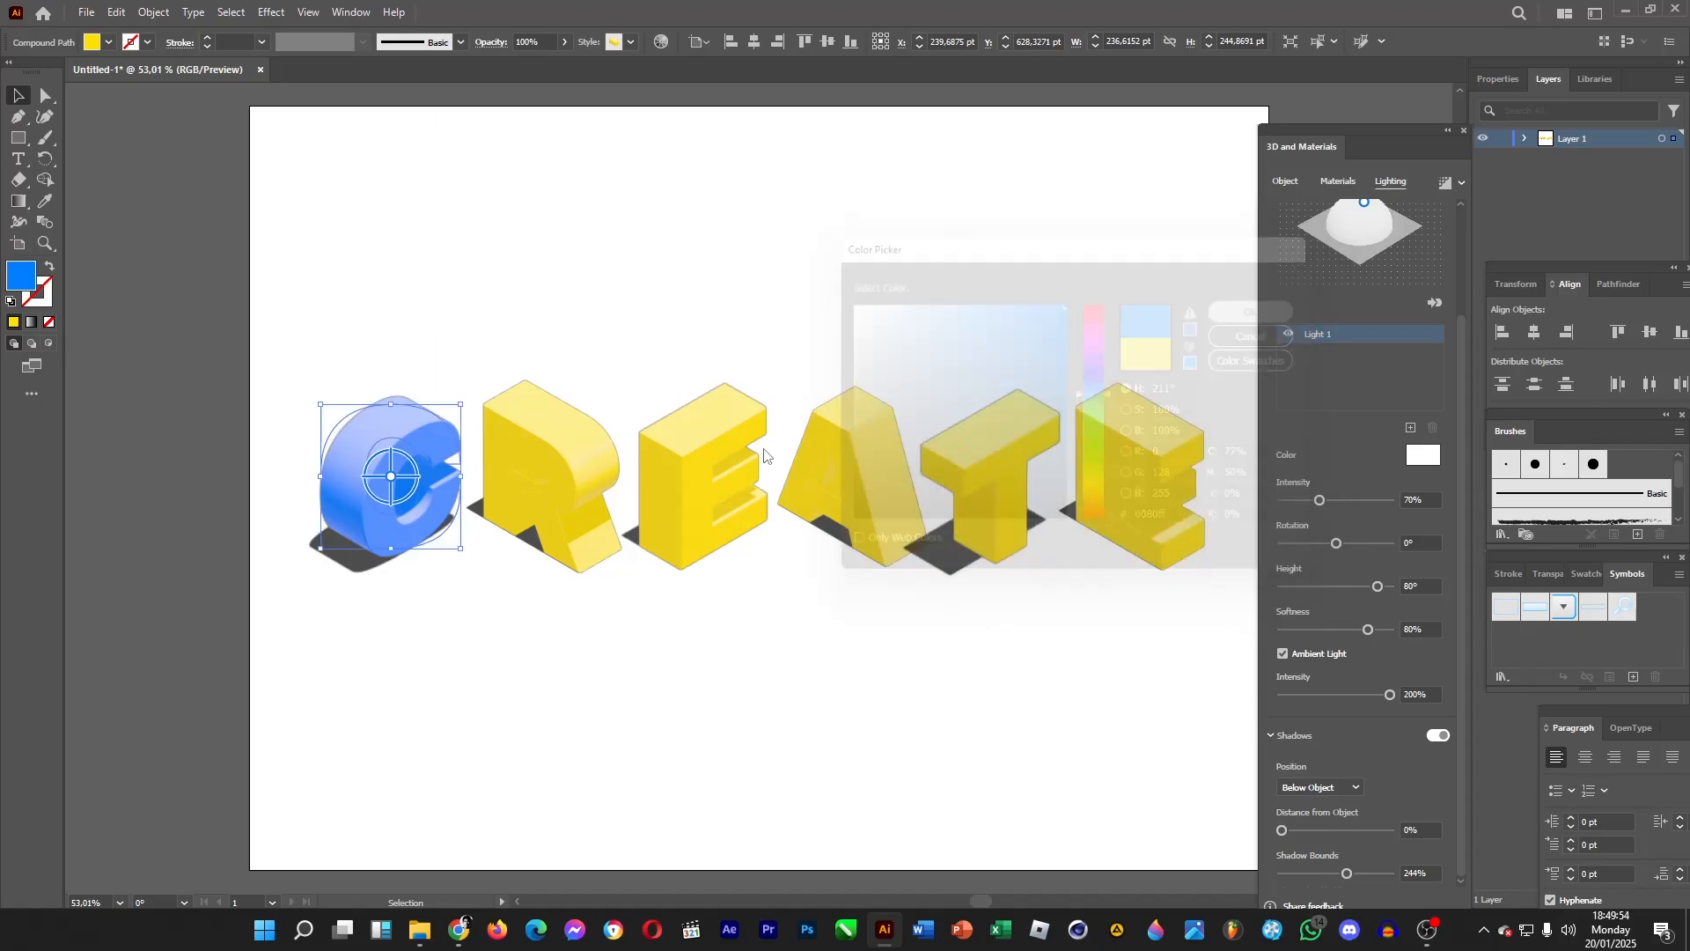
Recolour the first E with a pink fill.
{"action": "left_click", "coordinate": [682, 484]}
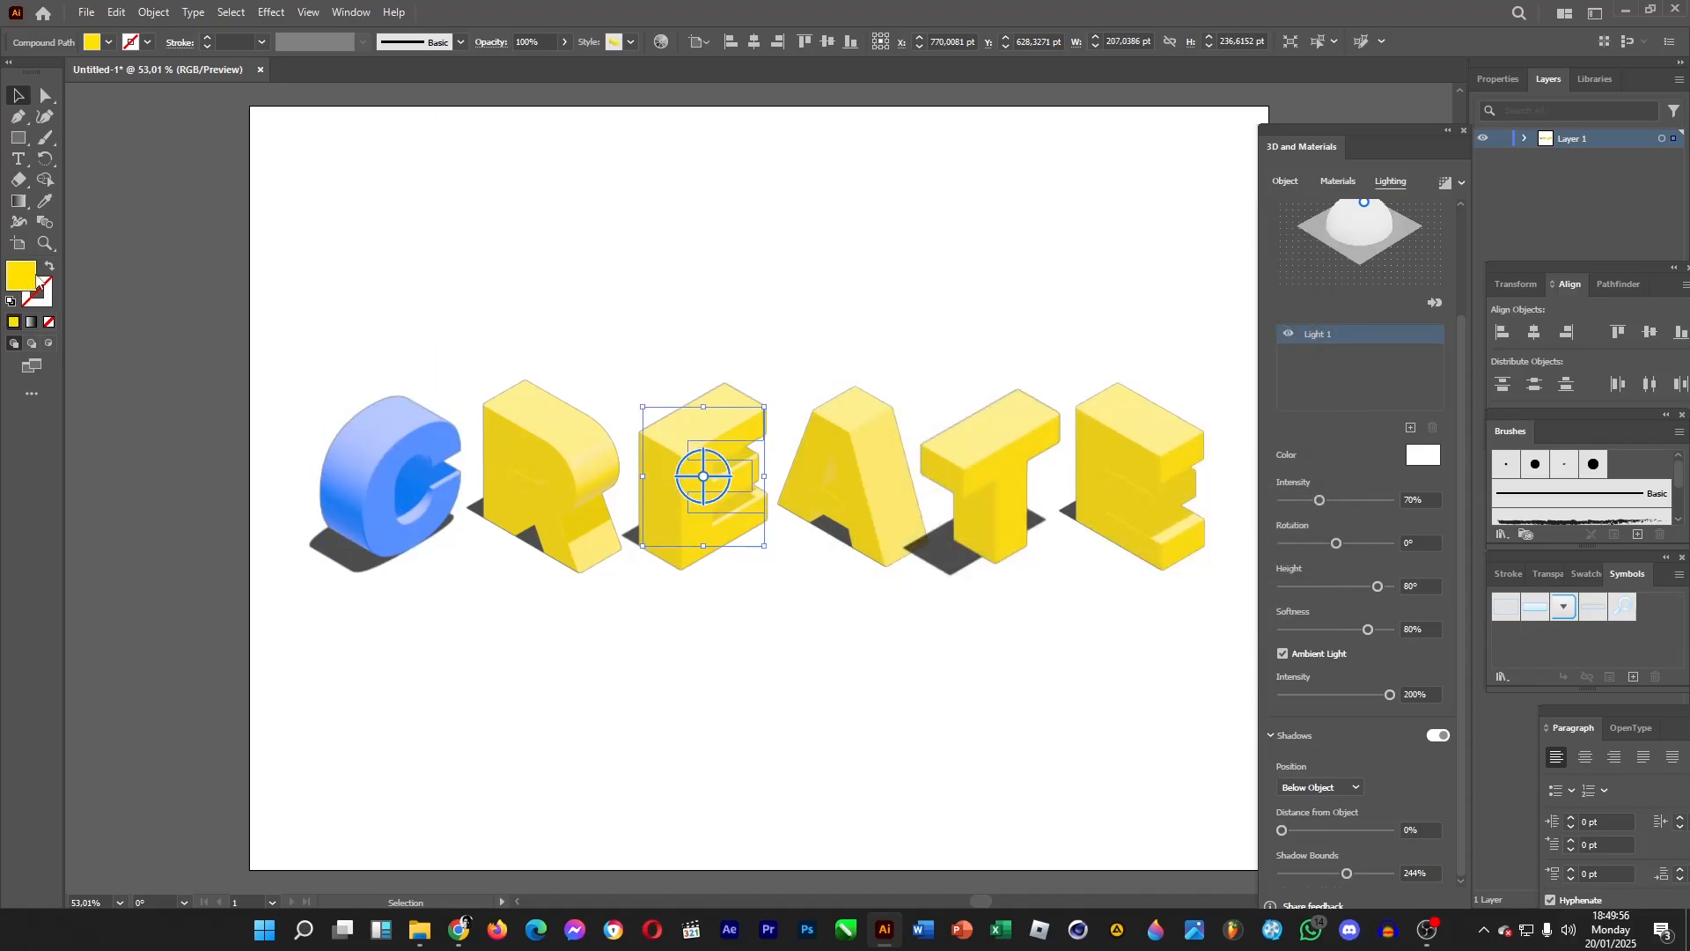
{"action": "double_click", "coordinate": [24, 279]}
{"action": "left_click", "coordinate": [1095, 331]}
{"action": "left_click_drag", "start_coordinate": [1094, 325], "coordinate": [1012, 289]}
{"action": "left_click", "coordinate": [1239, 315]}
Recolour the A with an orange fill, #ffa300.
{"action": "left_click", "coordinate": [827, 484]}
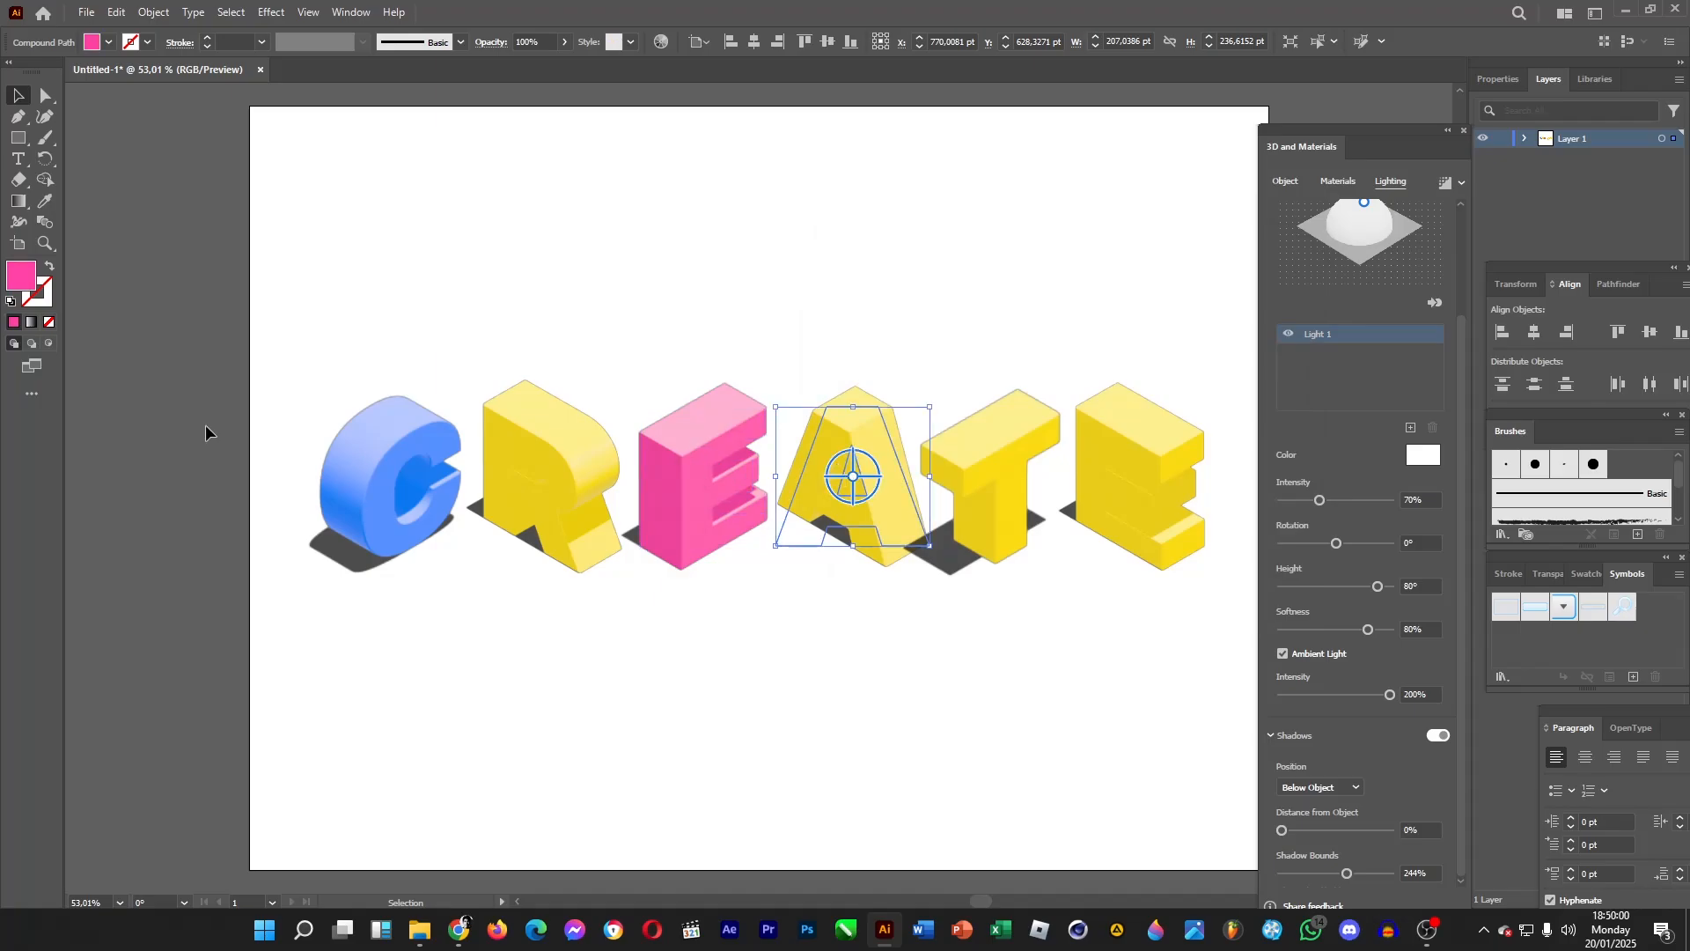
{"action": "double_click", "coordinate": [20, 281]}
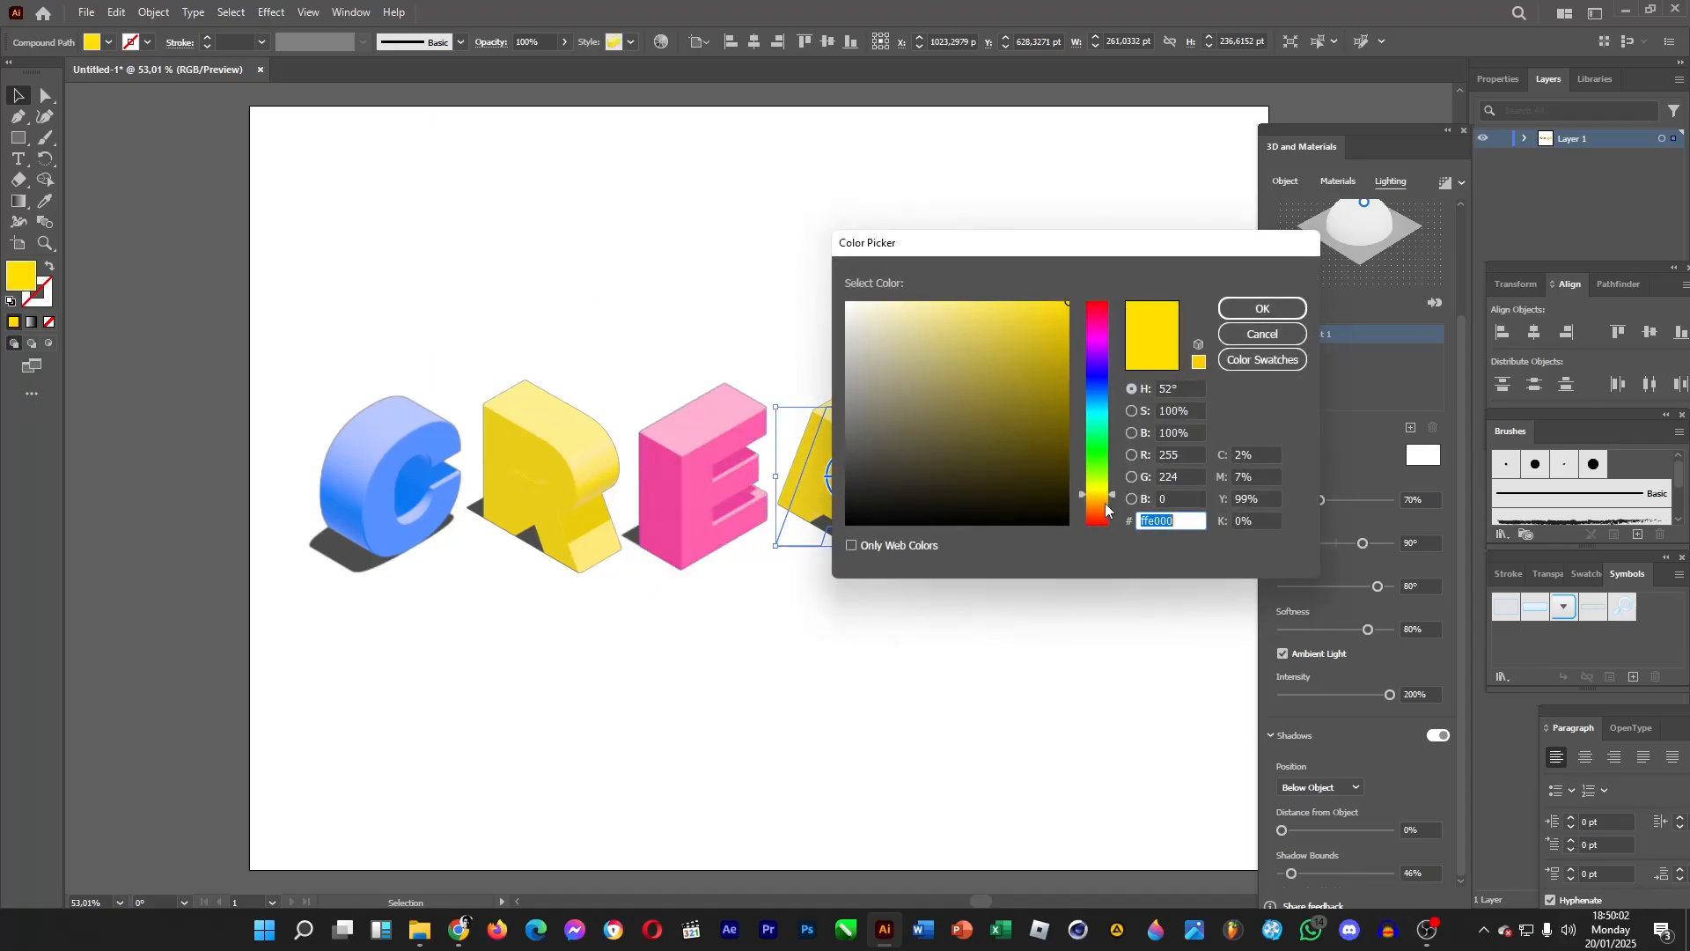
{"action": "left_click", "coordinate": [1102, 508]}
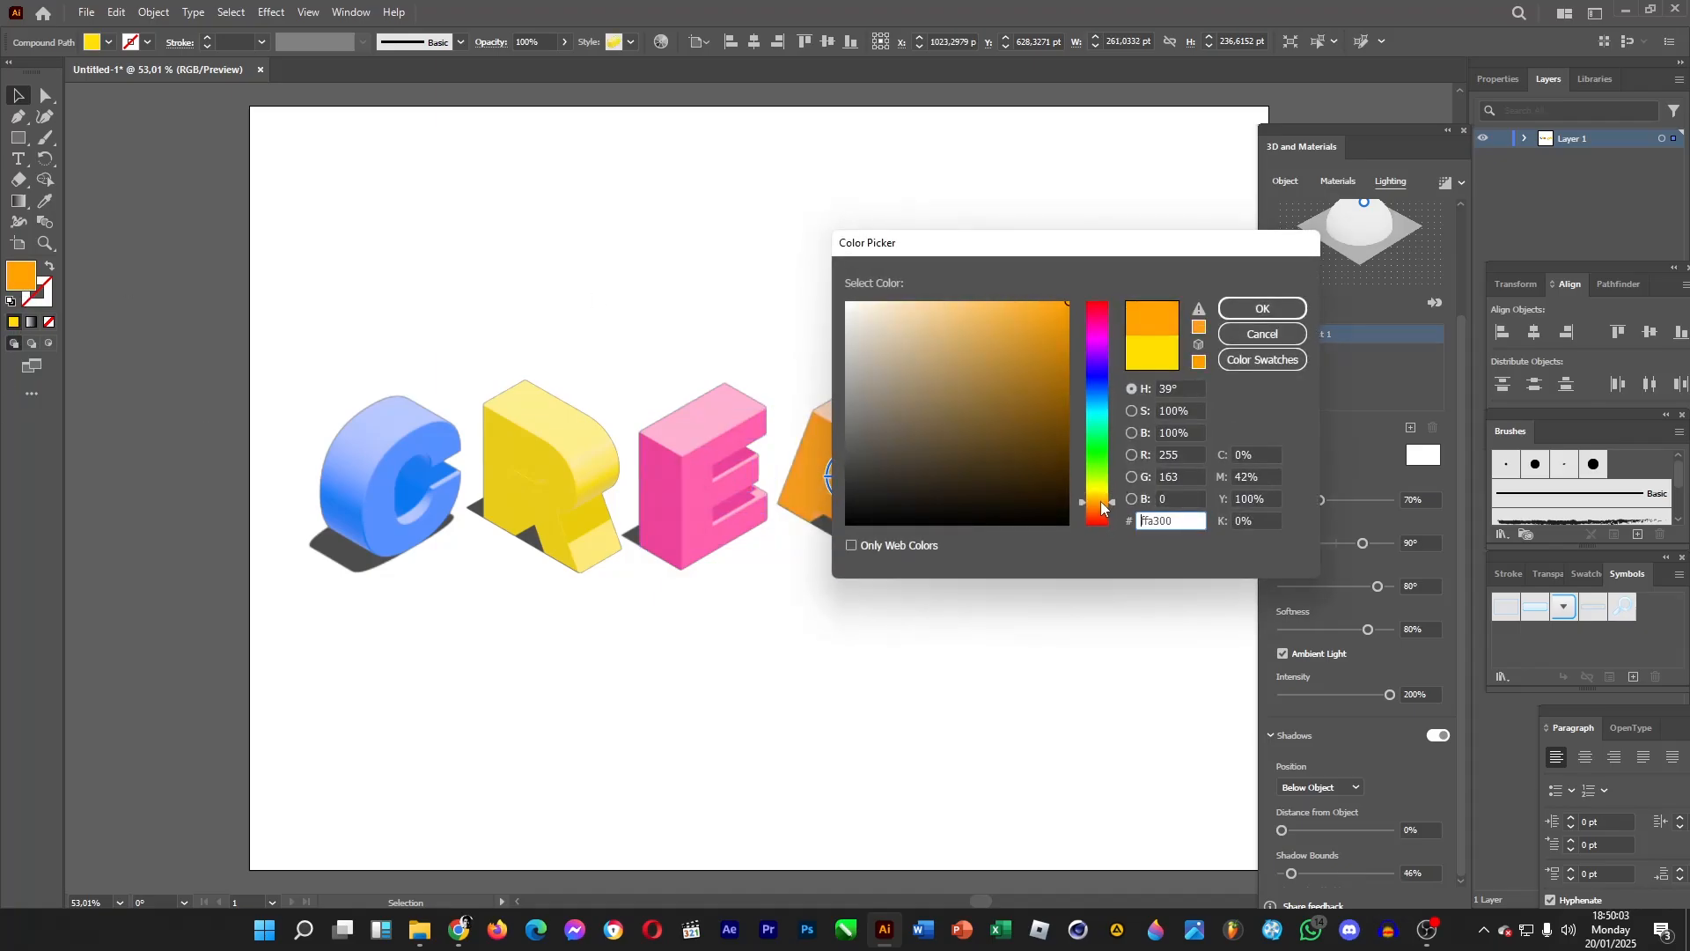
{"action": "left_click", "coordinate": [1262, 308]}
Recolour the T with a cyan fill, #00dbff.
{"action": "left_click", "coordinate": [1026, 459]}
{"action": "double_click", "coordinate": [22, 273]}
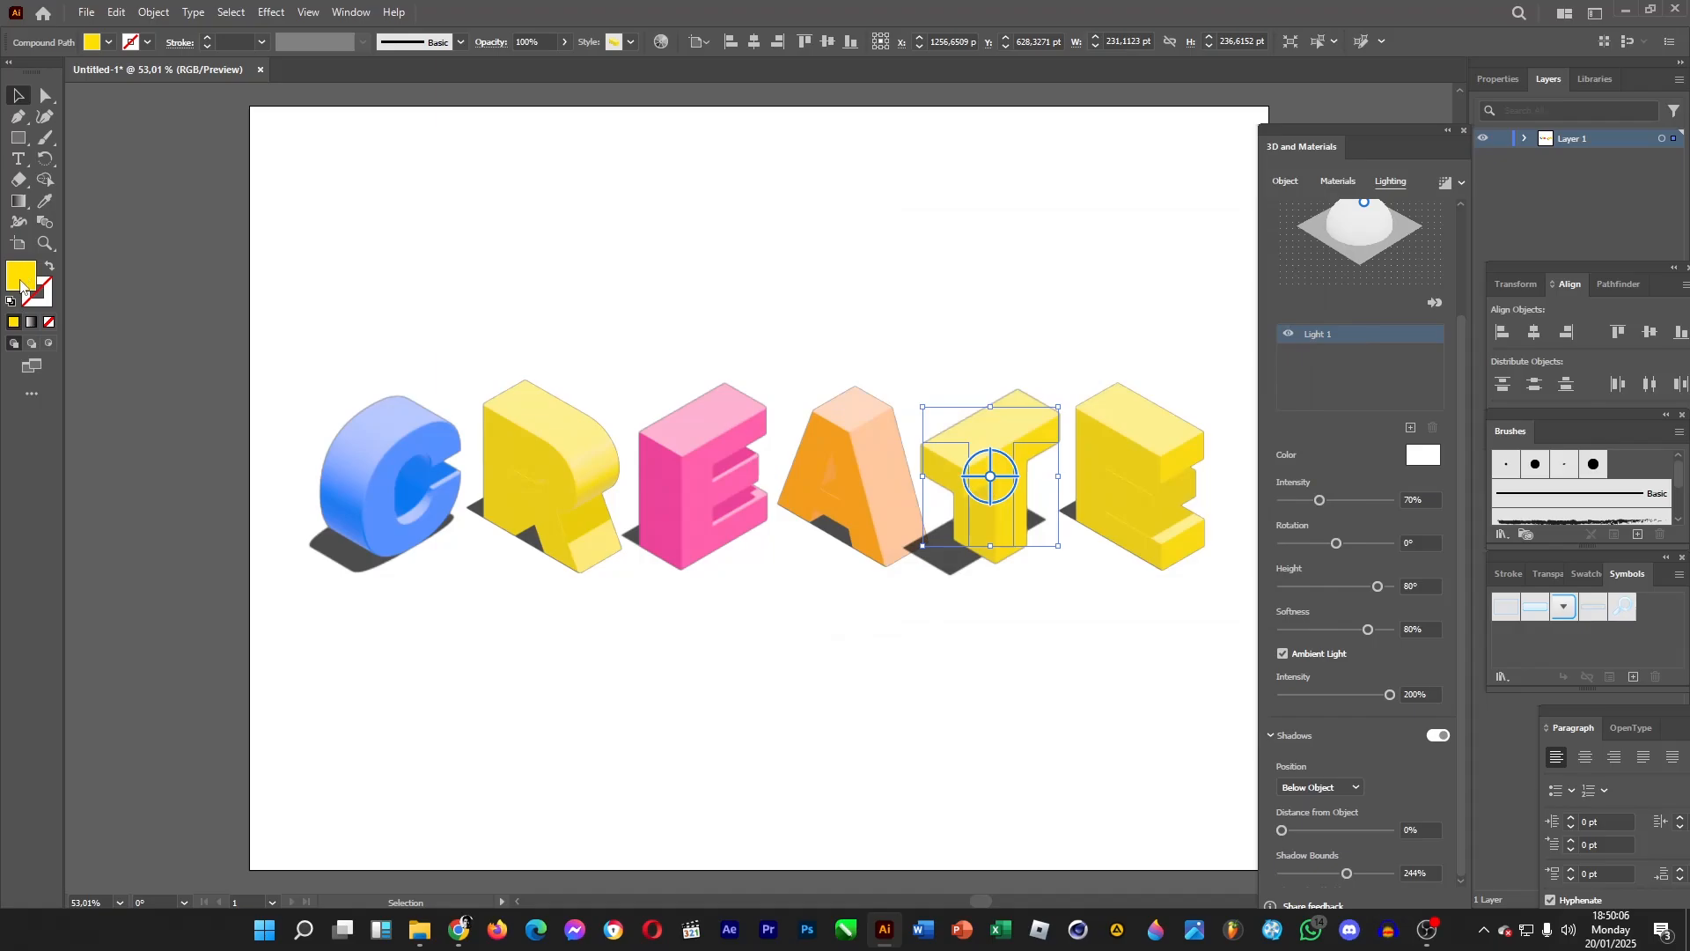
{"action": "left_click", "coordinate": [1099, 434]}
{"action": "left_click", "coordinate": [1100, 414]}
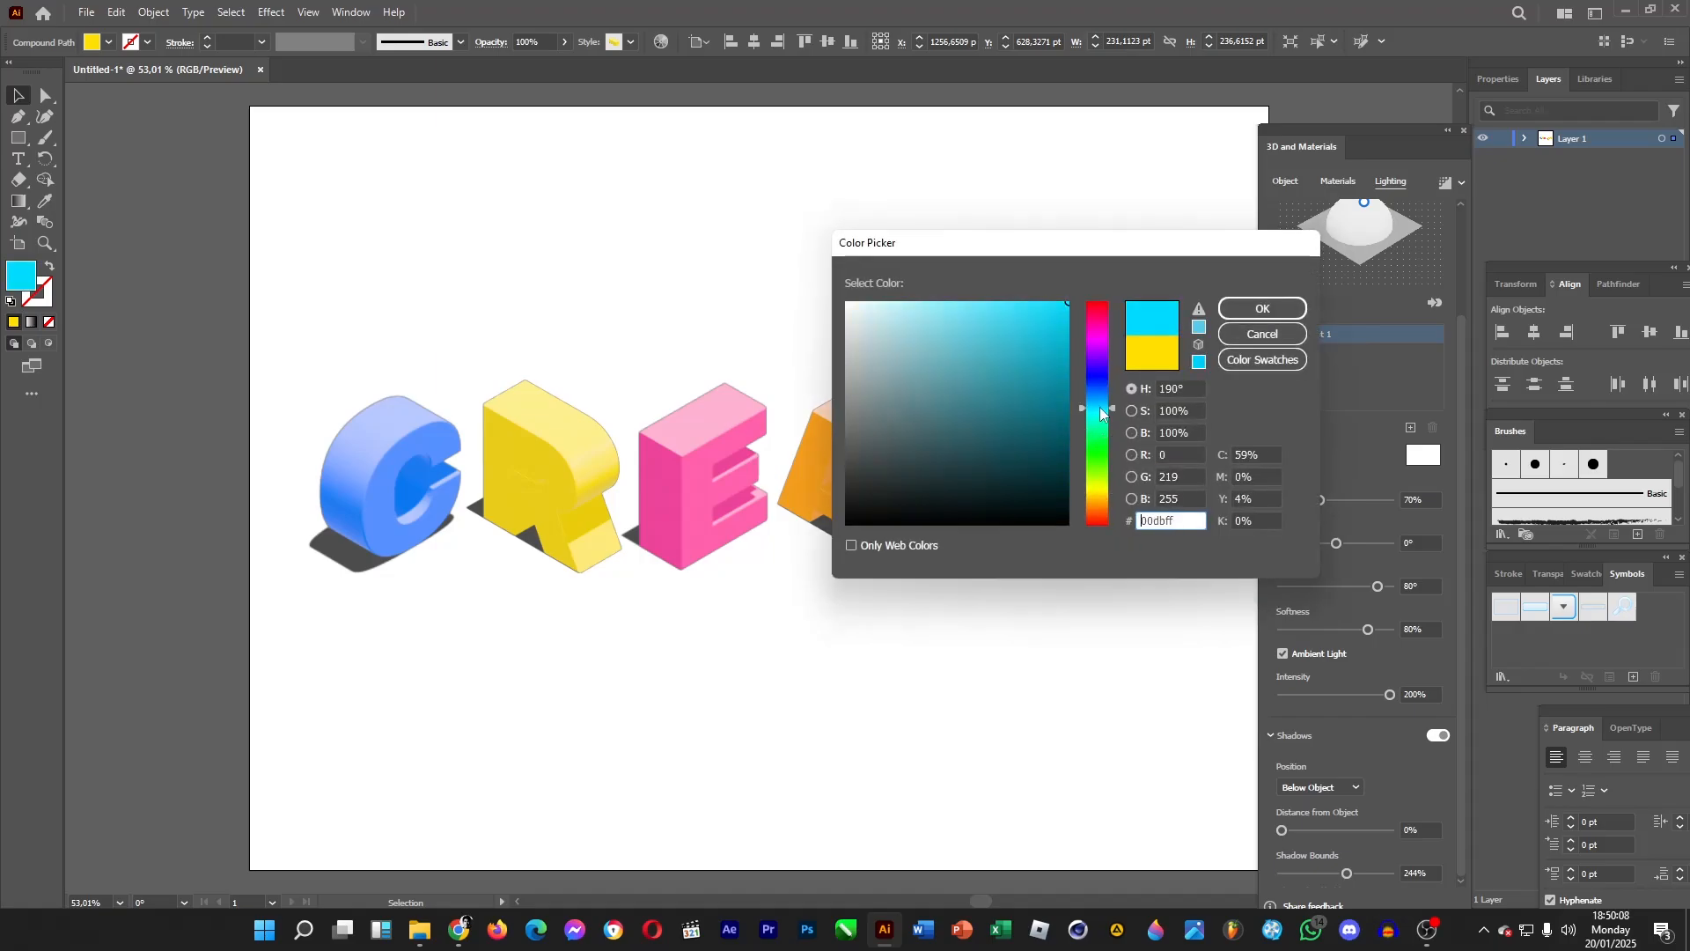
{"action": "left_click", "coordinate": [1261, 309]}
Recolour the last E with a green fill, #3bff65.
{"action": "left_click", "coordinate": [1081, 458]}
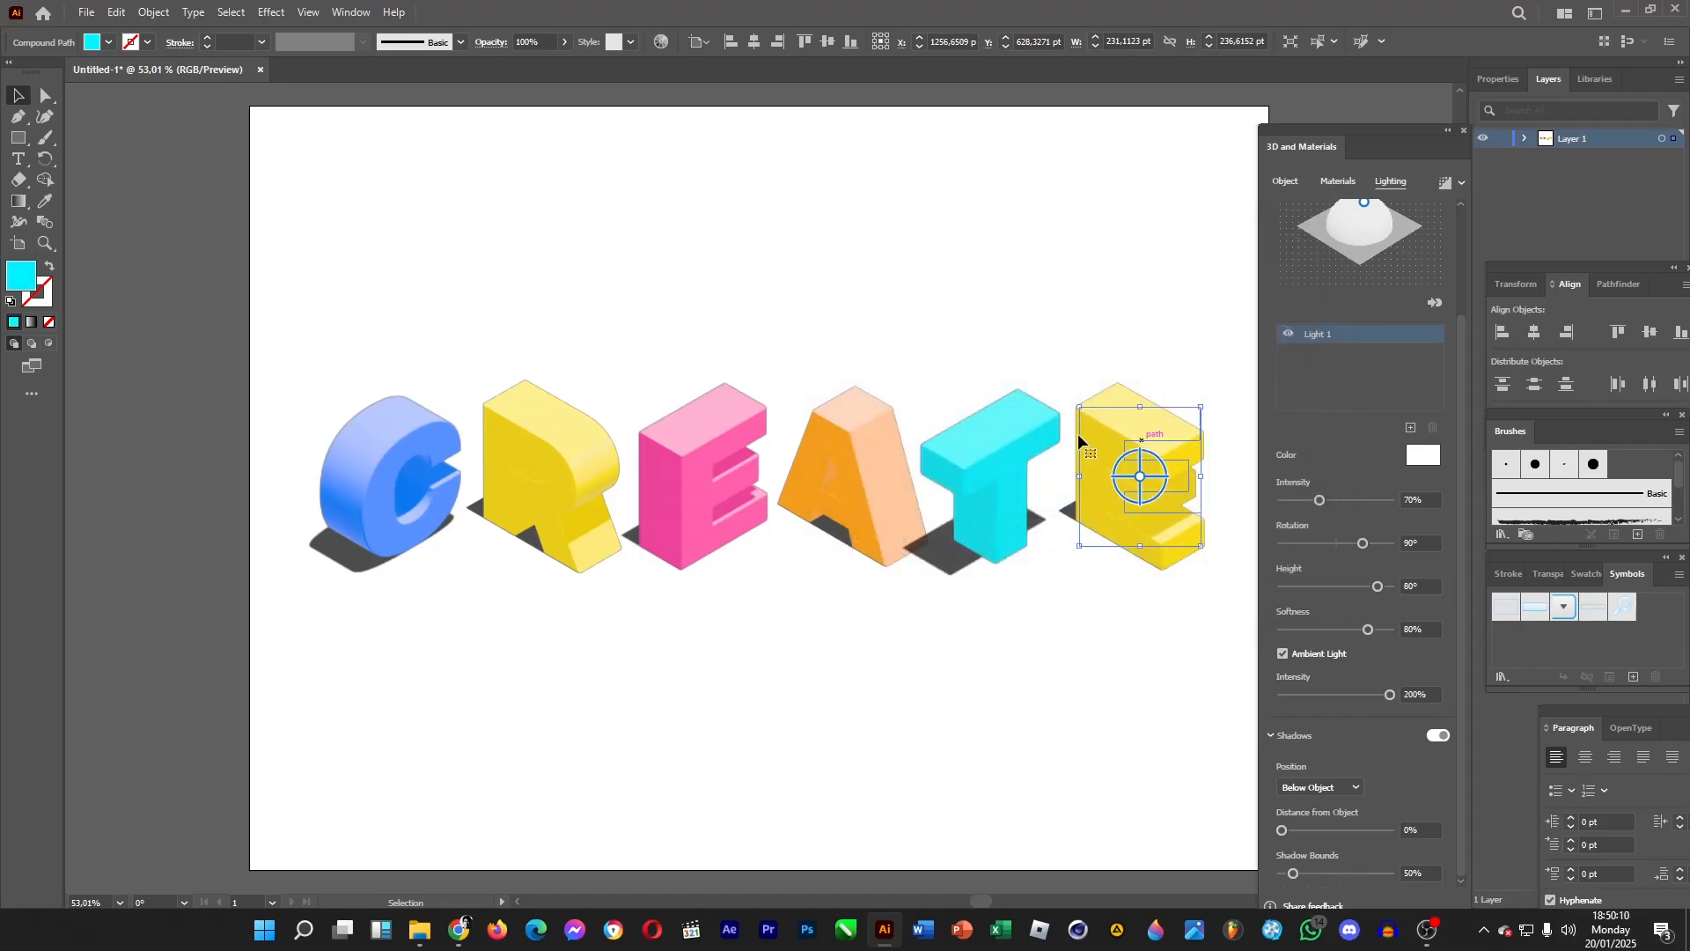
{"action": "double_click", "coordinate": [19, 275]}
{"action": "mouse_move", "coordinate": [1099, 451]}
{"action": "left_mouse_down"}
{"action": "mouse_move", "coordinate": [1099, 437]}
{"action": "mouse_move", "coordinate": [1100, 476]}
{"action": "left_mouse_up"}
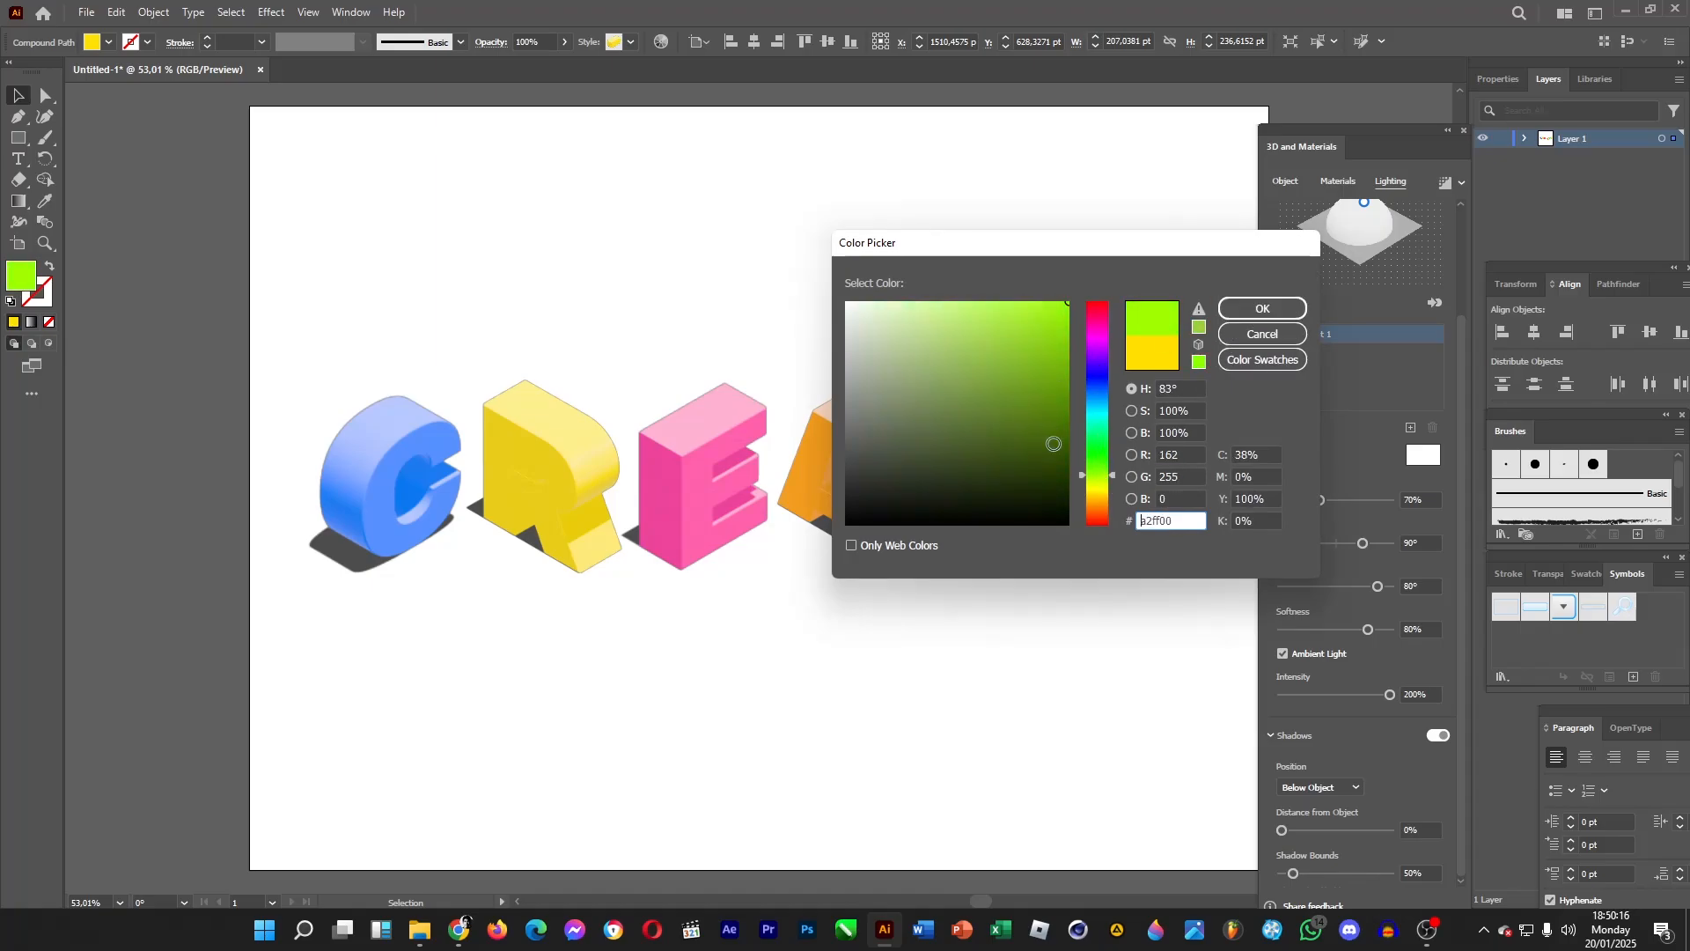
{"action": "left_click", "coordinate": [1108, 446]}
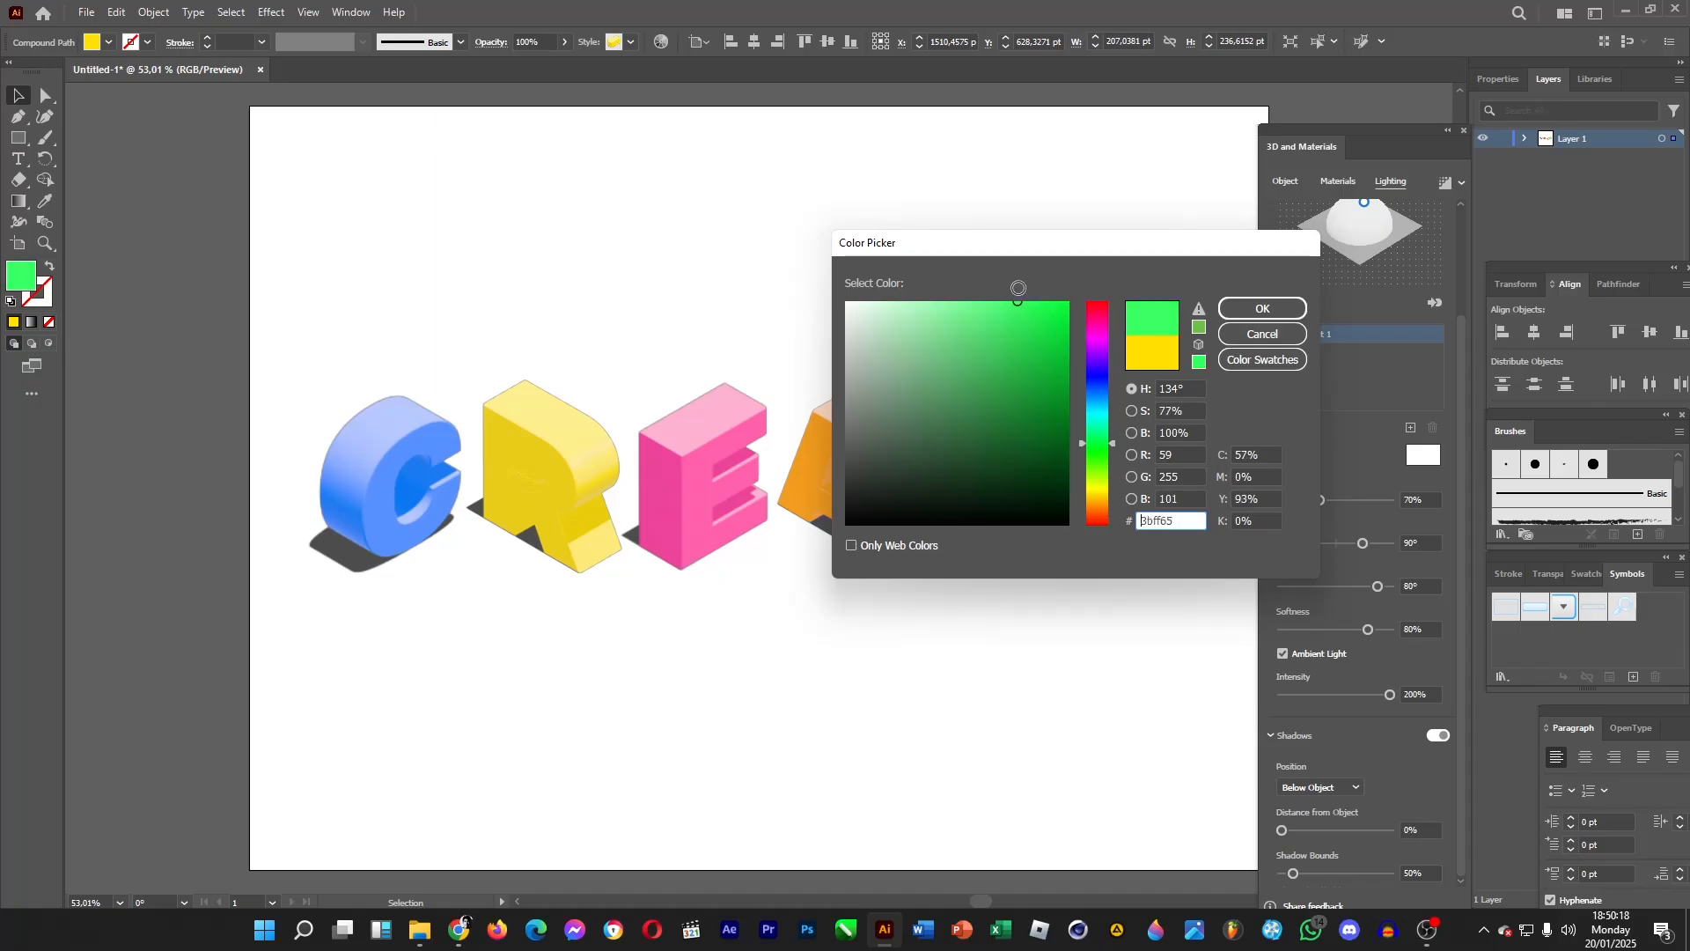
{"action": "left_click", "coordinate": [1259, 308]}
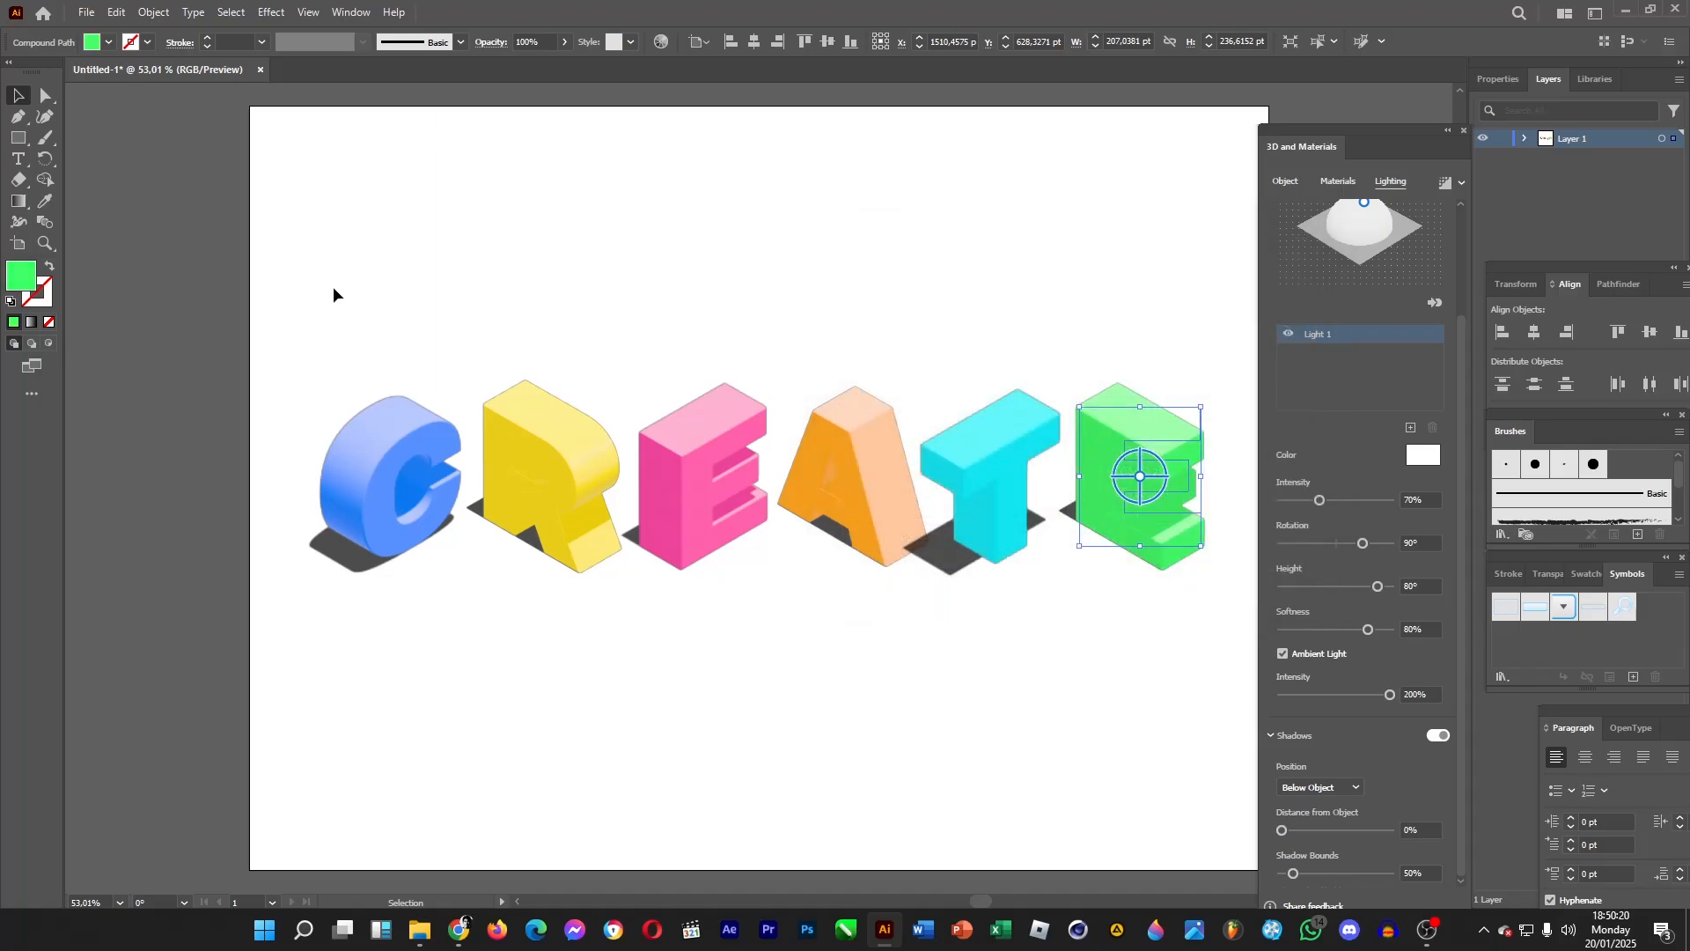
Render the C with ray tracing, enabling Remember and apply to all so every letter is rendered.
{"action": "left_click_drag", "start_coordinate": [303, 310], "coordinate": [1232, 630]}
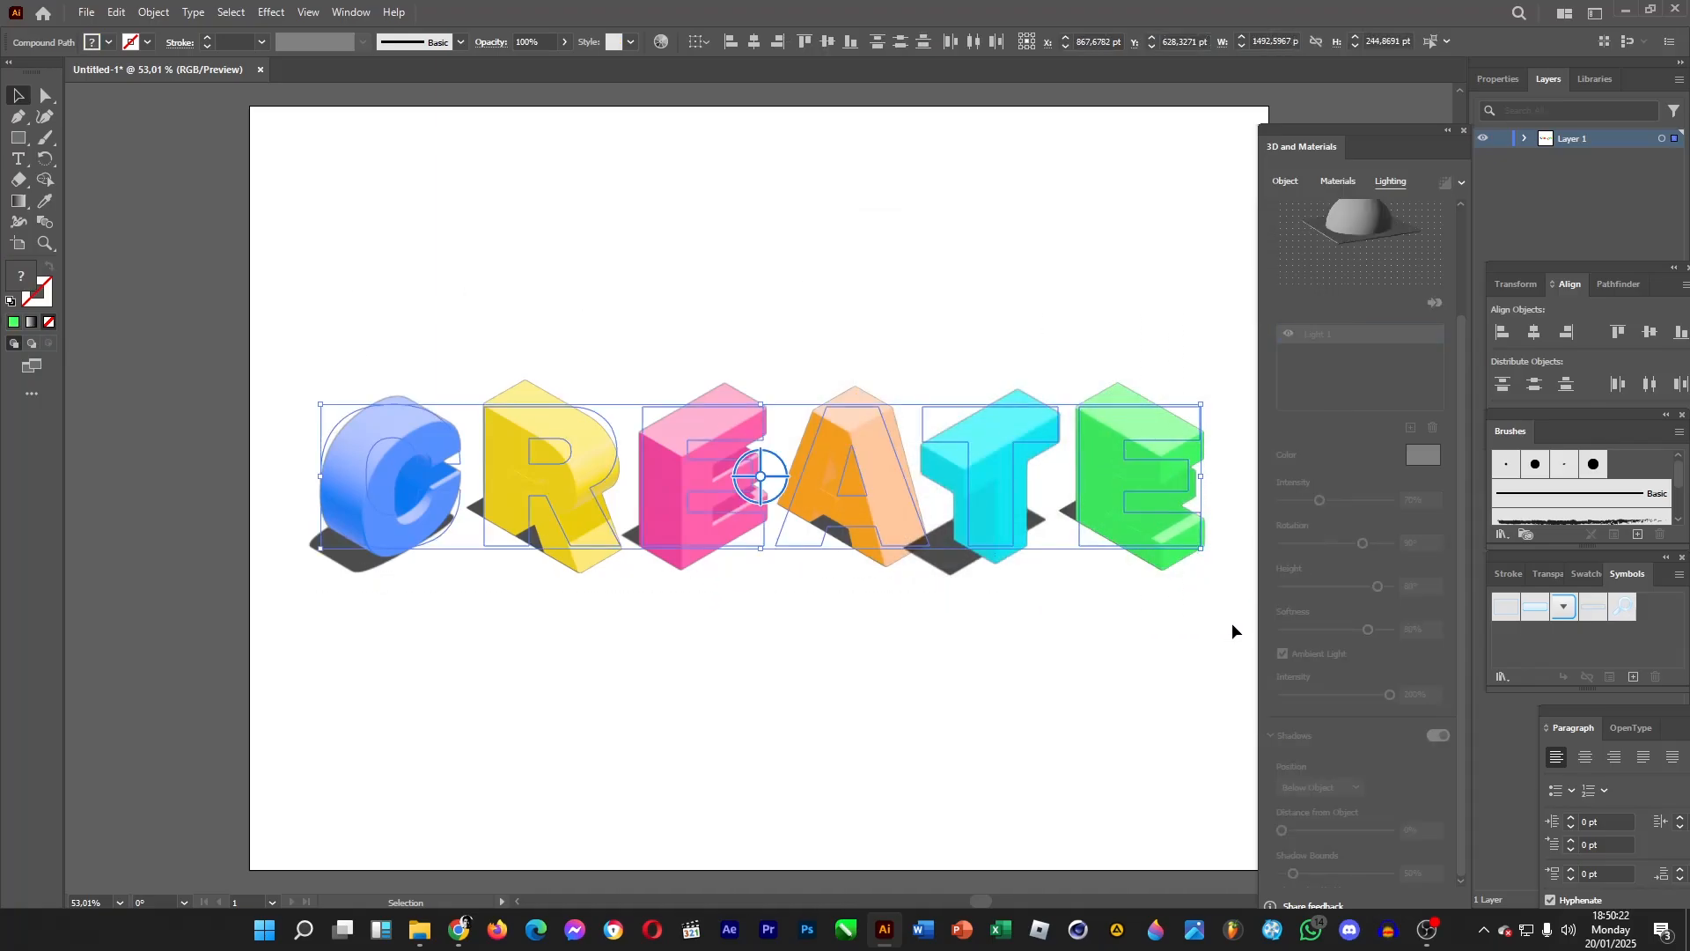
{"action": "left_click", "coordinate": [1279, 184]}
{"action": "left_click", "coordinate": [779, 255]}
{"action": "left_click", "coordinate": [372, 446]}
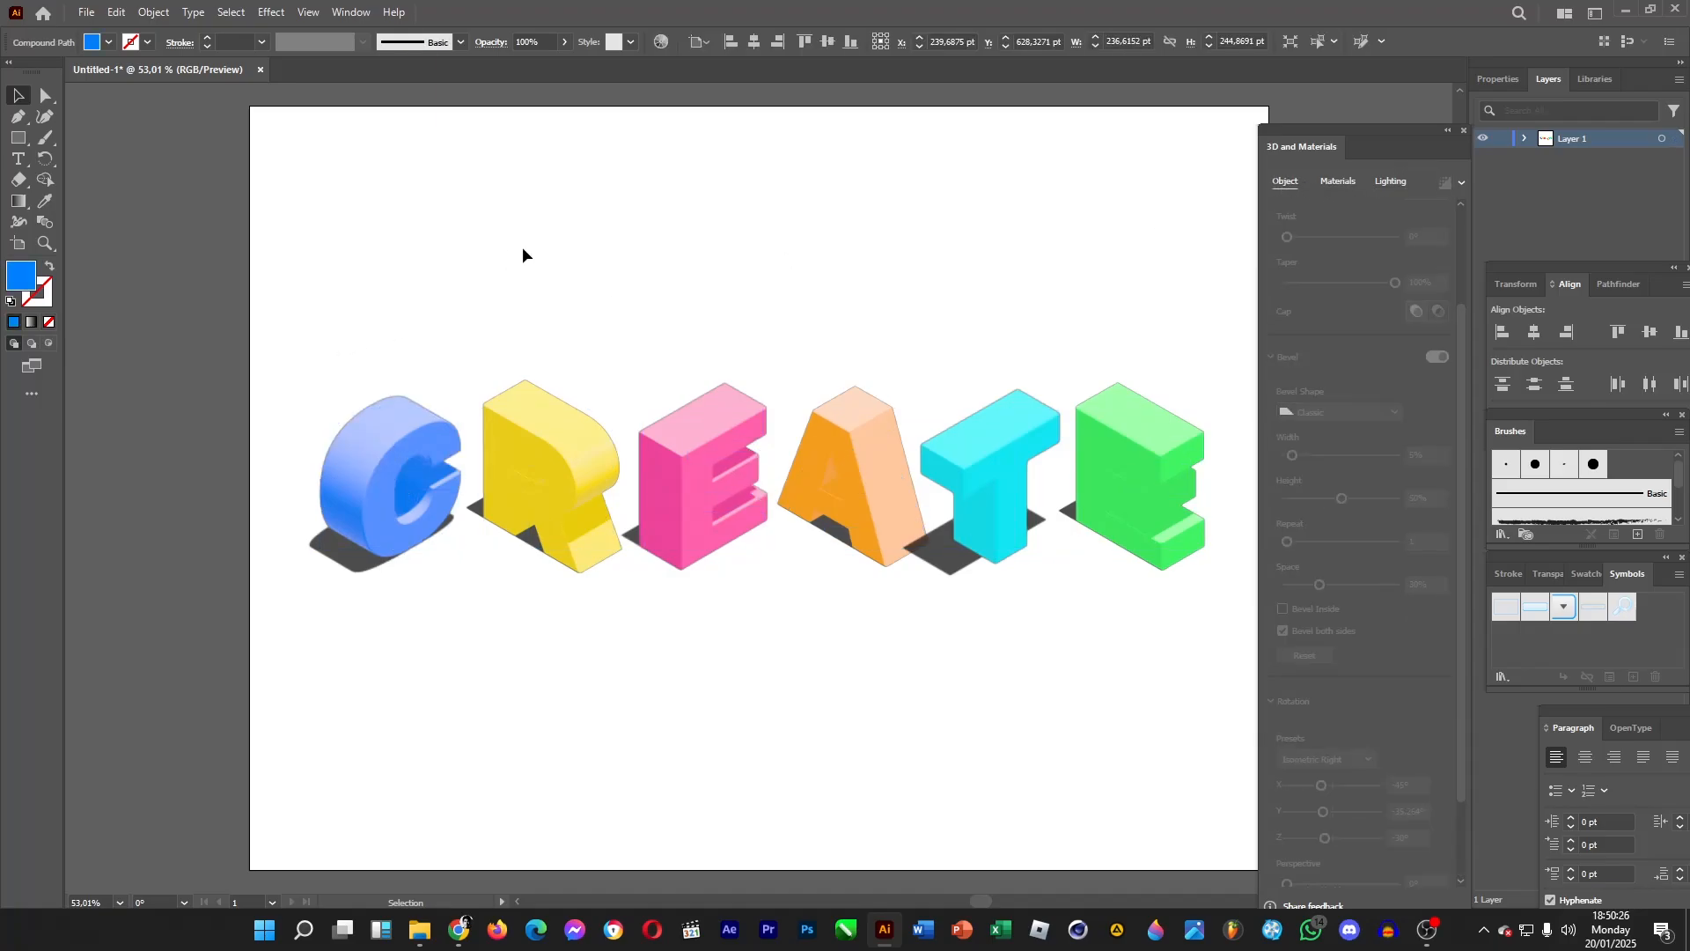
{"action": "left_click", "coordinate": [1461, 183]}
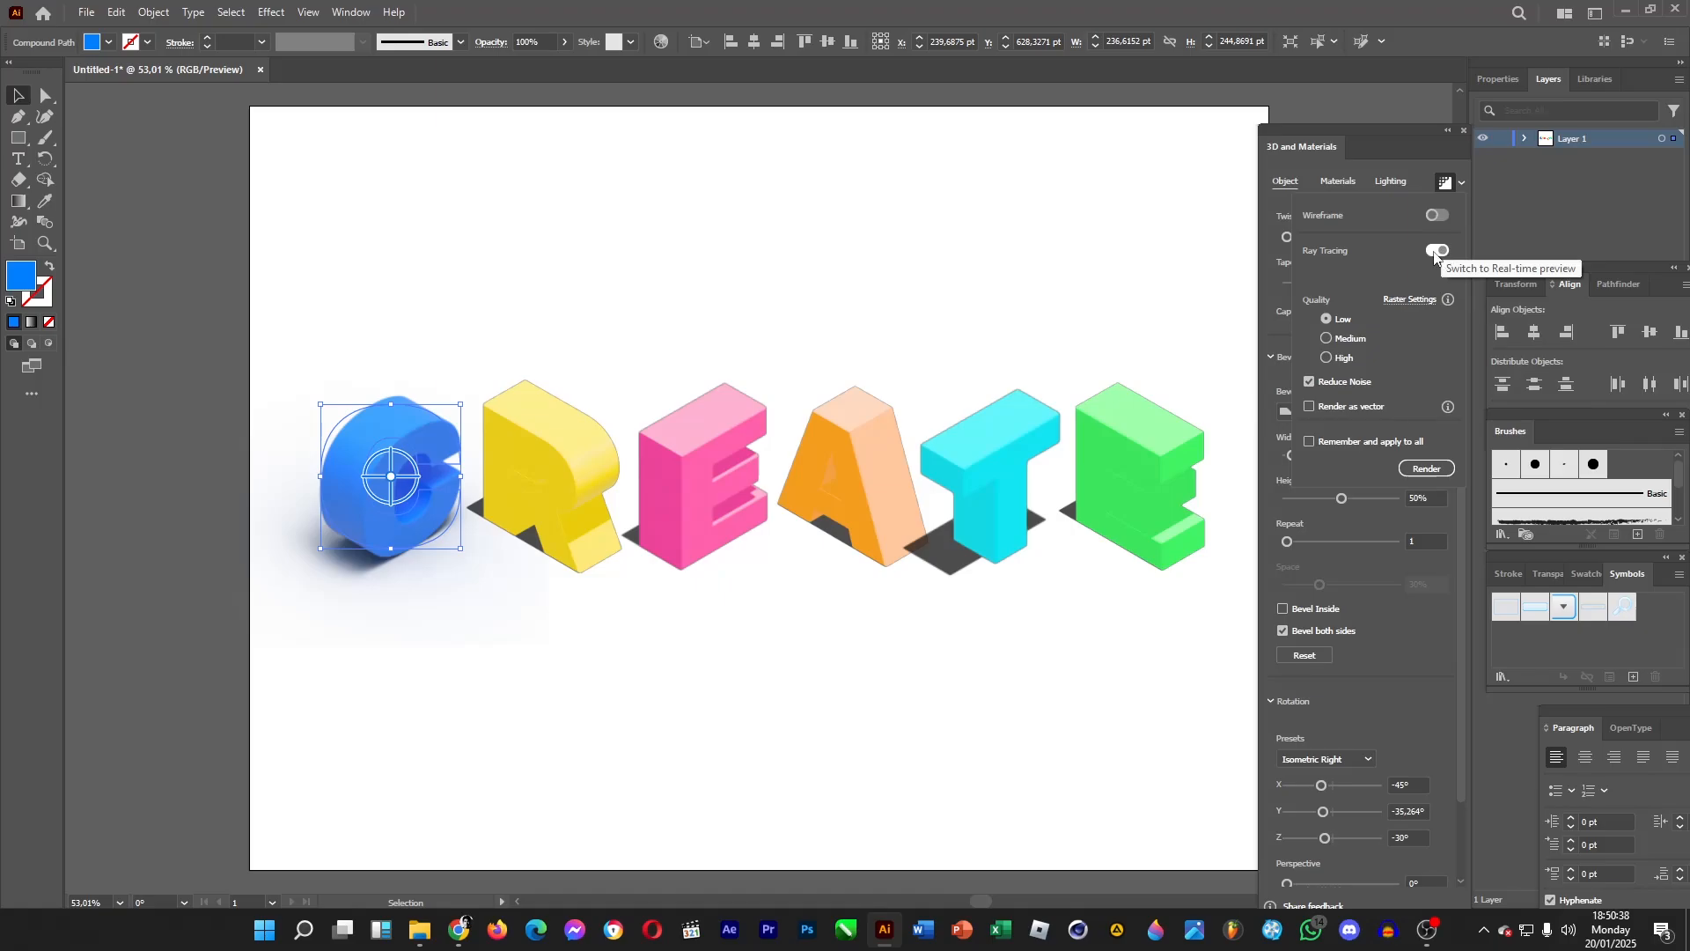
{"action": "left_click", "coordinate": [1310, 443]}
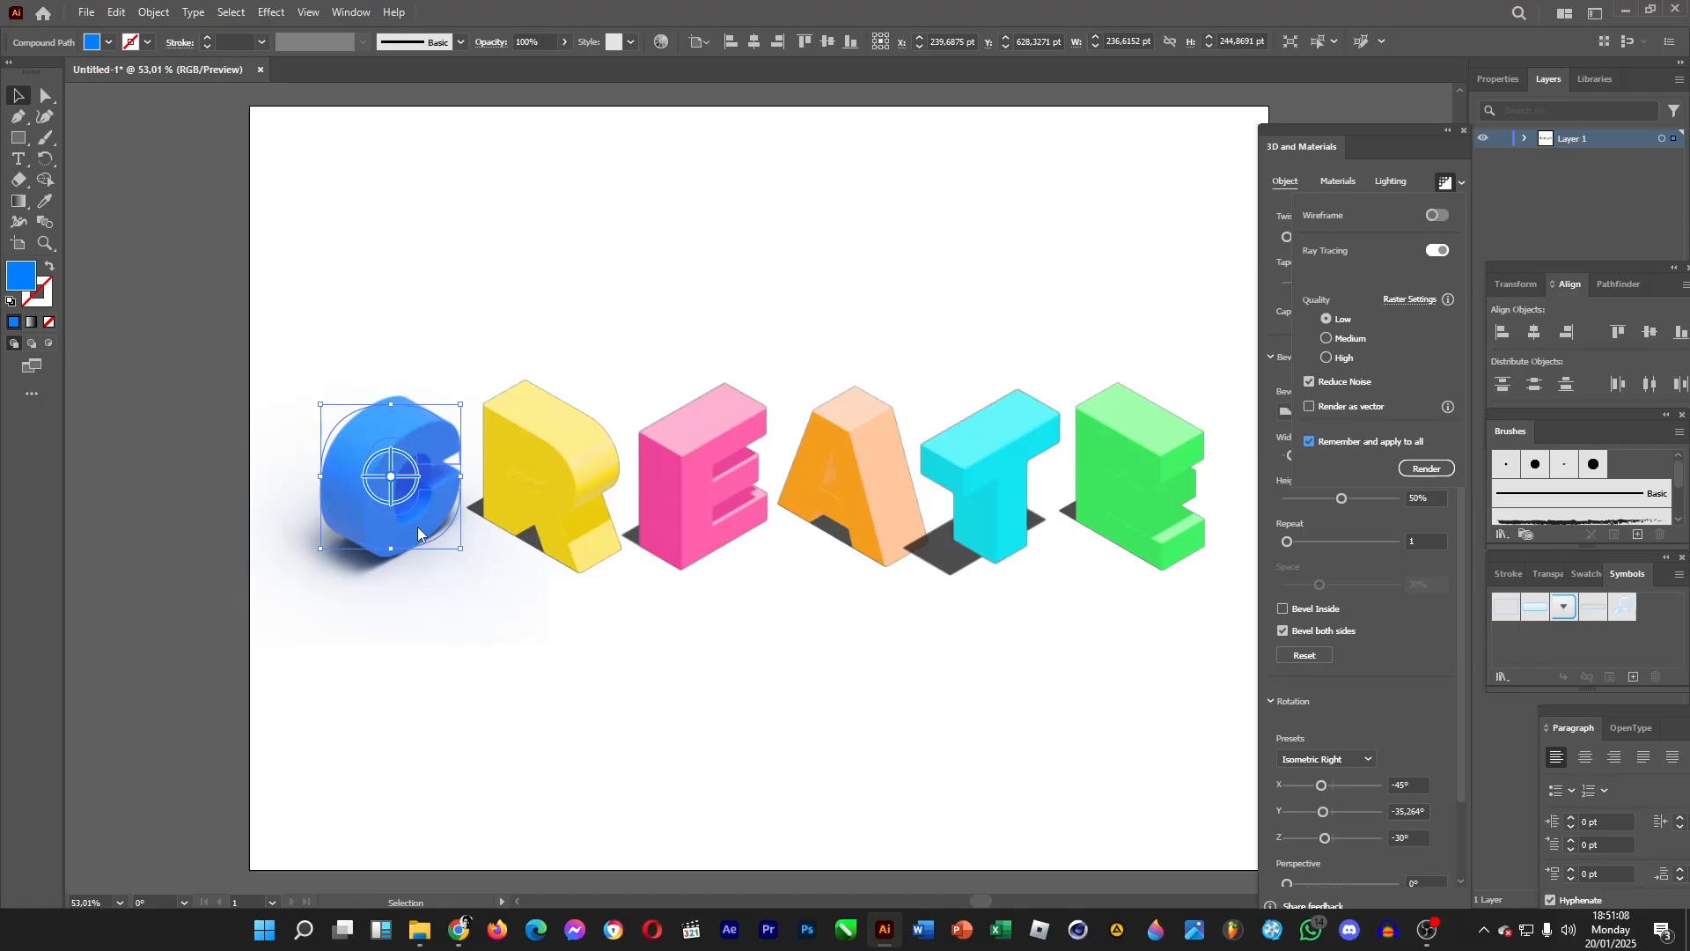
{"action": "left_click", "coordinate": [1415, 471]}
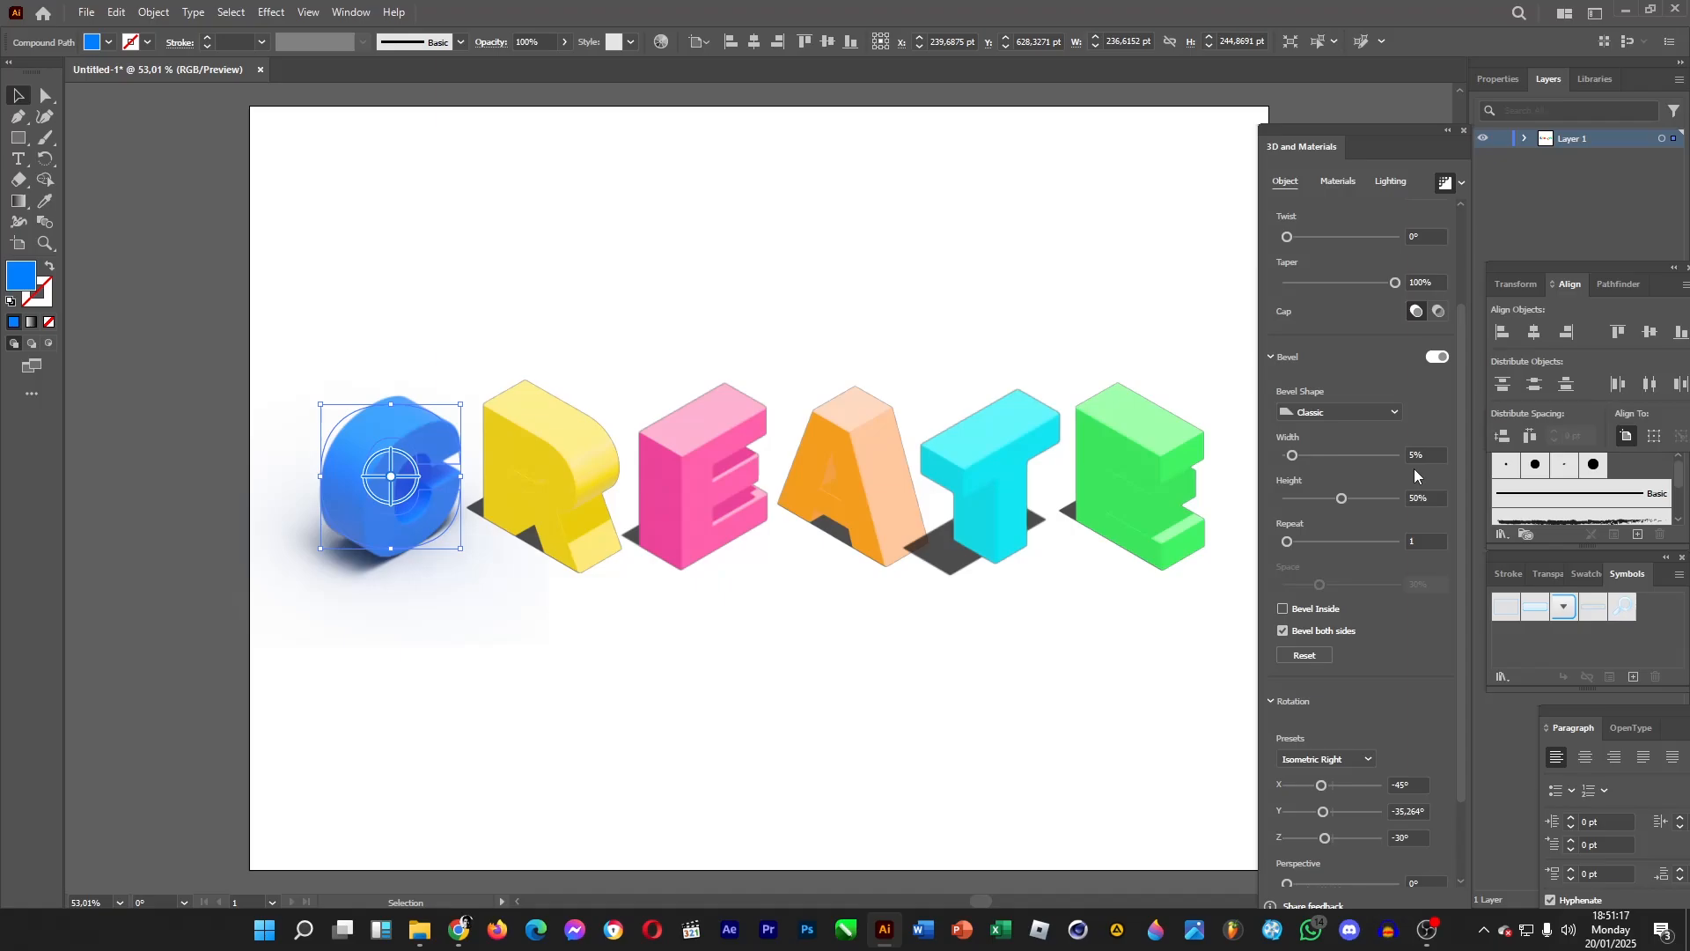
{"action": "left_click", "coordinate": [1111, 660]}
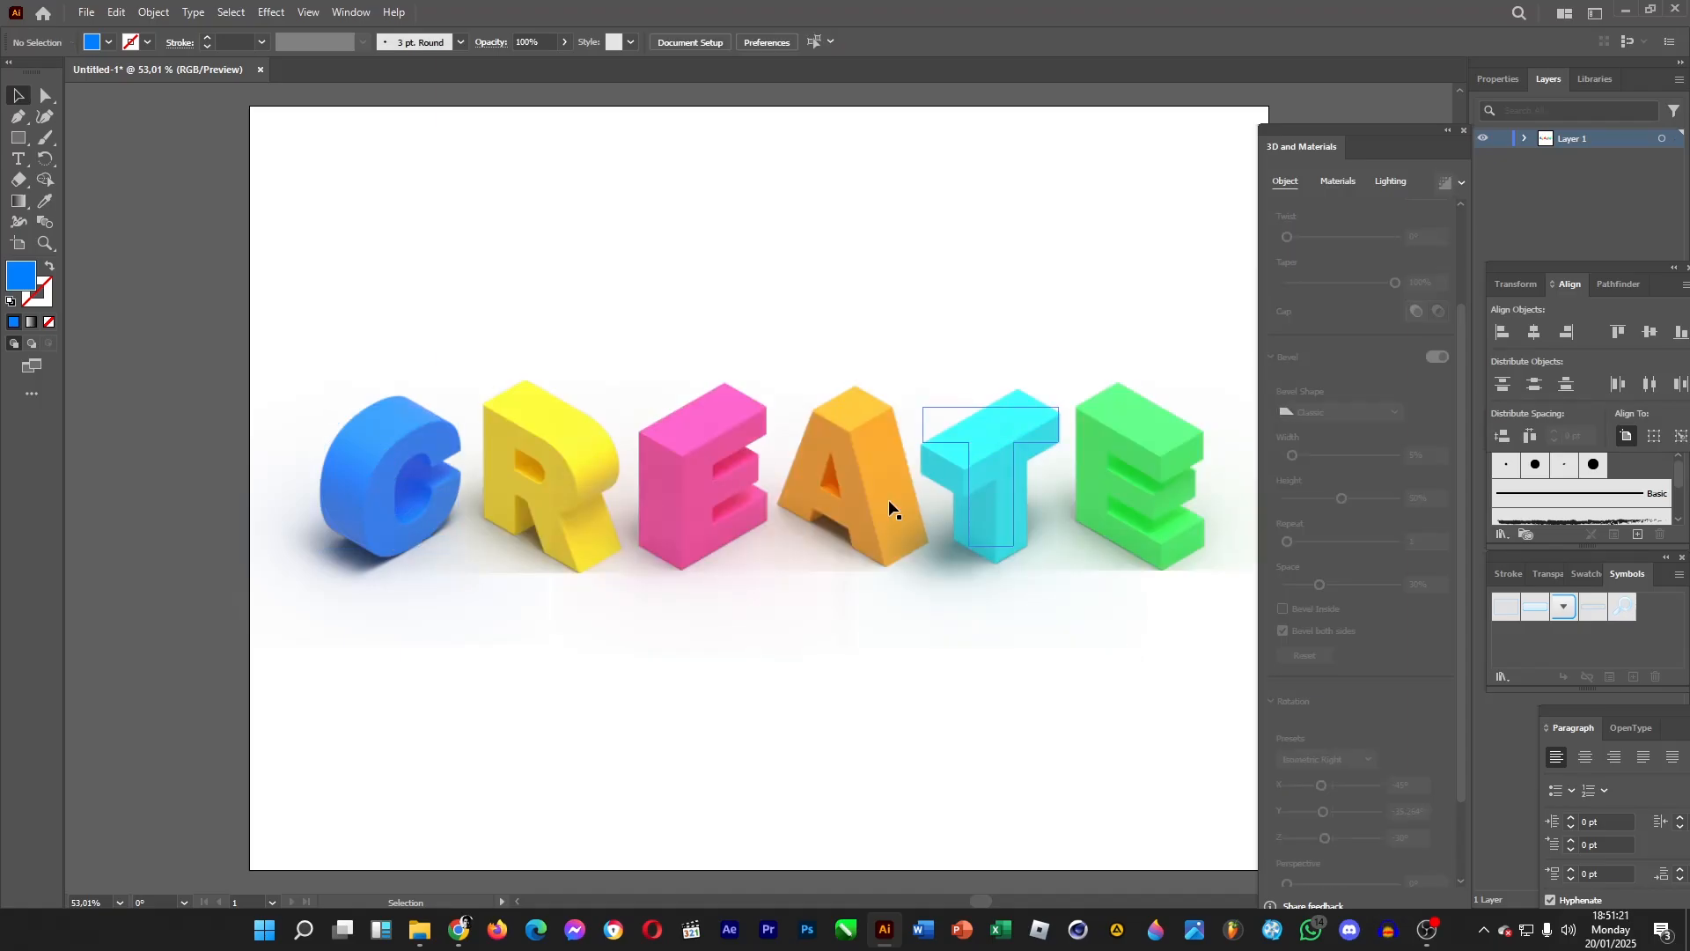